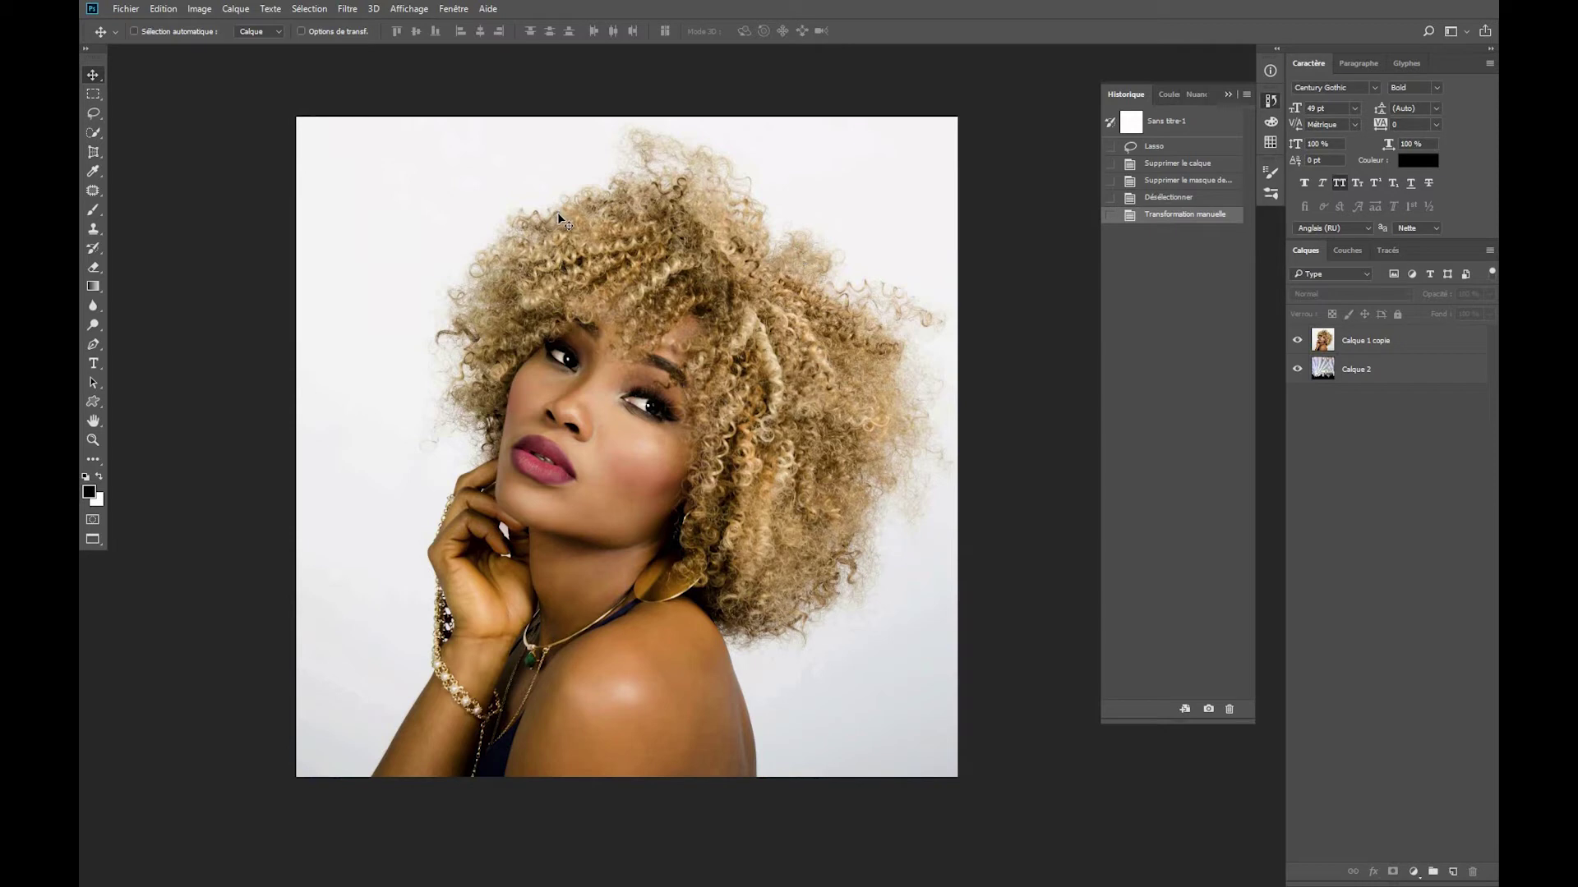
left_click(311, 10)
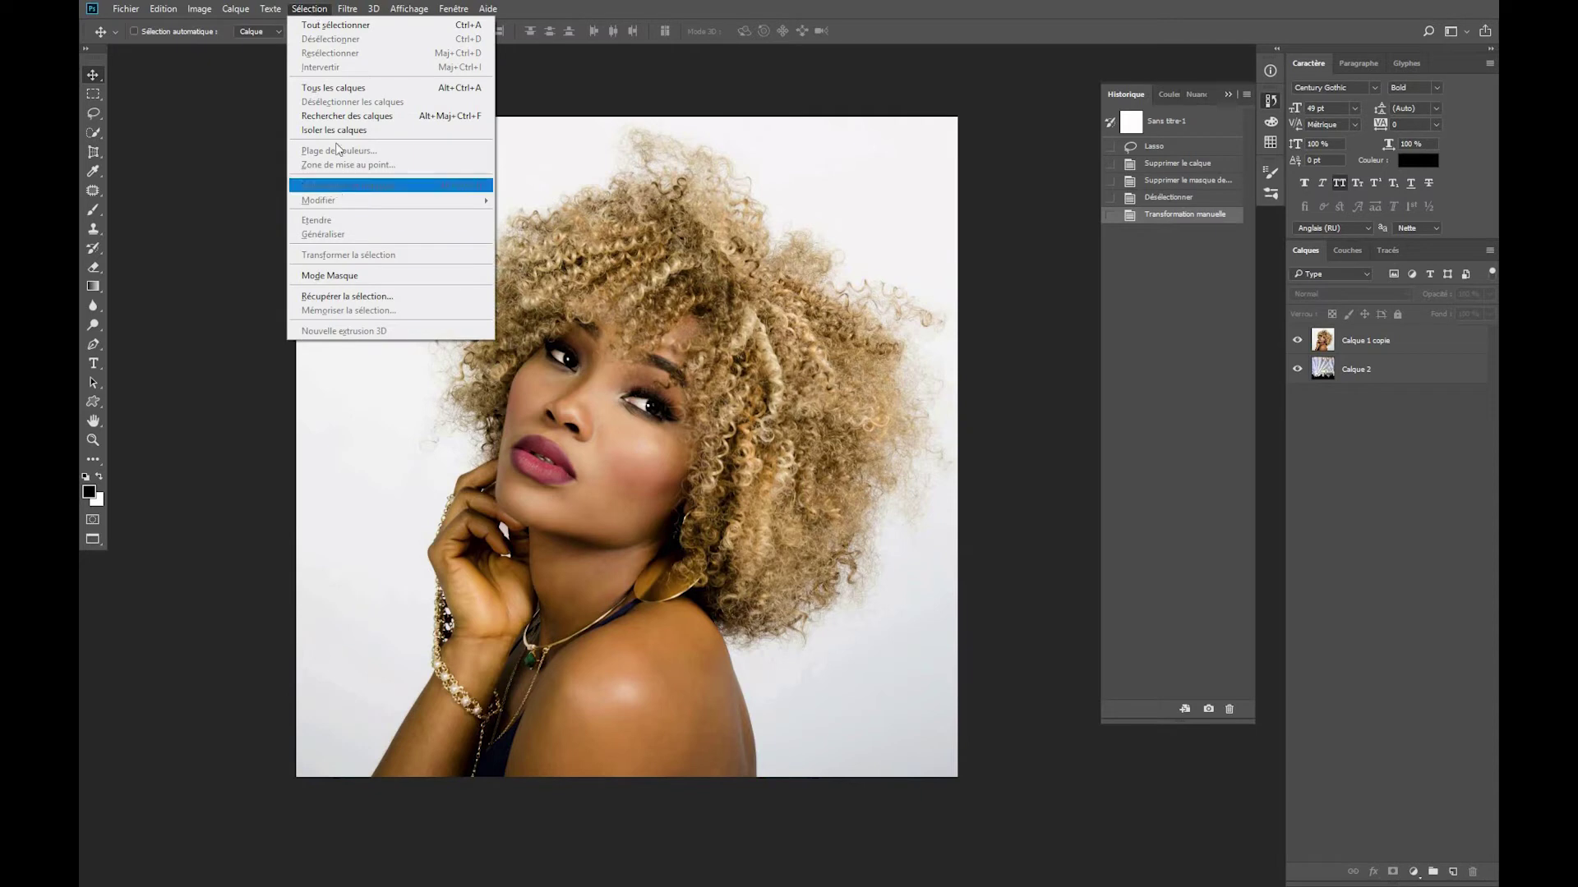
left_click(303, 10)
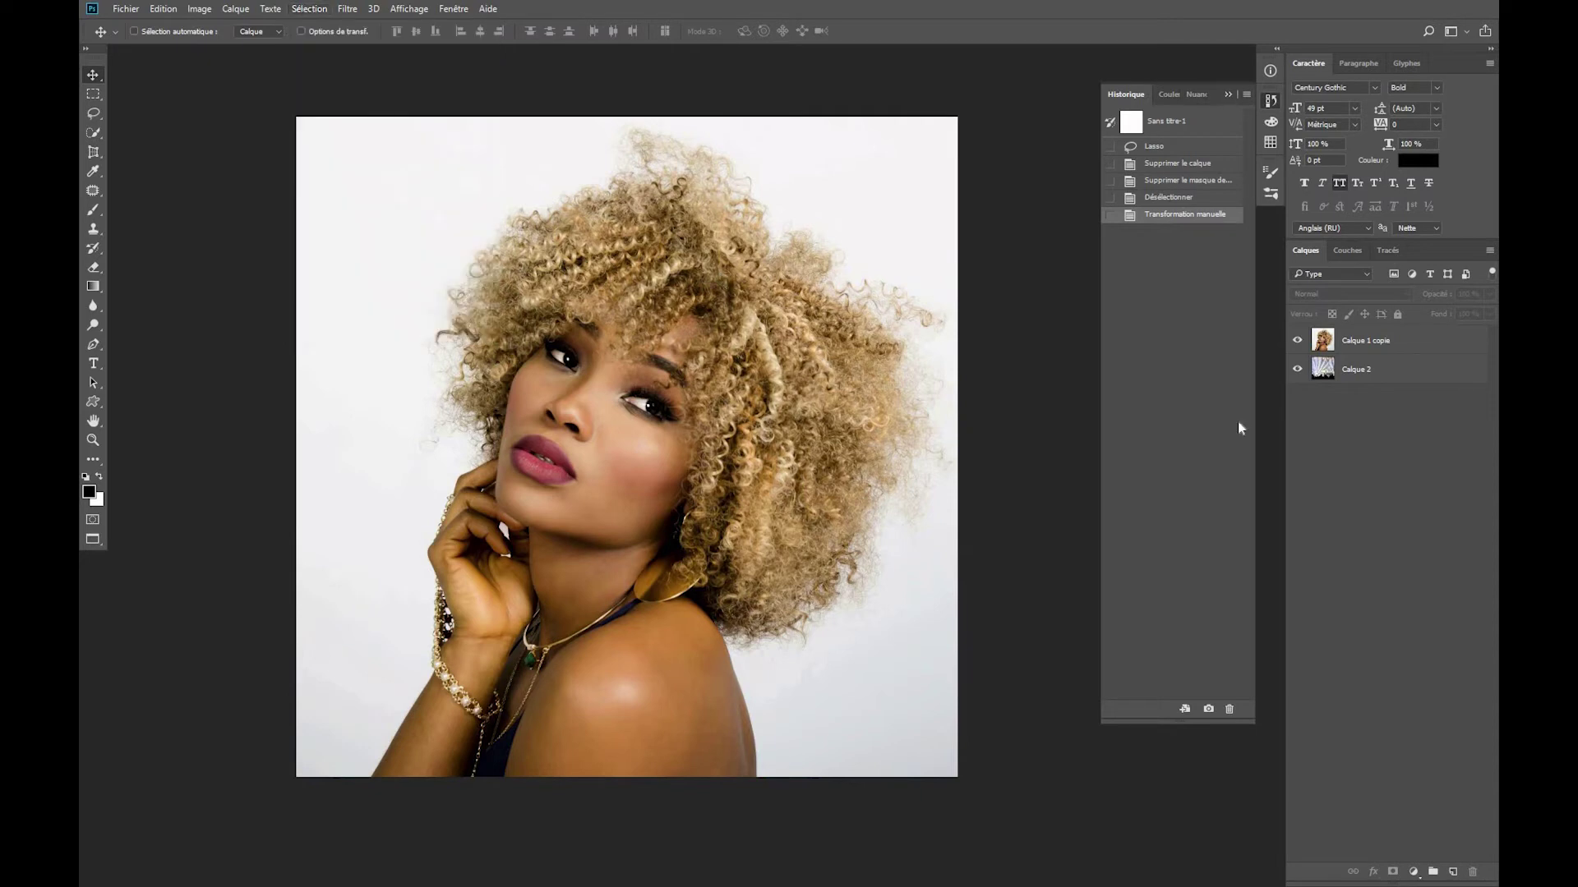
Select the Calque 1 copie layer and view its Rouge, Vert and Bleu channels one at a time.
left_click(1379, 344)
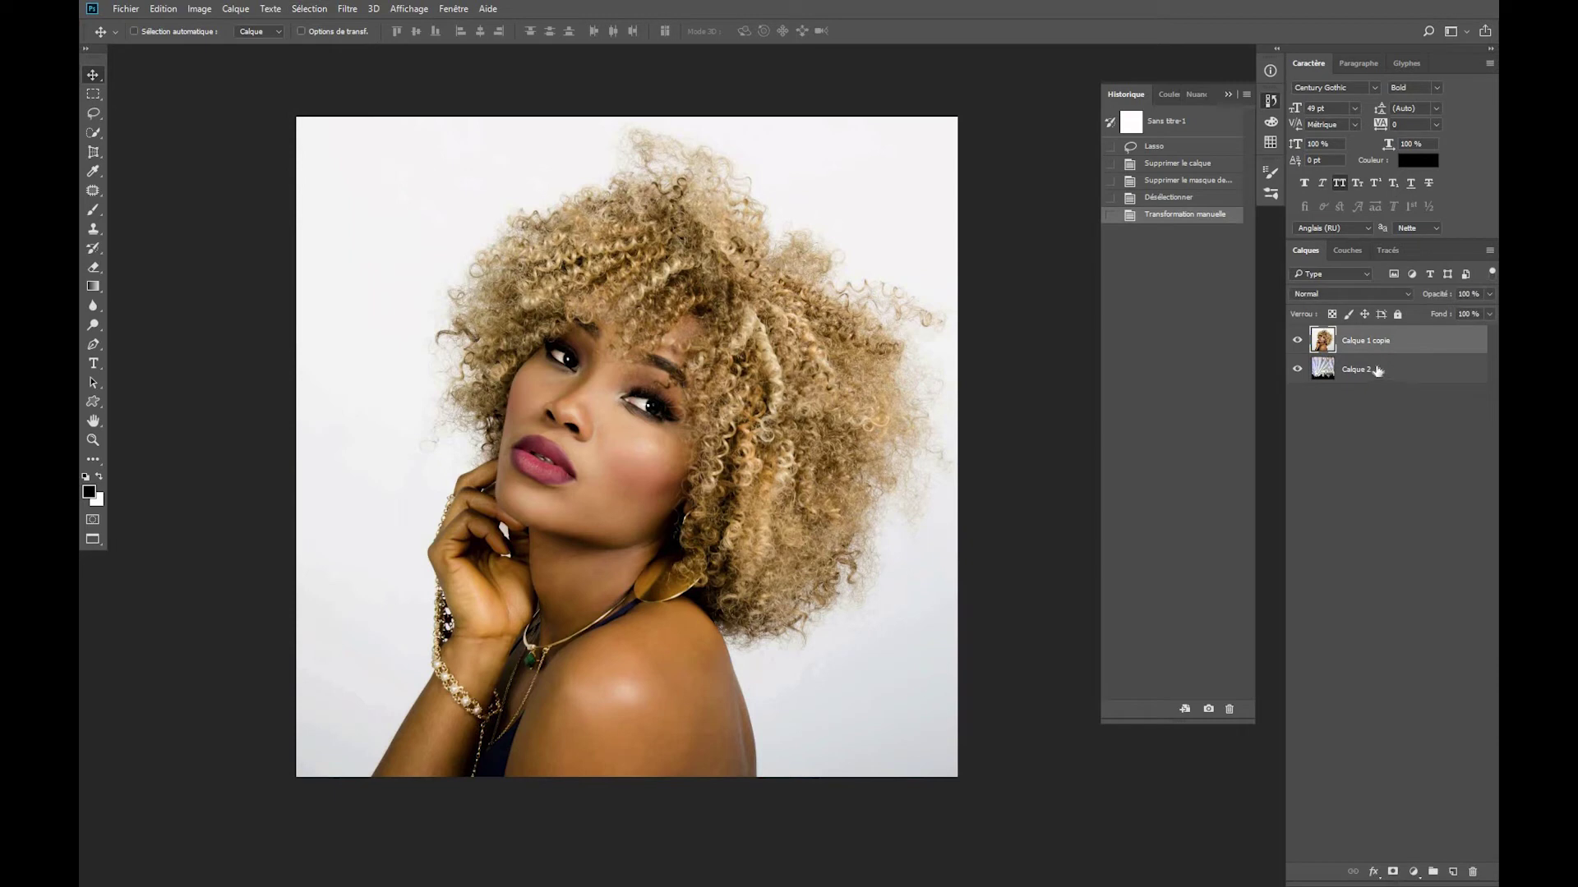
left_click(1351, 249)
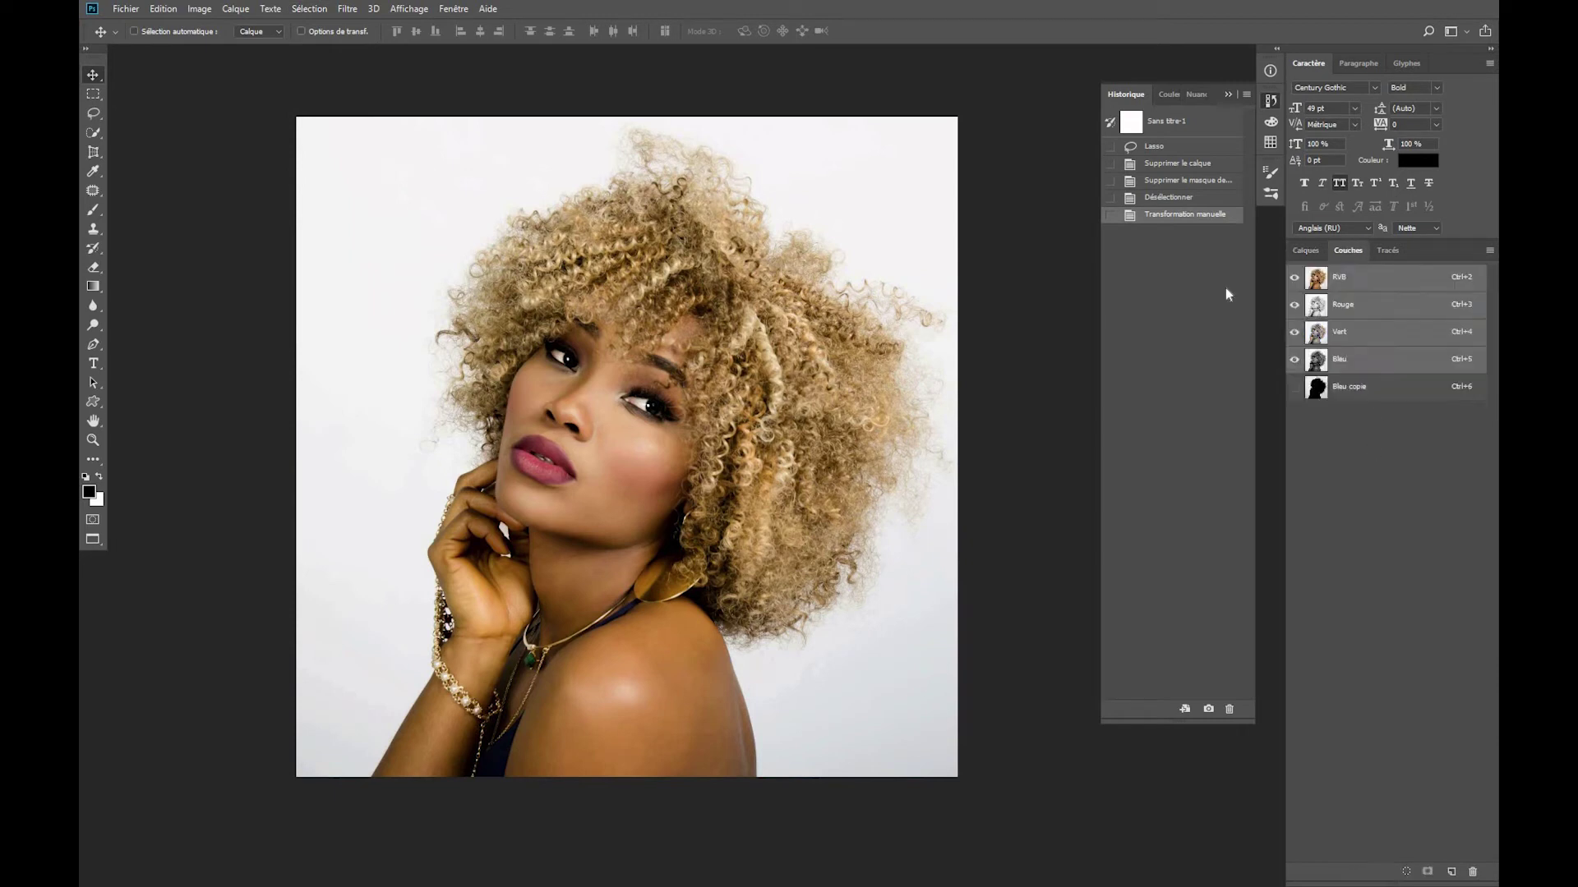
left_click(1357, 308)
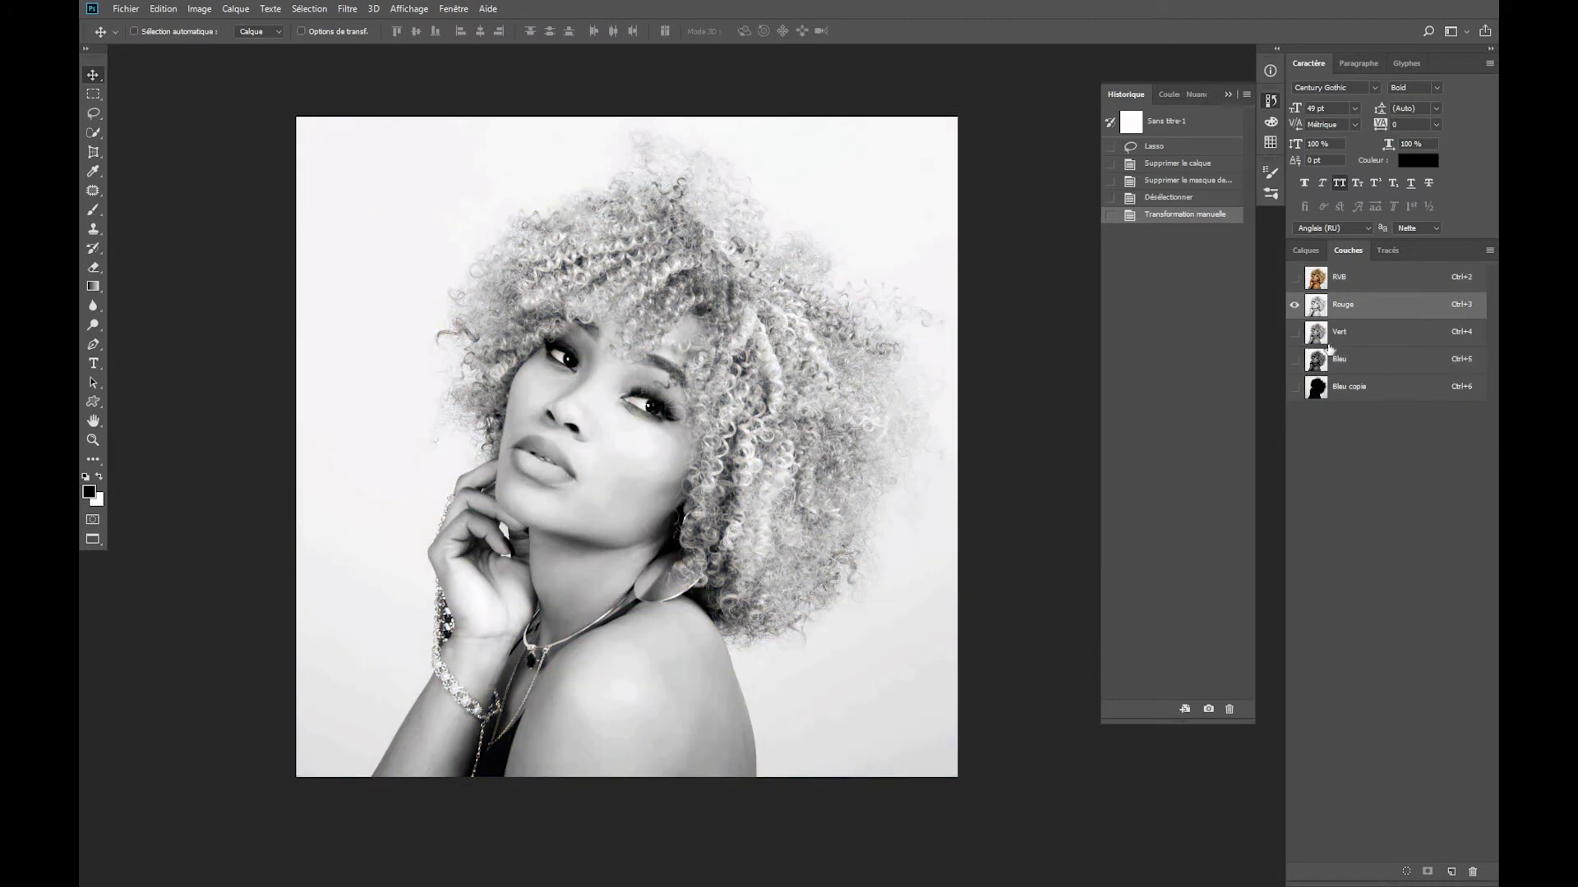
left_click(1345, 334)
left_click(1359, 363)
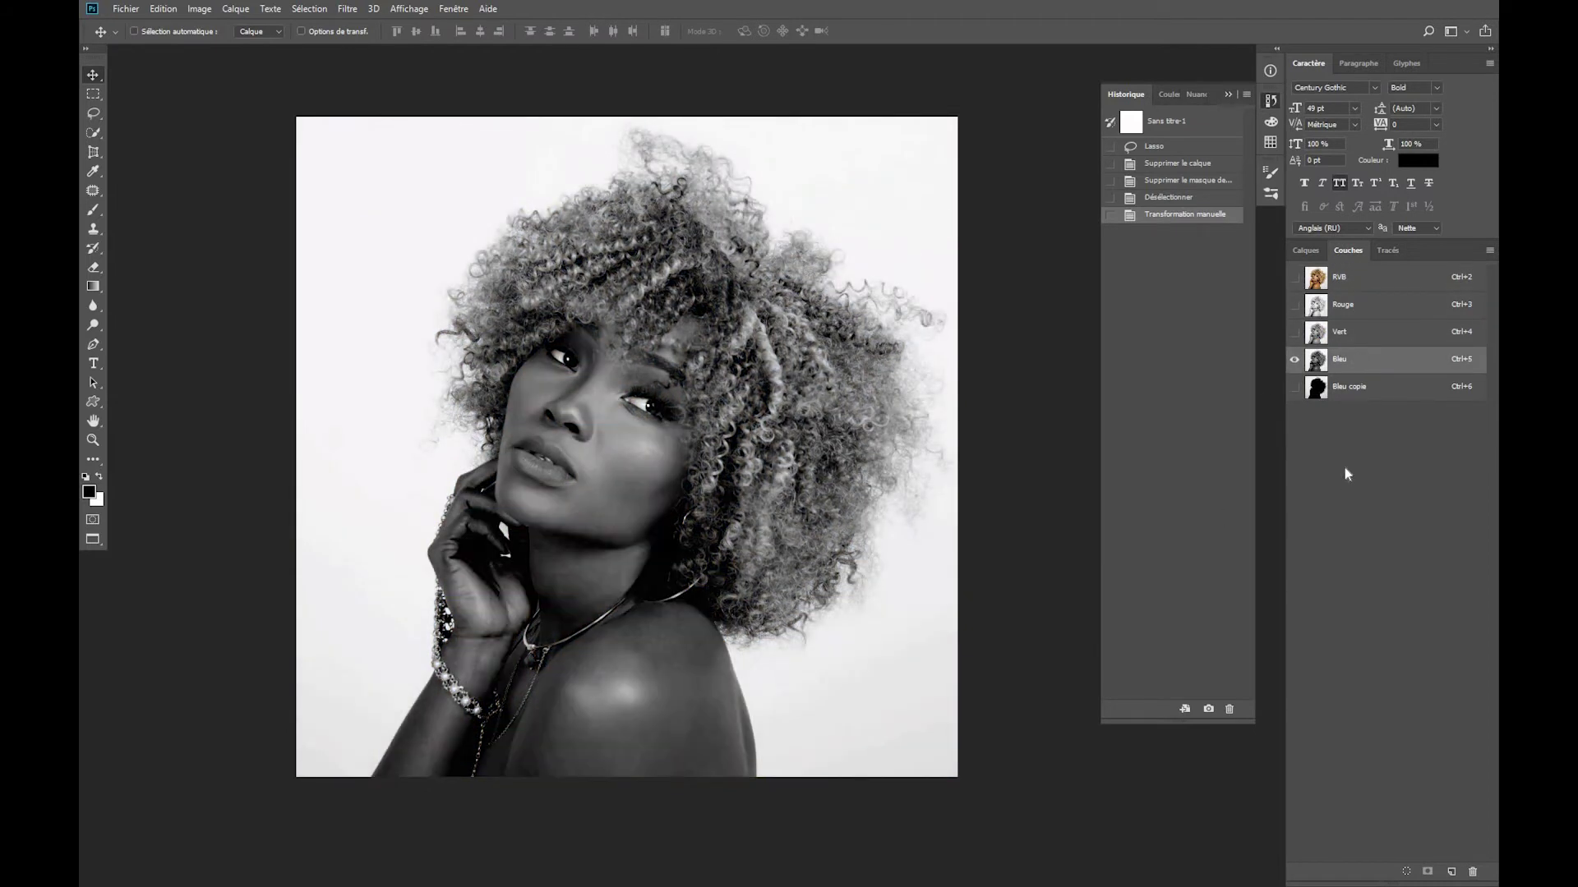
Delete the existing Bleu copie channel and make a fresh duplicate of the Bleu channel.
left_click_drag(1409, 392, 1472, 871)
left_click(1364, 334)
left_click(1374, 307)
left_click(1357, 362)
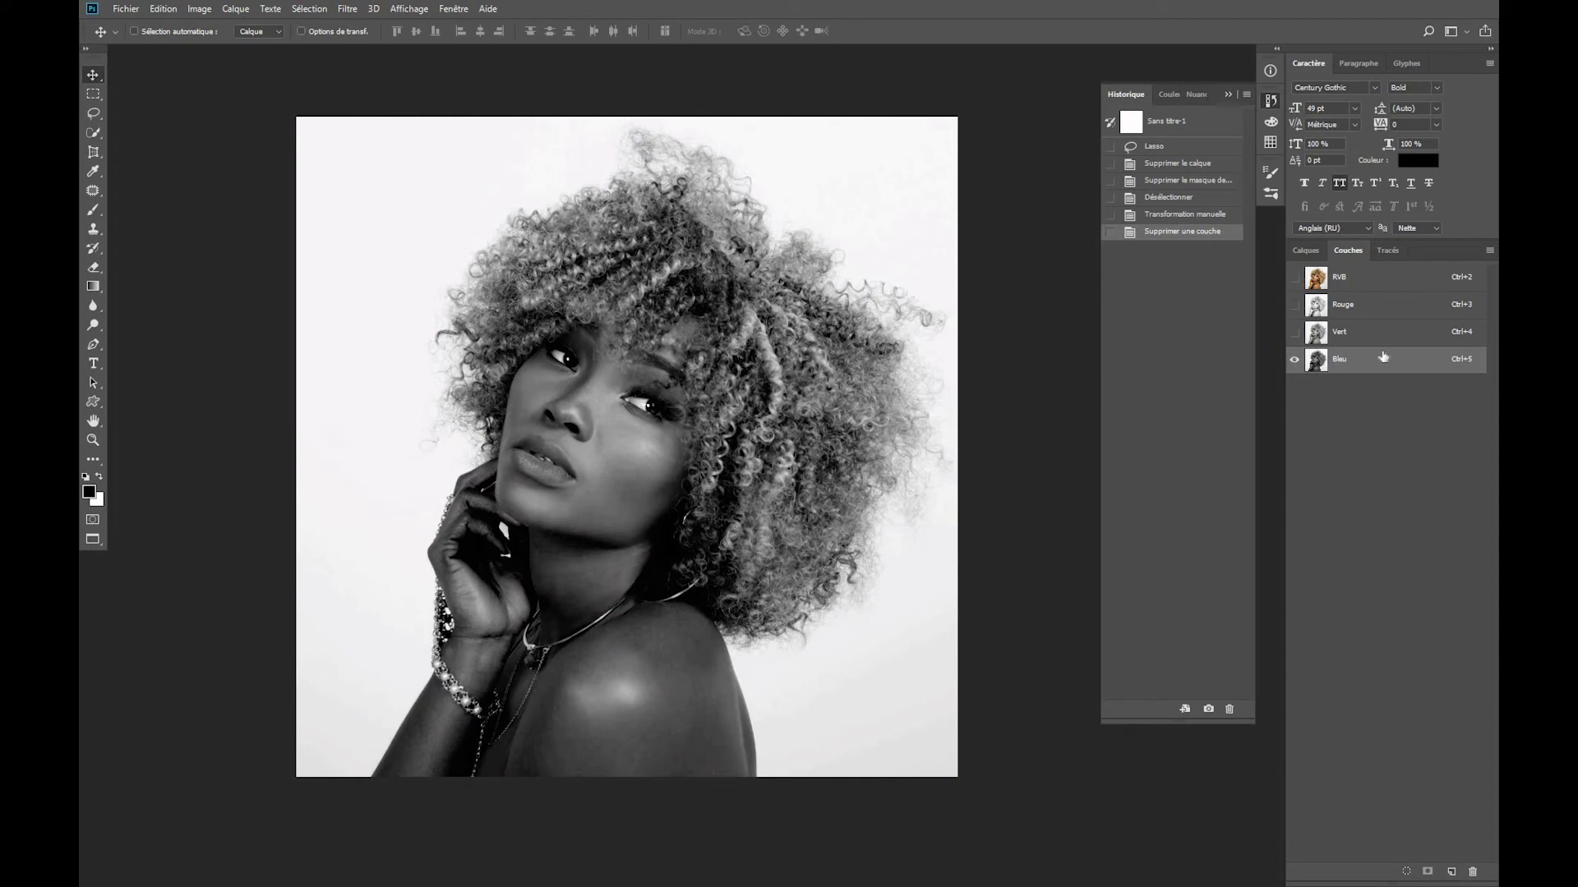
left_click_drag(1378, 361, 1452, 872)
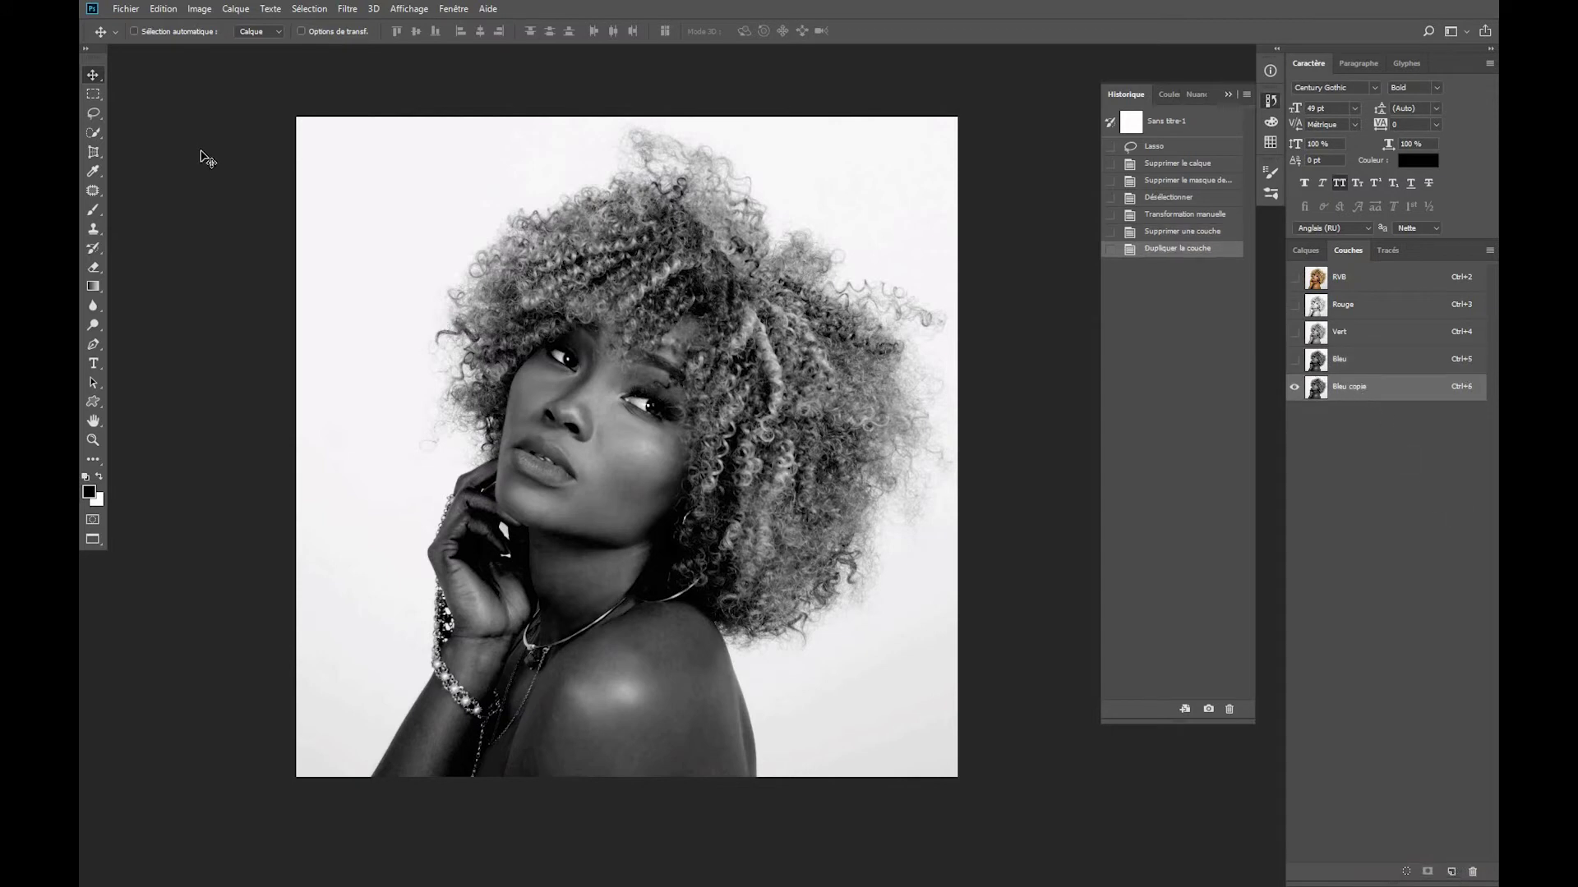
Apply Curves to the Bleu copie channel, mapping input 48 to output 100 and input 4 to output 0, with an added darker midtone point.
left_click(200, 10)
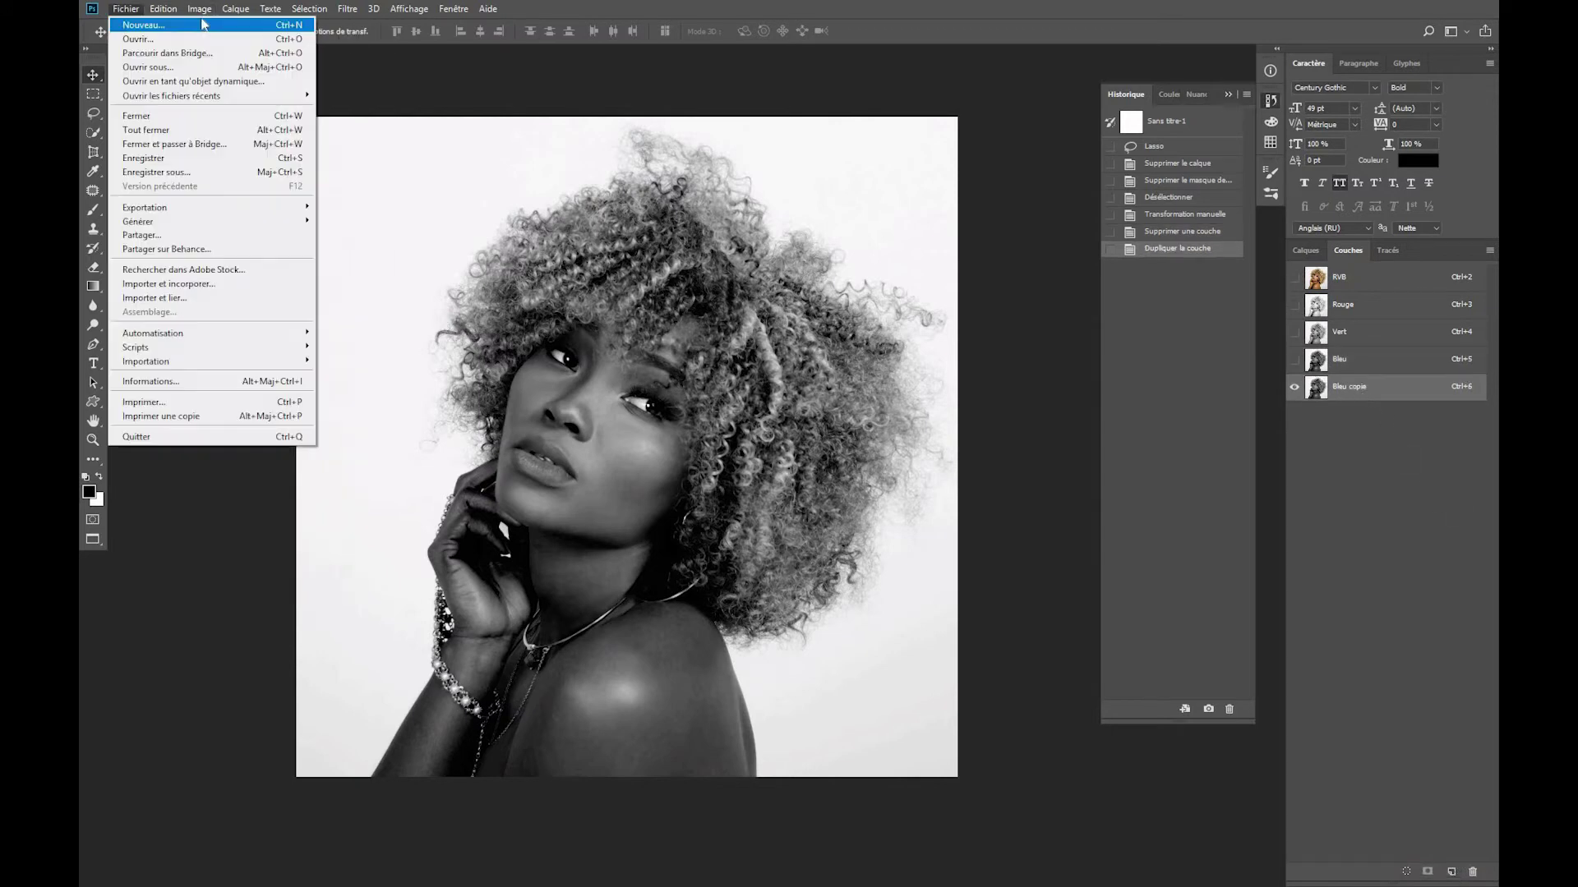
mouse_move(214, 47)
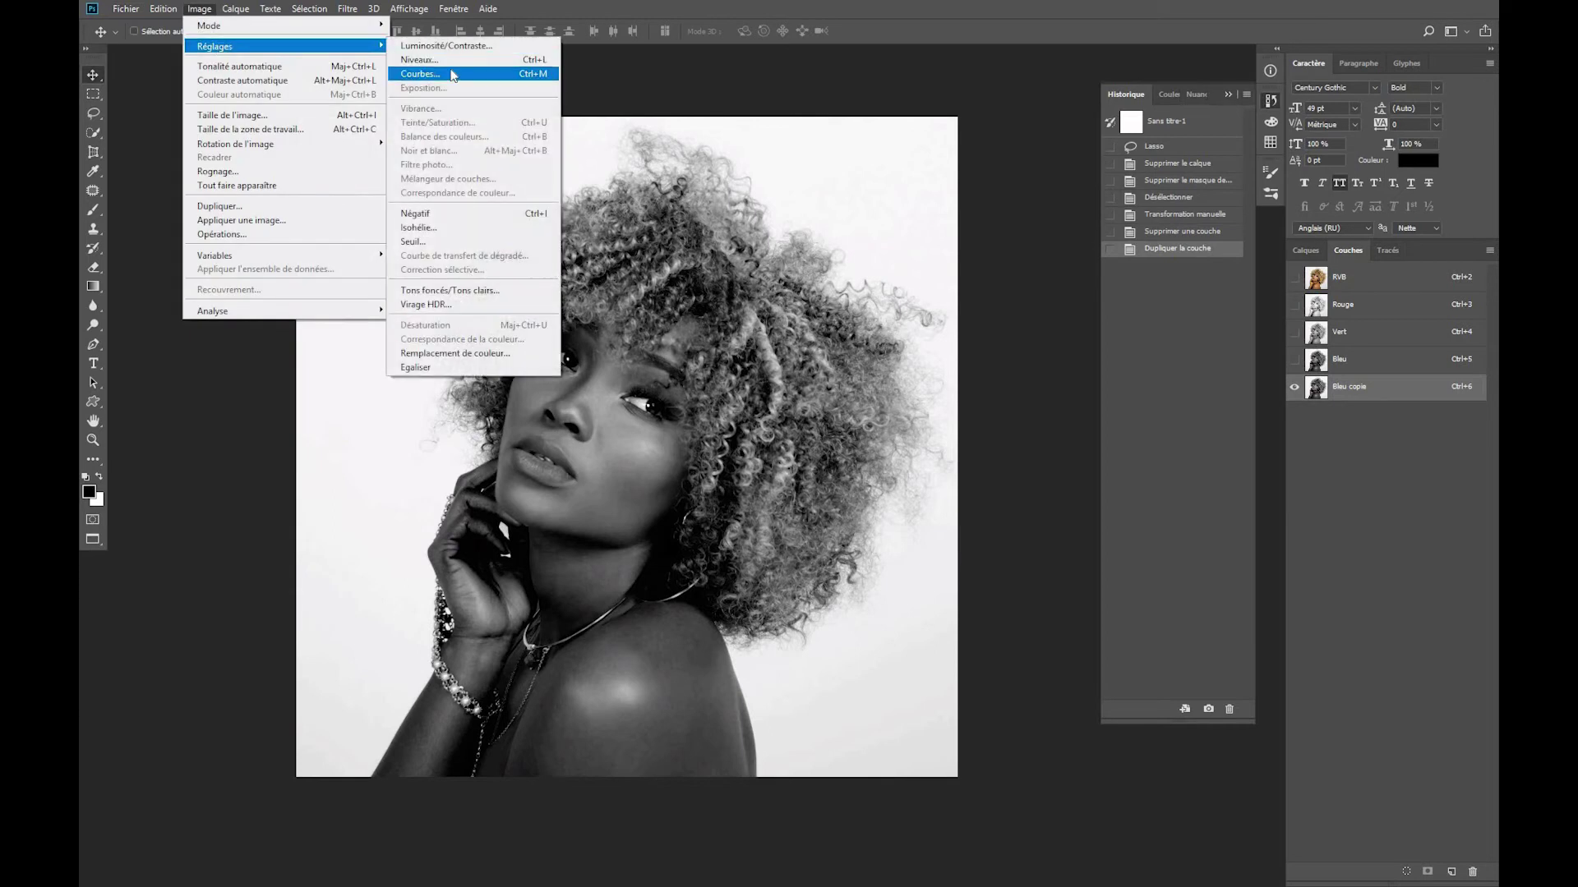
left_click(452, 76)
left_click_drag(1009, 533, 1165, 500)
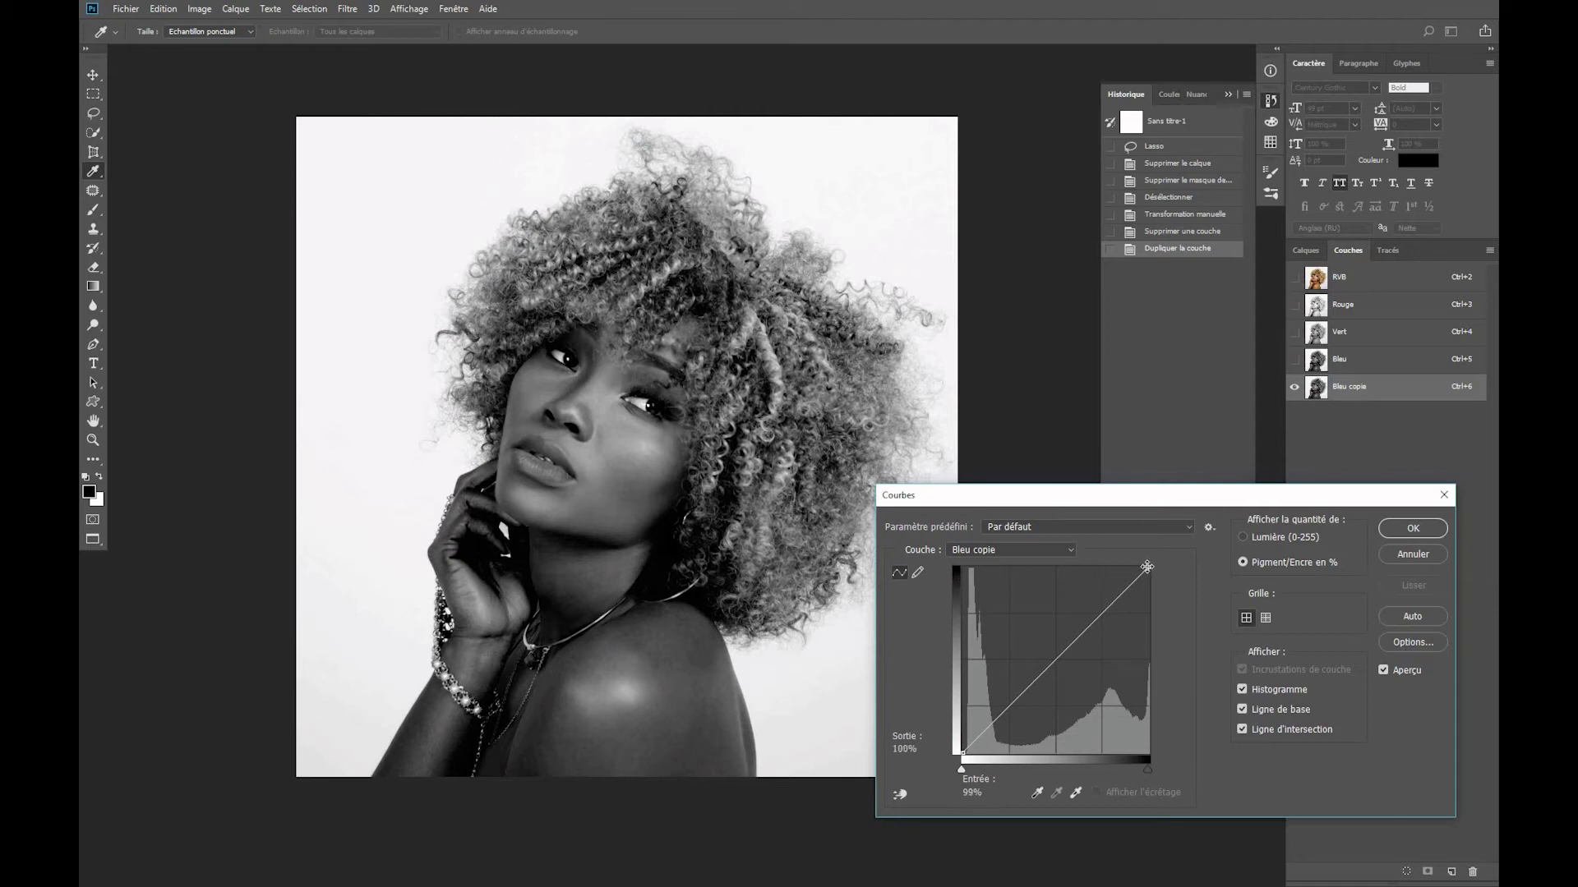
left_click_drag(1148, 567, 1058, 560)
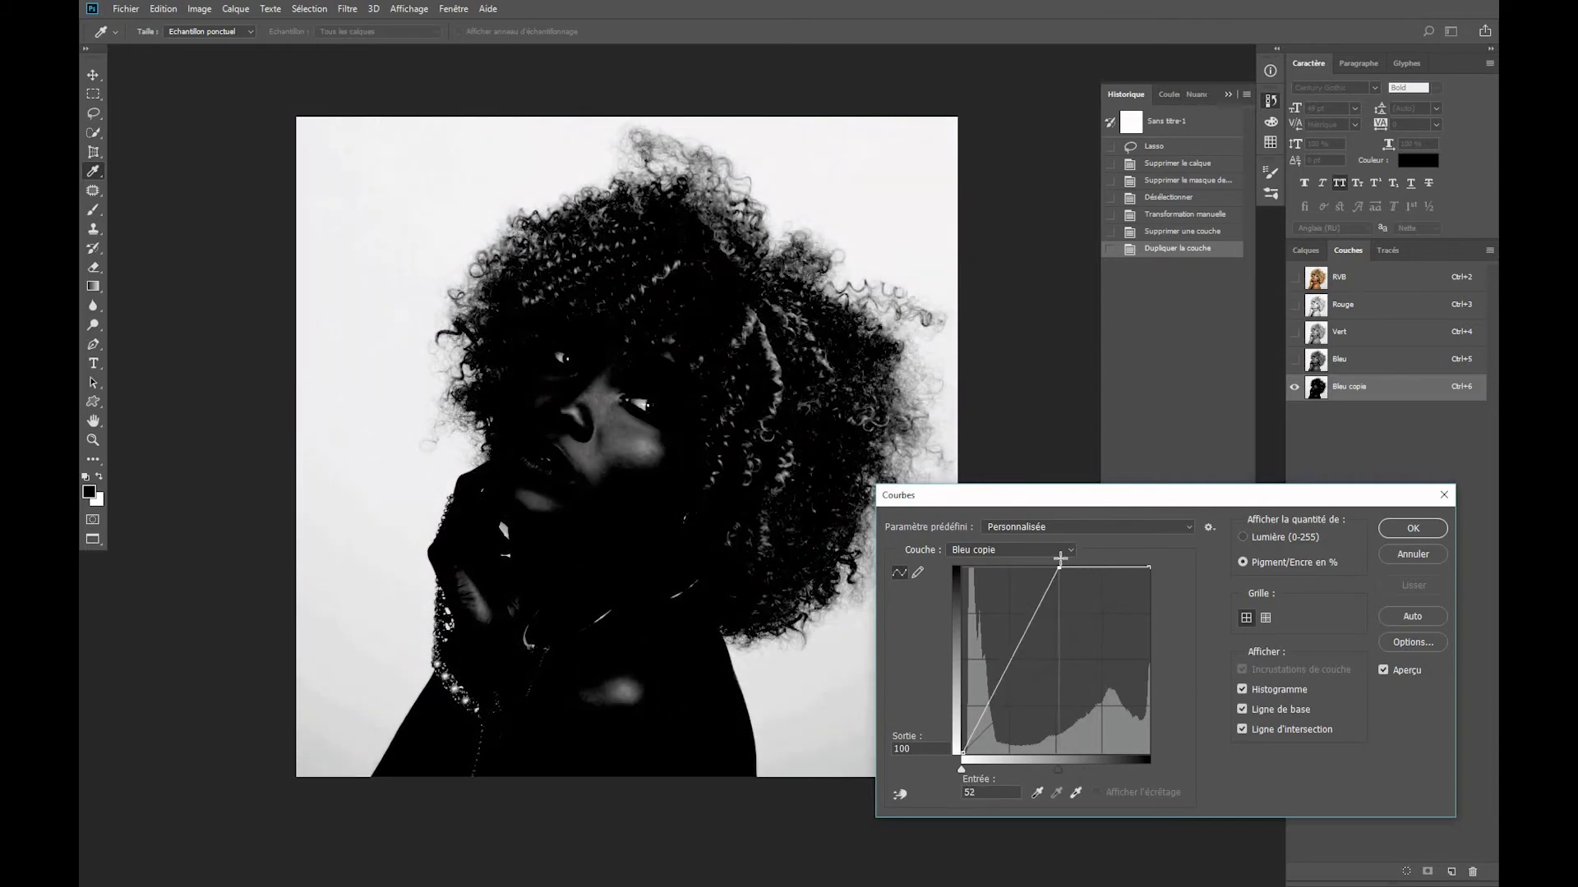
left_click_drag(1004, 654, 1009, 656)
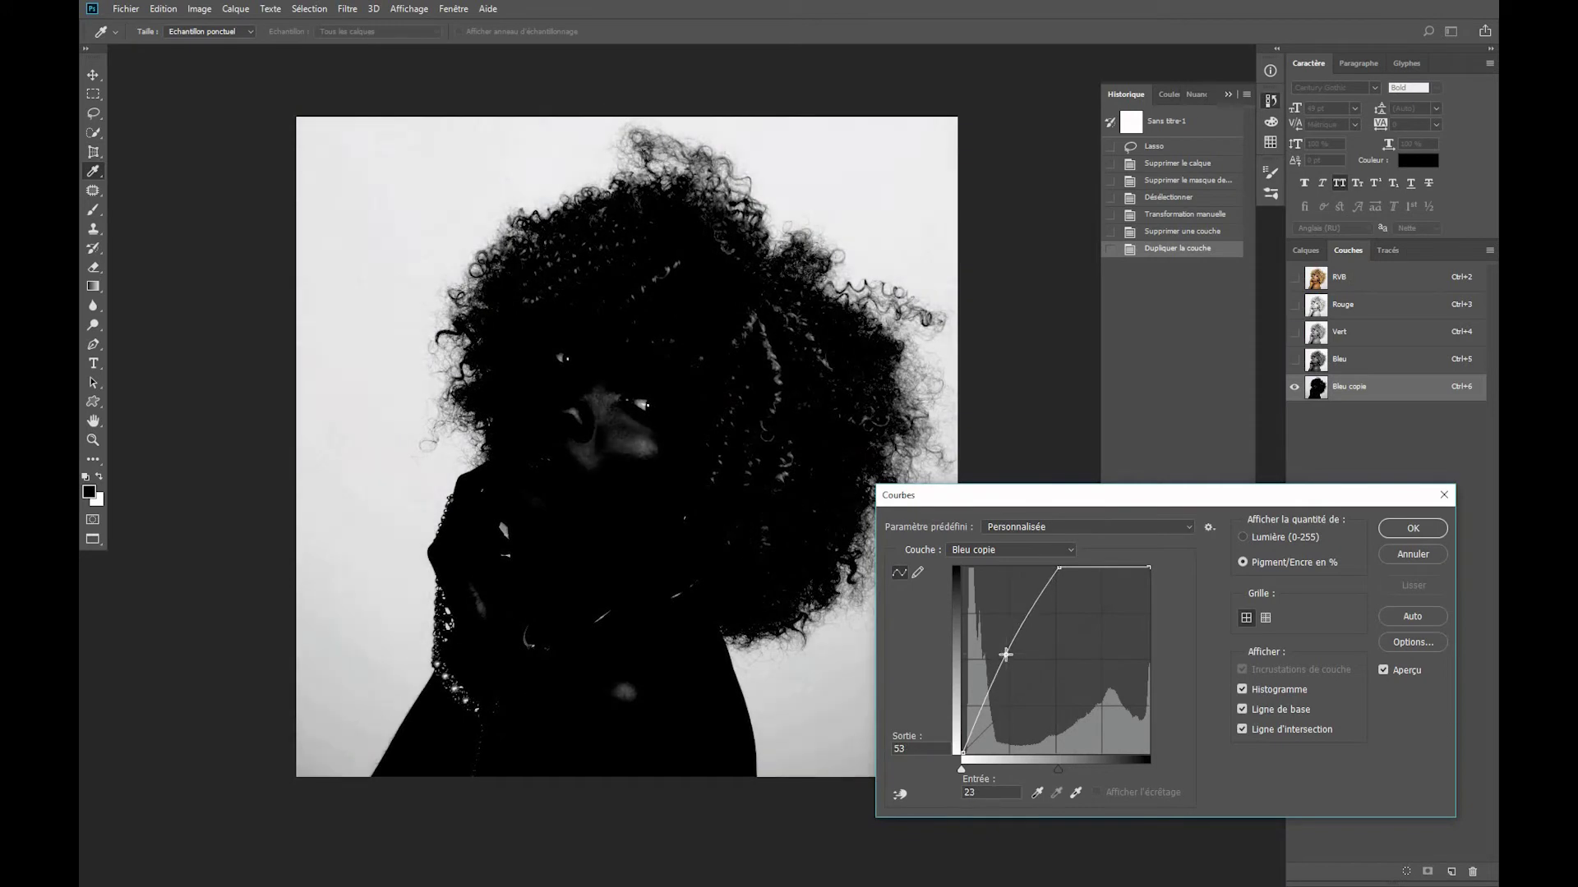
left_click_drag(1058, 568, 1053, 567)
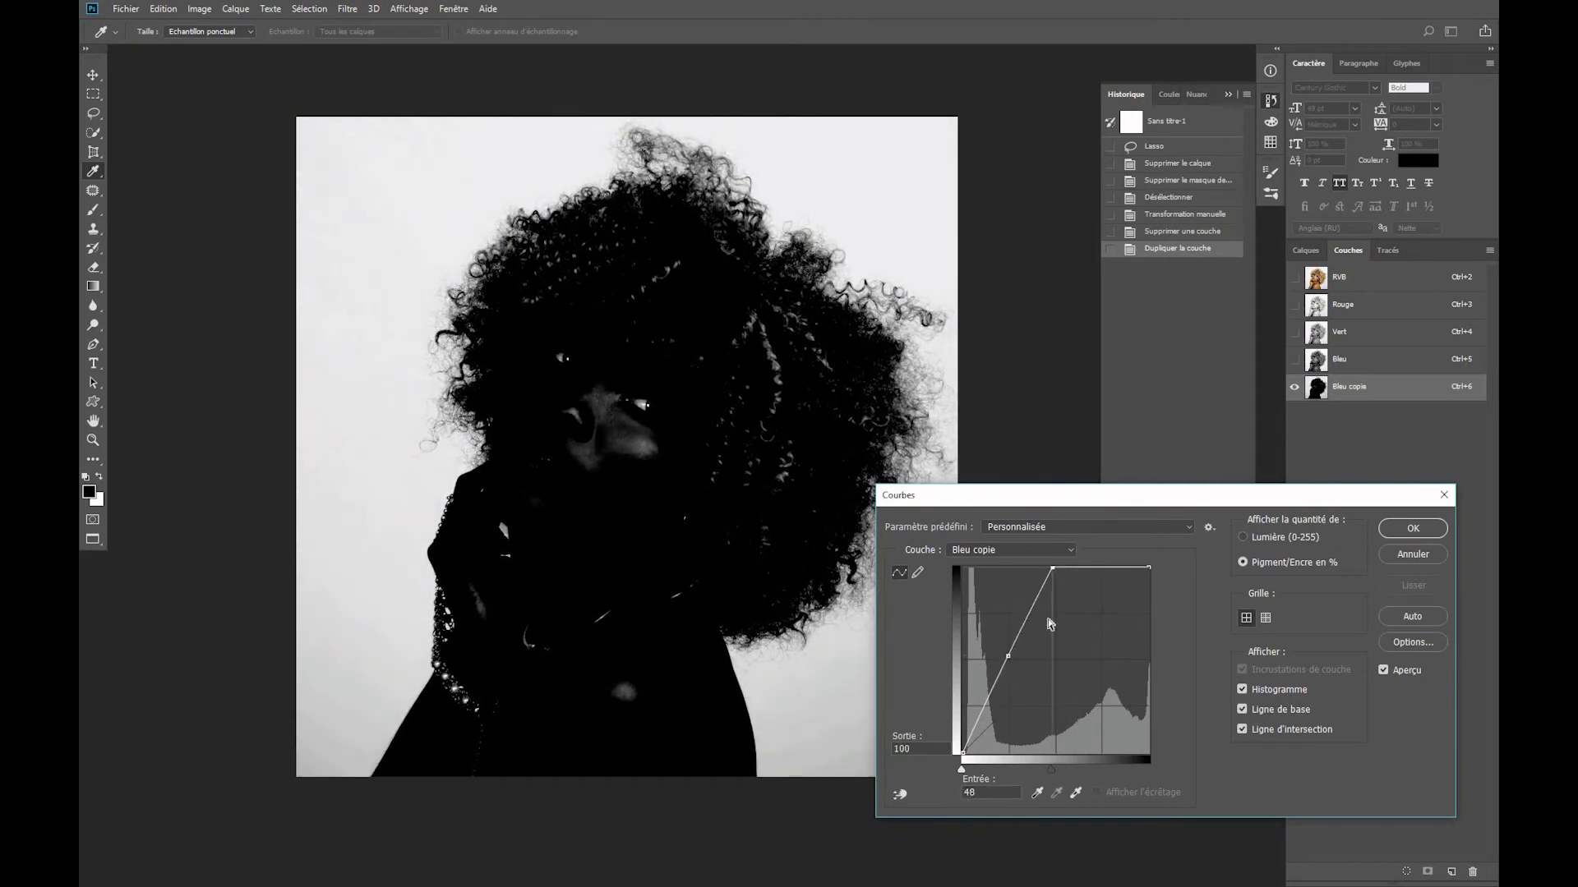
left_click_drag(964, 750, 967, 751)
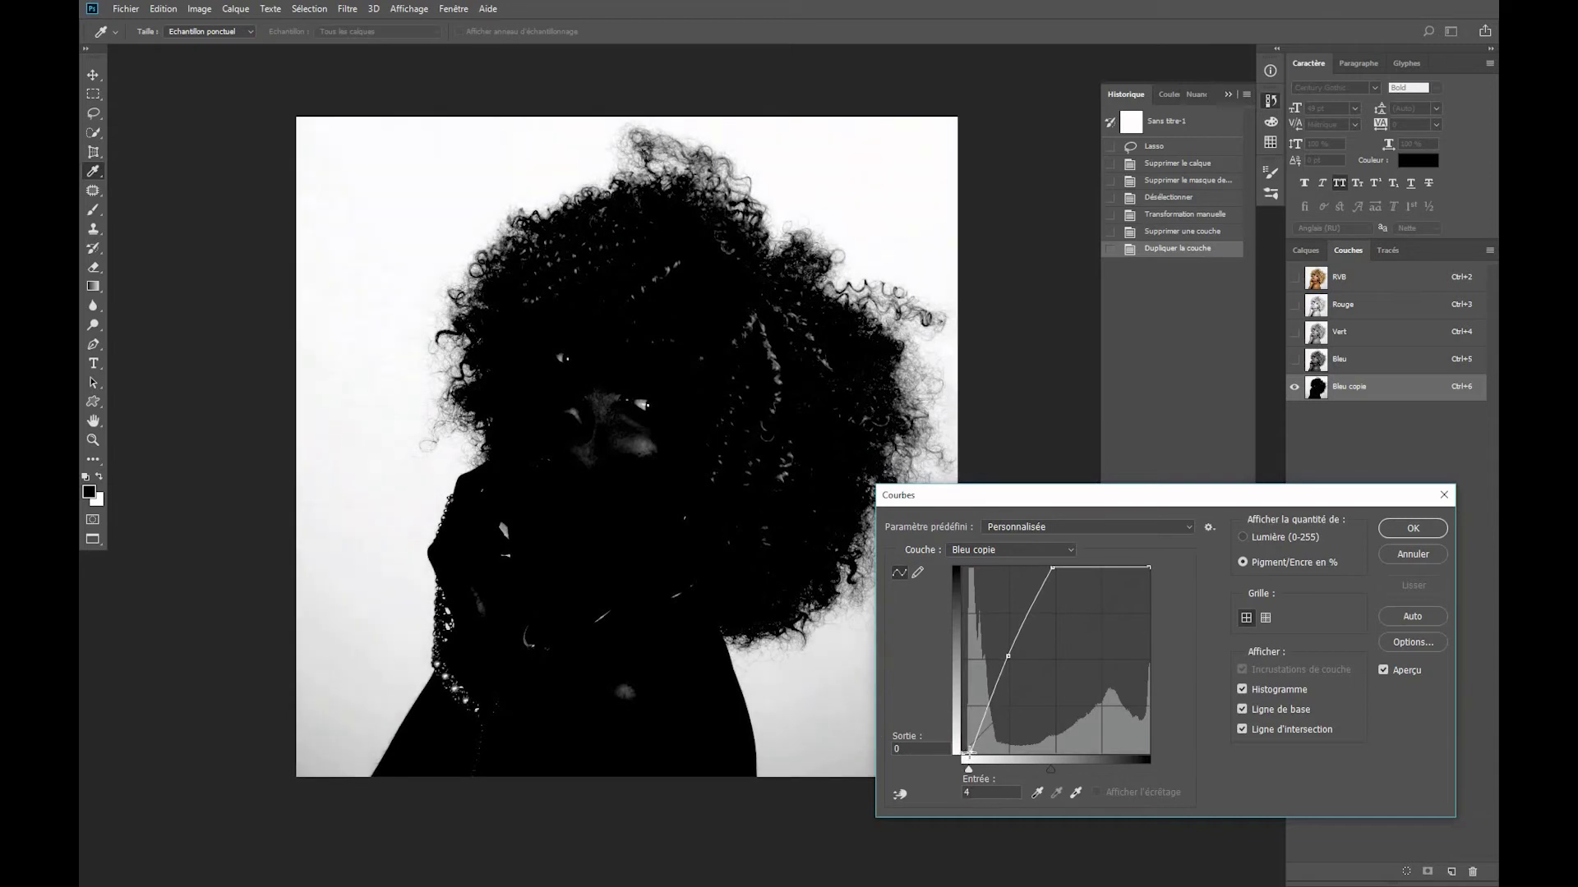
left_click(1425, 536)
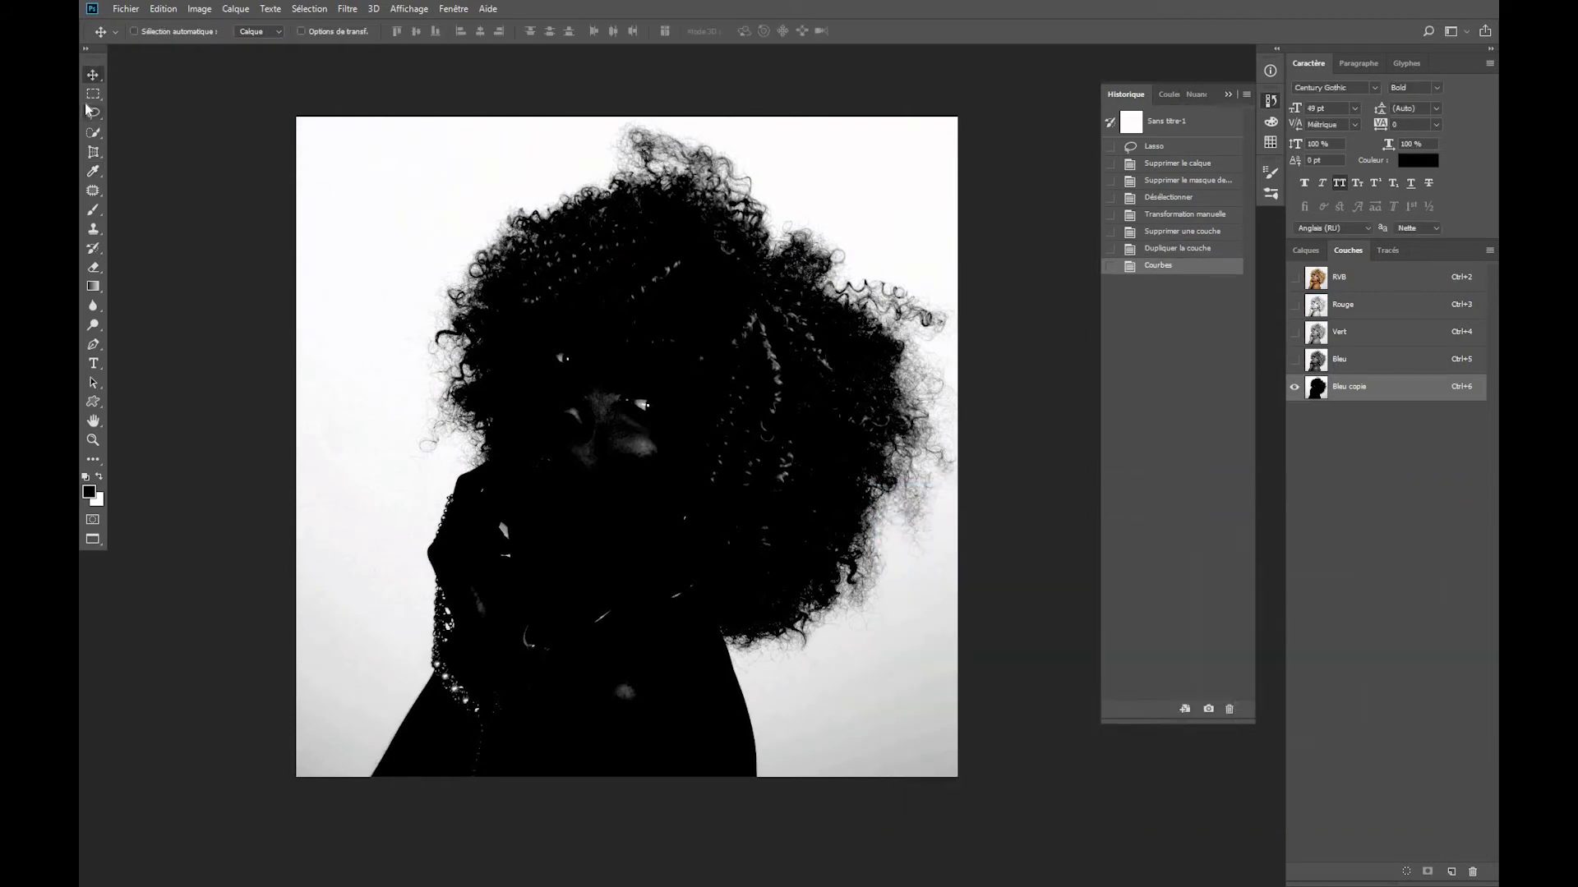
Outline the interior of the woman's silhouette with the Lasso, staying just inside the hair, hand, bracelet and shoulder edges.
left_click(91, 112)
mouse_move(736, 769)
left_mouse_down()
mouse_move(707, 609)
mouse_move(827, 541)
mouse_move(841, 480)
mouse_move(893, 426)
mouse_move(873, 355)
mouse_move(710, 209)
mouse_move(629, 189)
mouse_move(575, 212)
mouse_move(489, 289)
mouse_move(486, 428)
mouse_move(505, 476)
mouse_move(480, 497)
mouse_move(521, 549)
left_mouse_up()
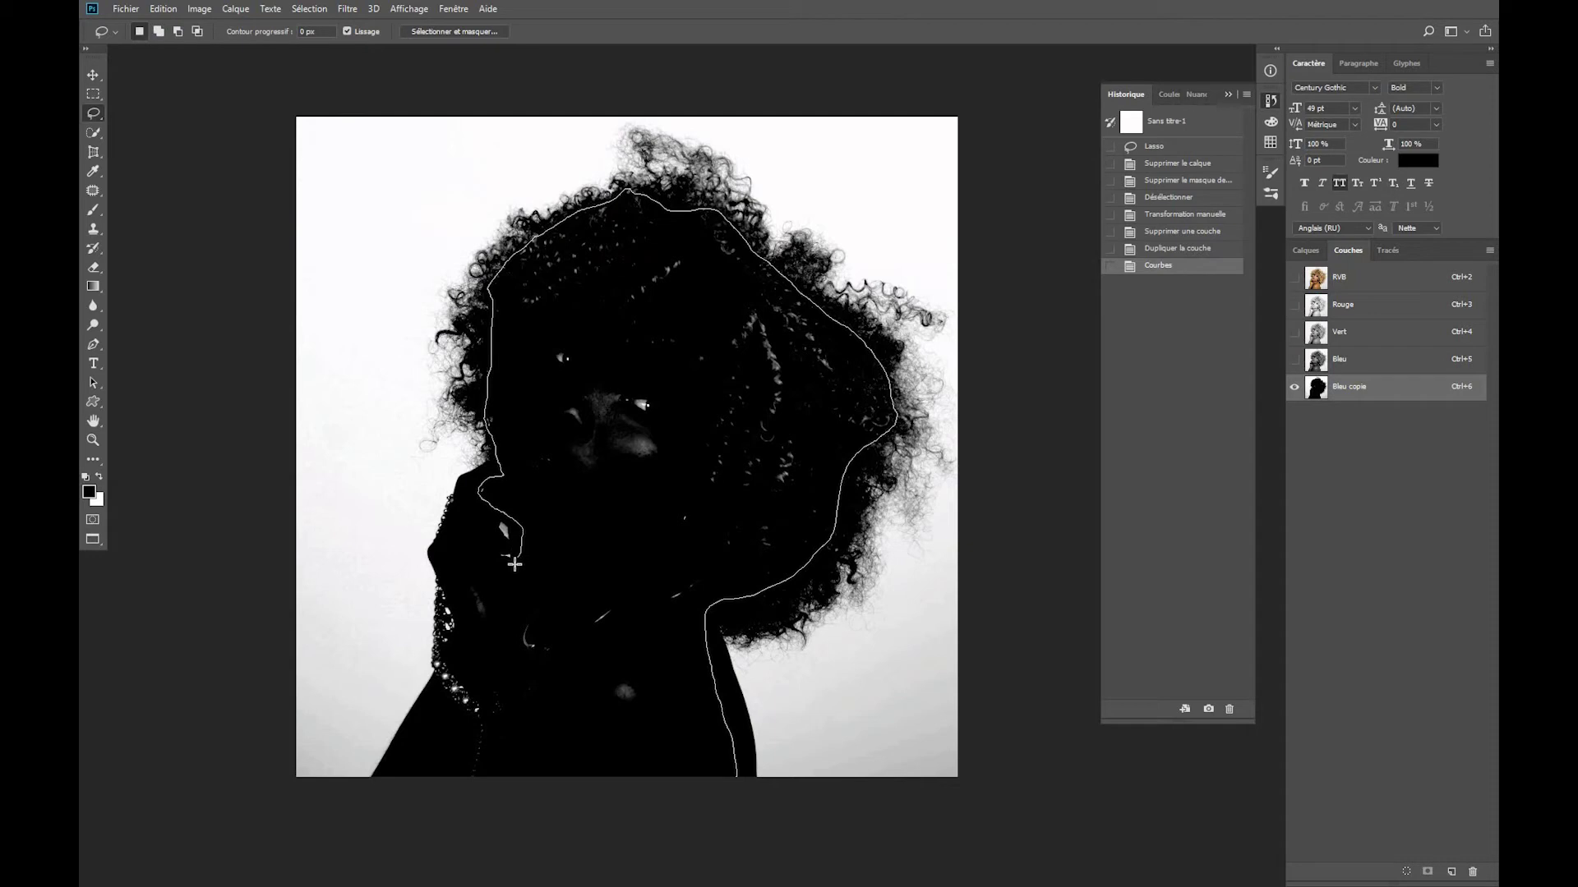
left_click_drag(467, 589, 462, 635)
mouse_move(420, 731)
left_mouse_down()
mouse_move(409, 776)
mouse_move(422, 809)
mouse_move(740, 818)
left_mouse_up()
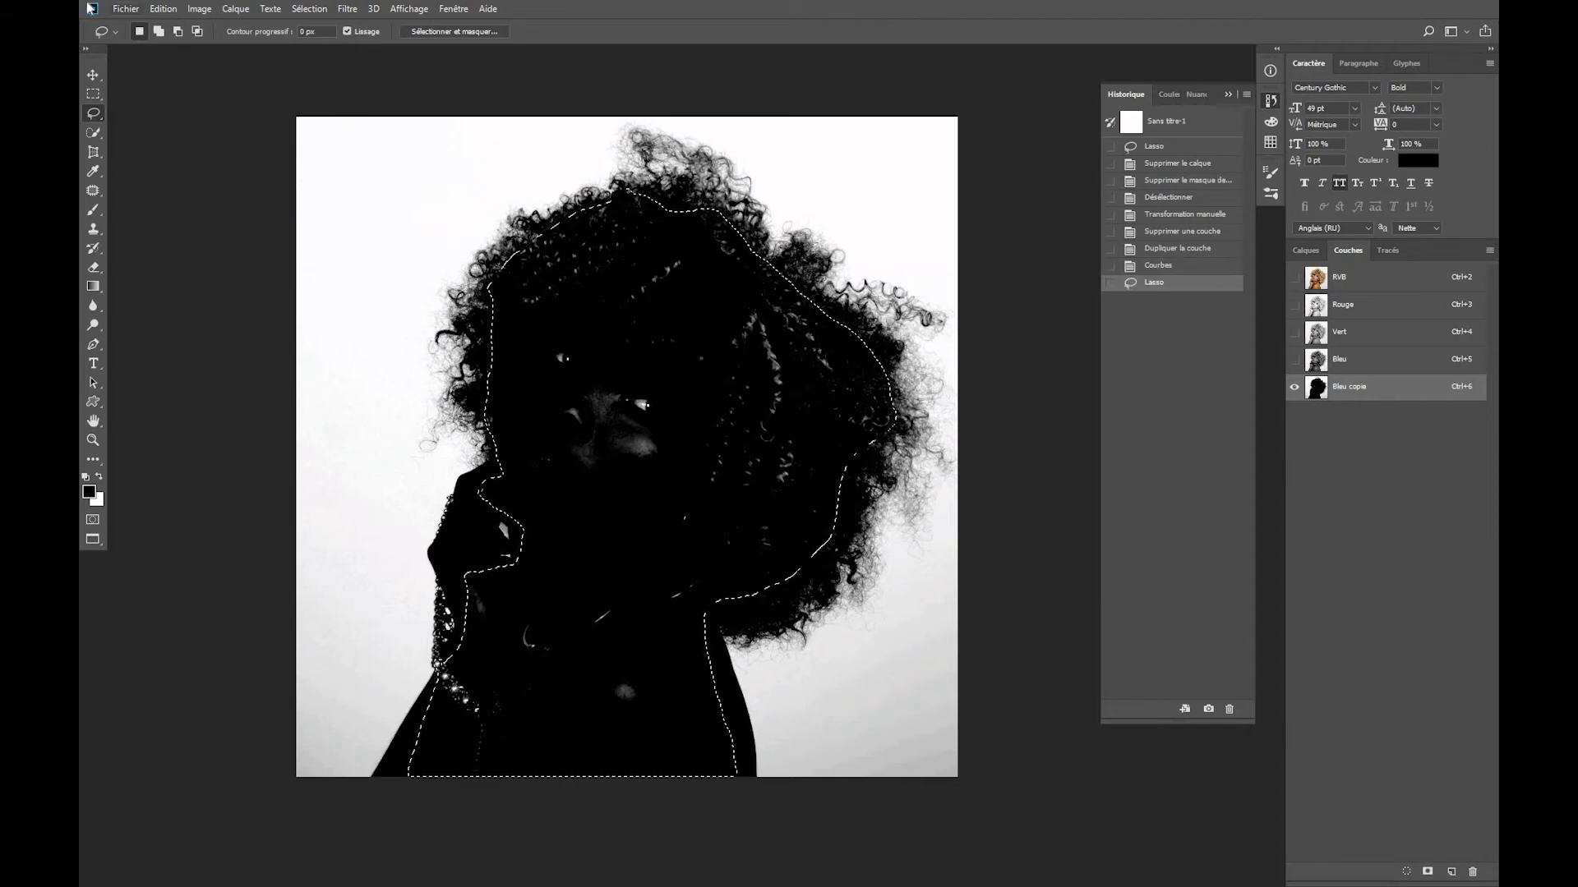
Fill the lassoed interior of the silhouette with black and deselect it.
left_click(161, 10)
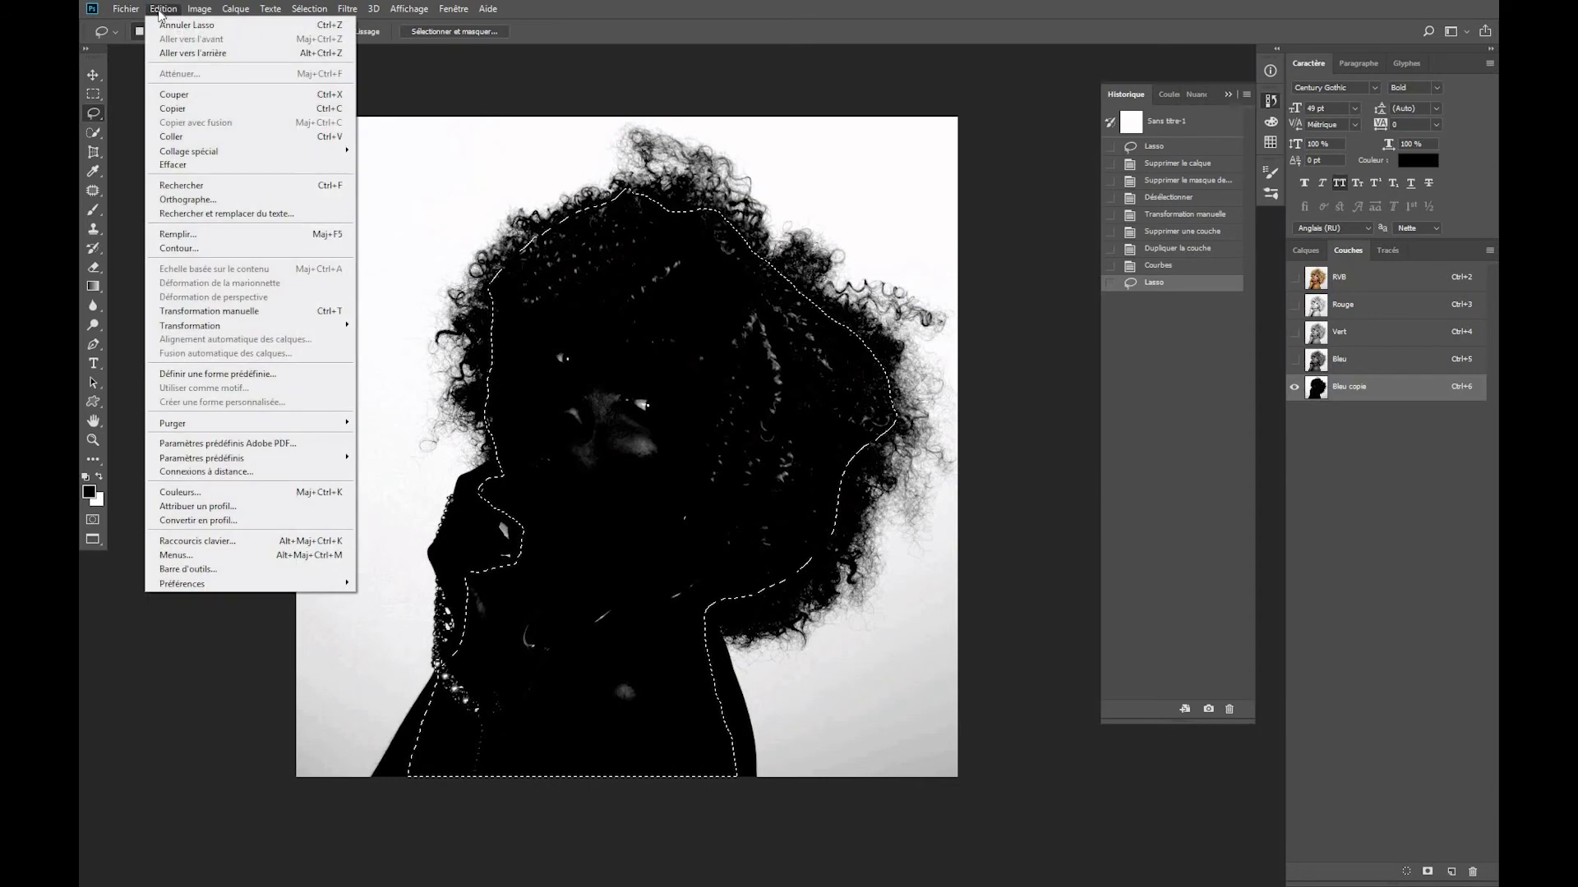
left_click(184, 237)
left_click(945, 257)
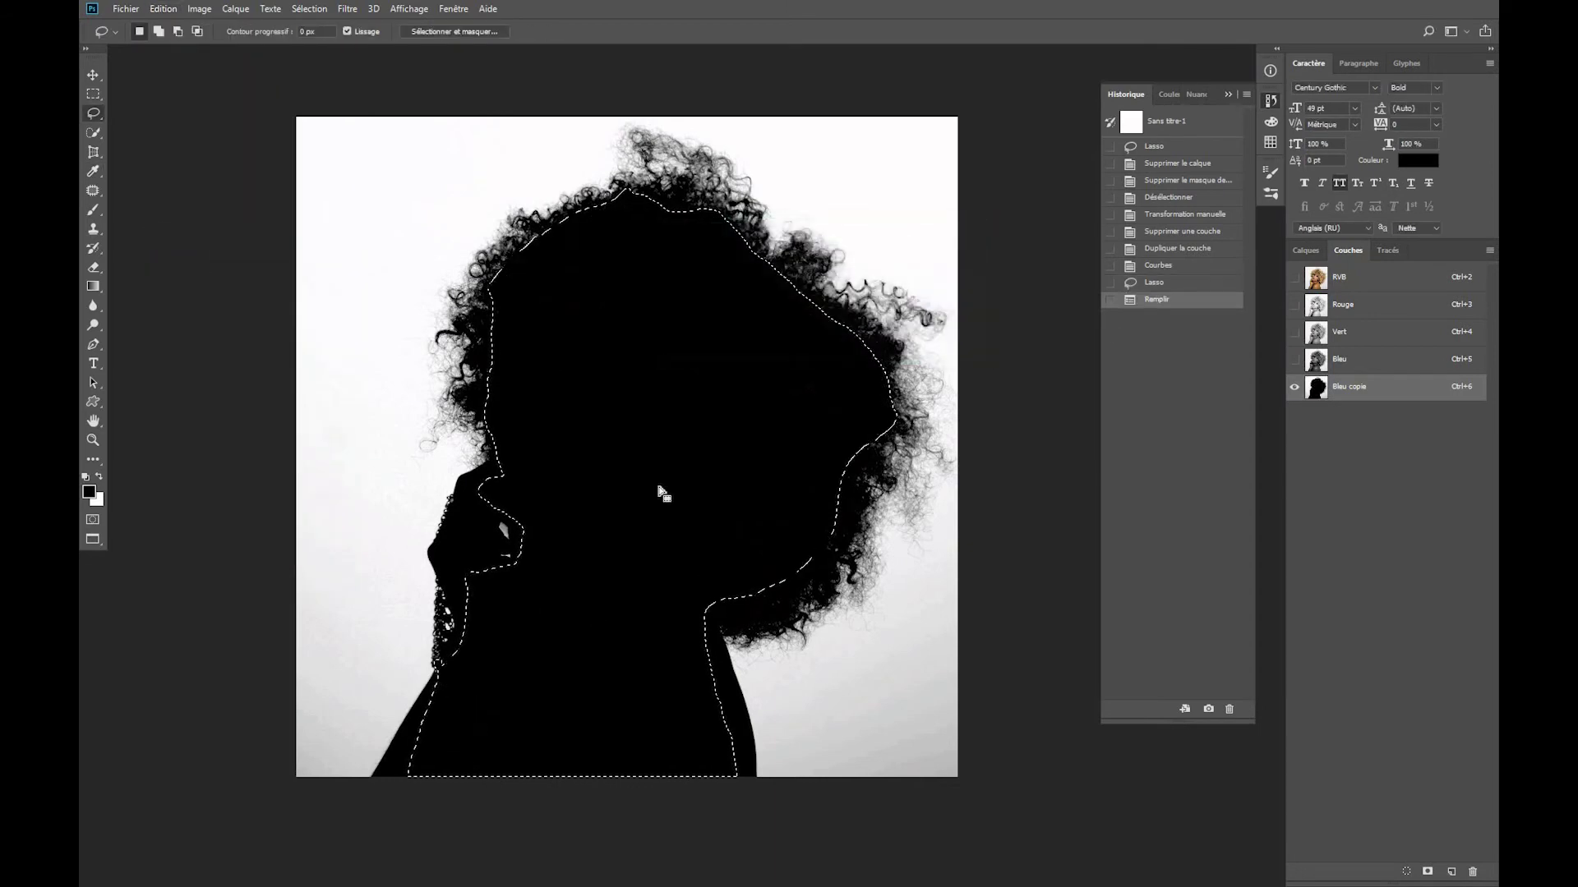
left_click(92, 78)
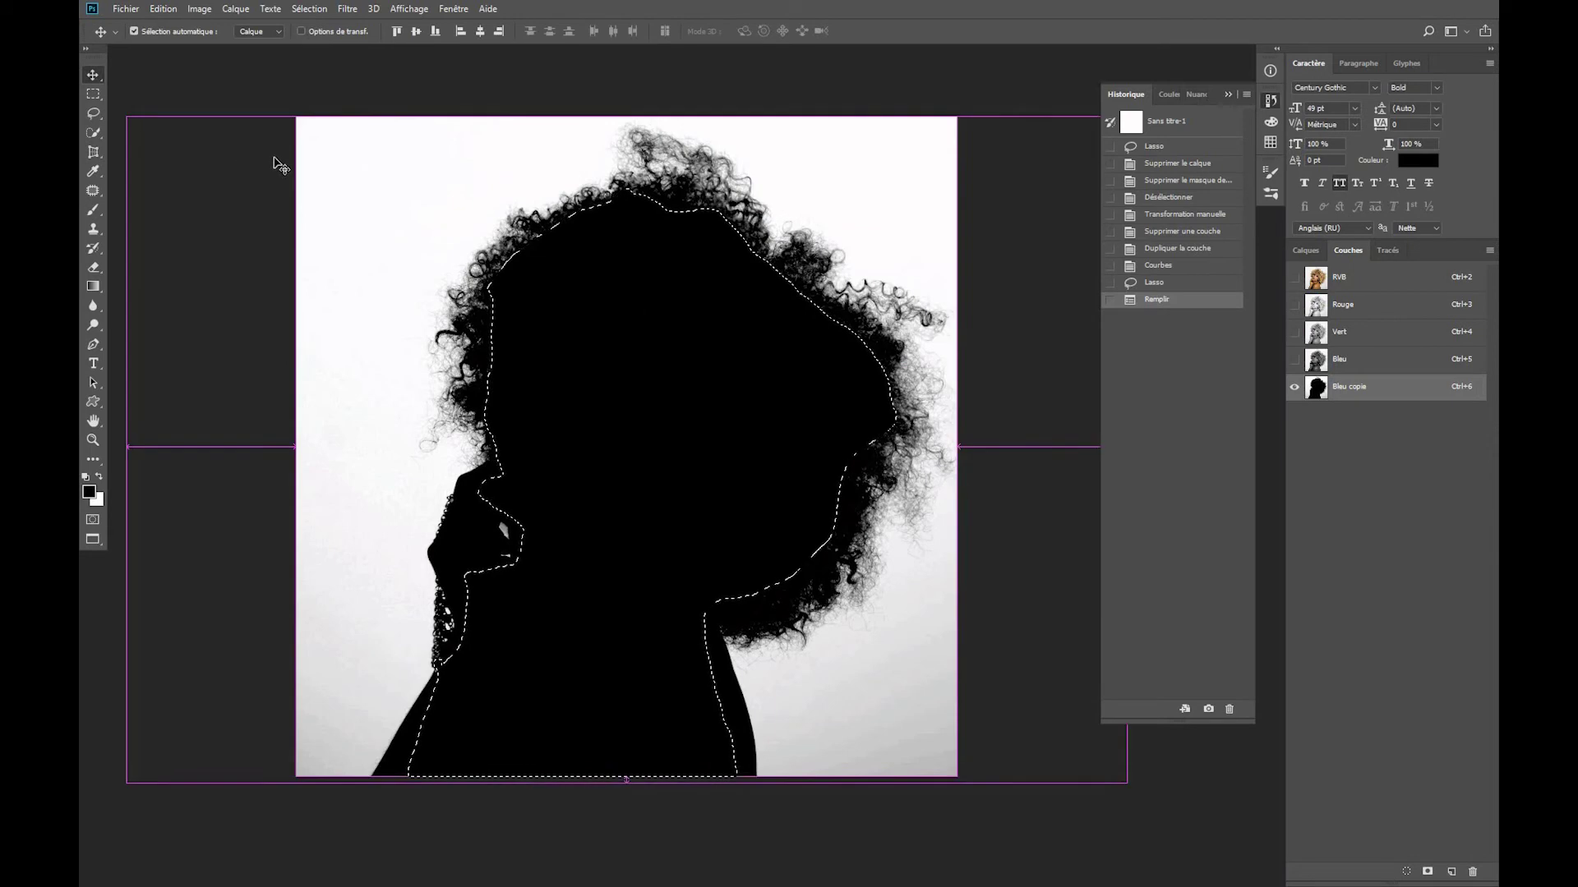
key("ctrl+d")
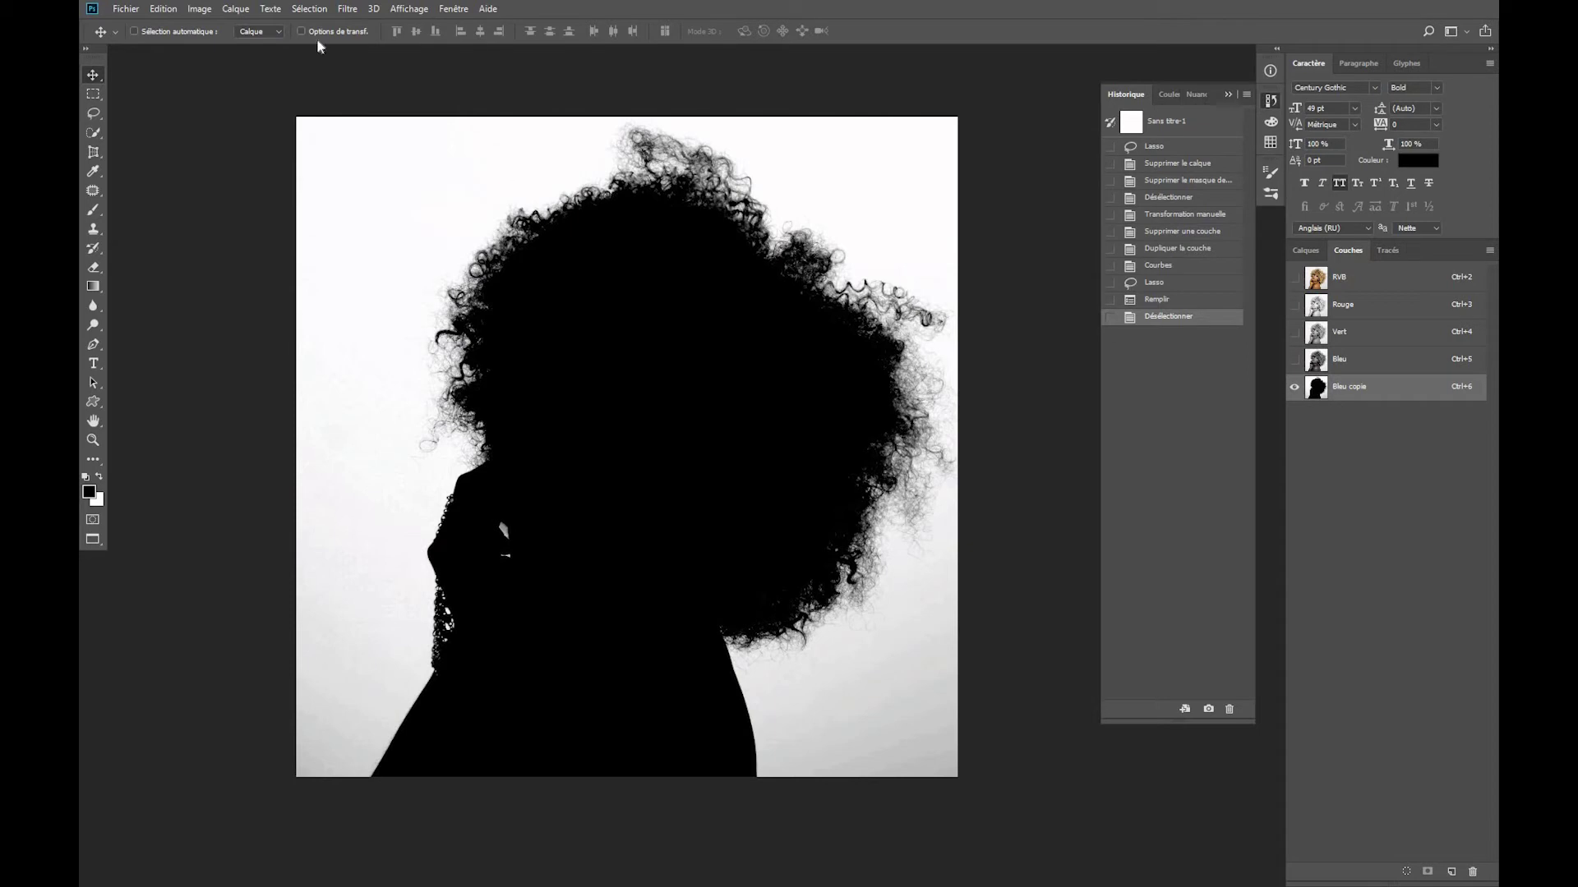
Invert the Bleu copie channel with the Négatif adjustment.
left_click(200, 9)
left_click(479, 247)
left_click(194, 10)
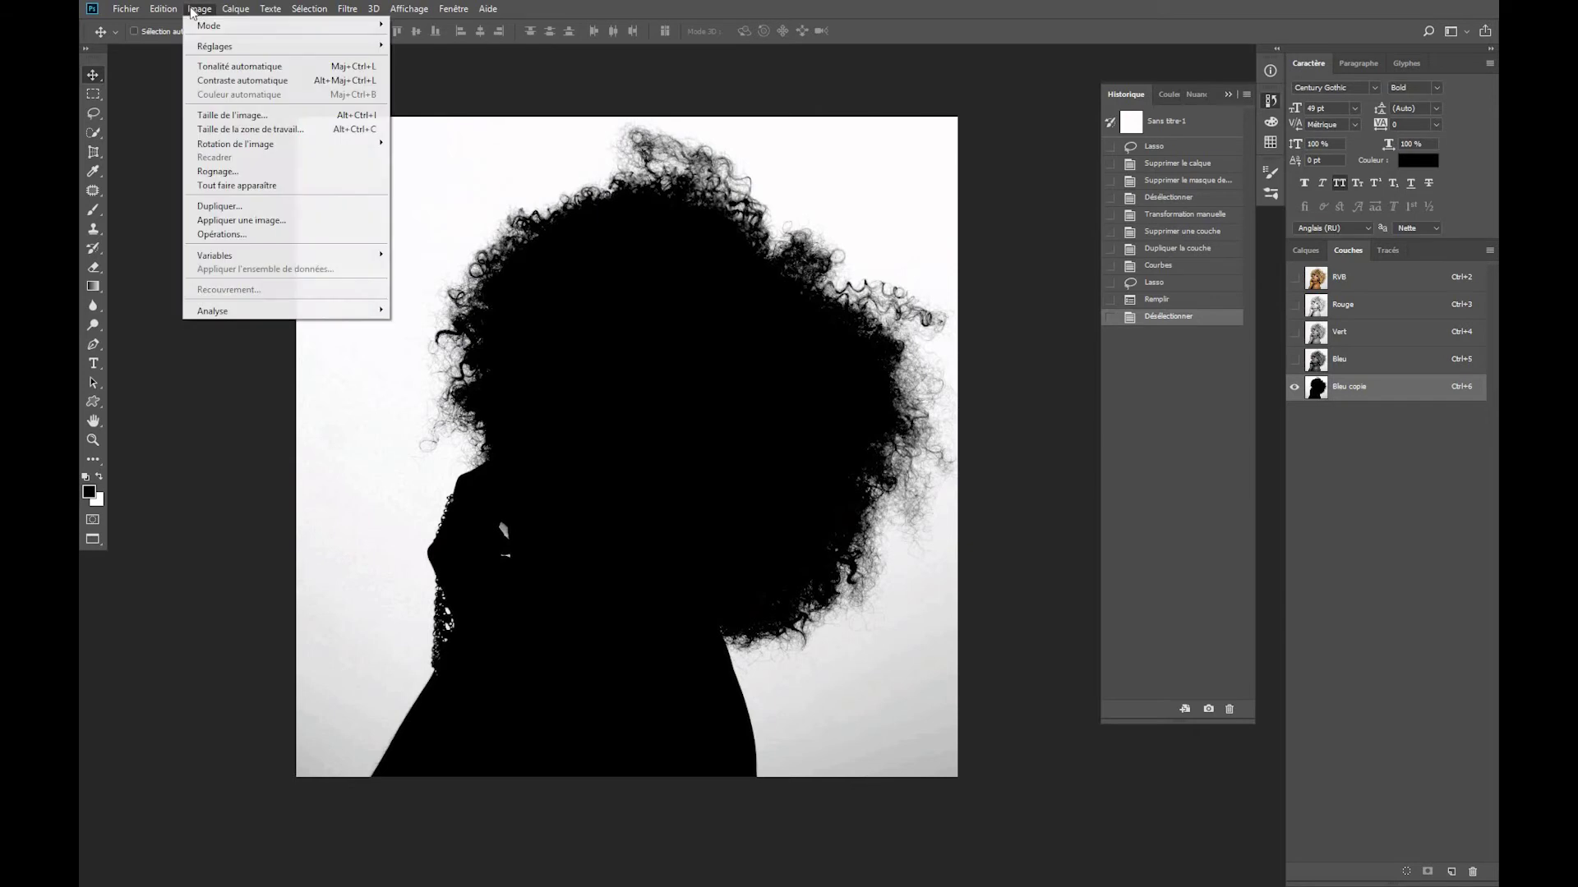
mouse_move(215, 49)
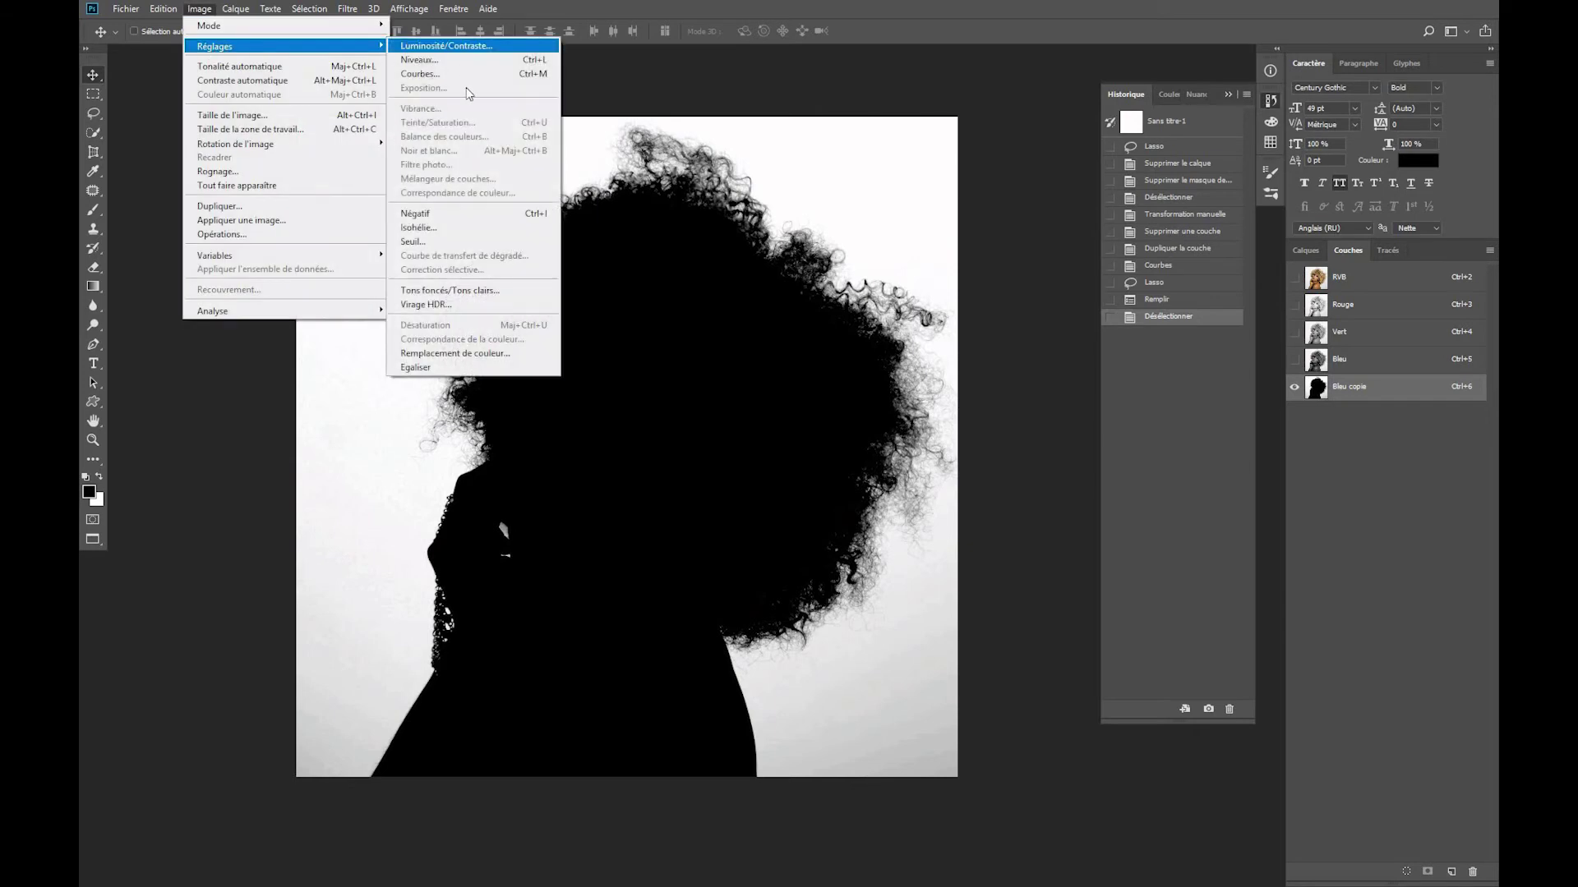
left_click(485, 214)
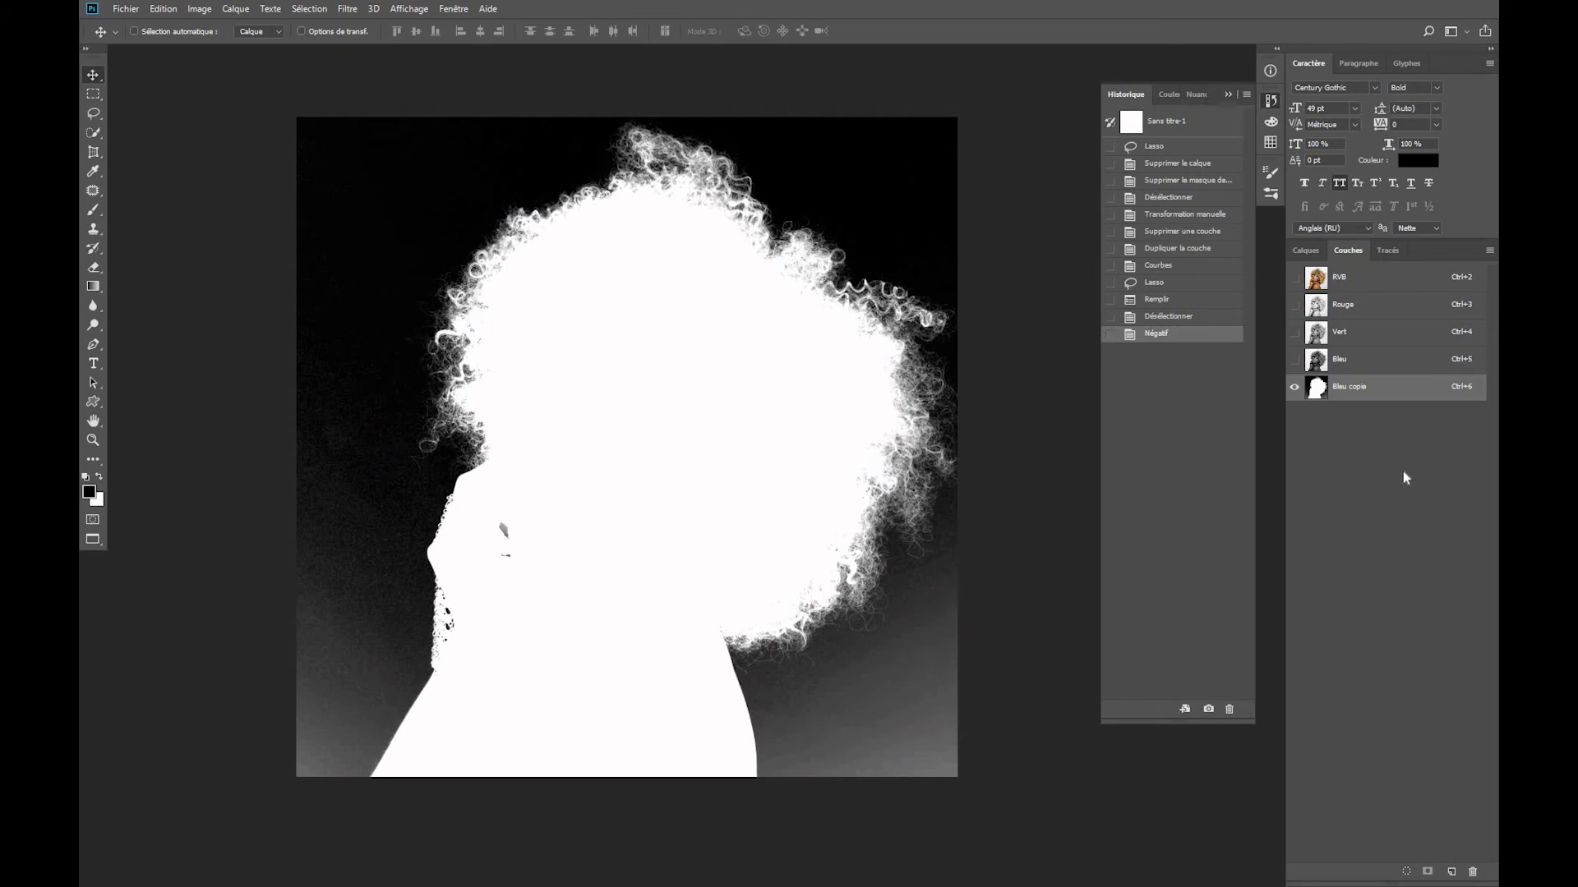
Apply Curves to the inverted Bleu copie channel, moving the black end point inward to darken the grey background.
key("ctrl+m")
left_click_drag(1165, 501, 1300, 503)
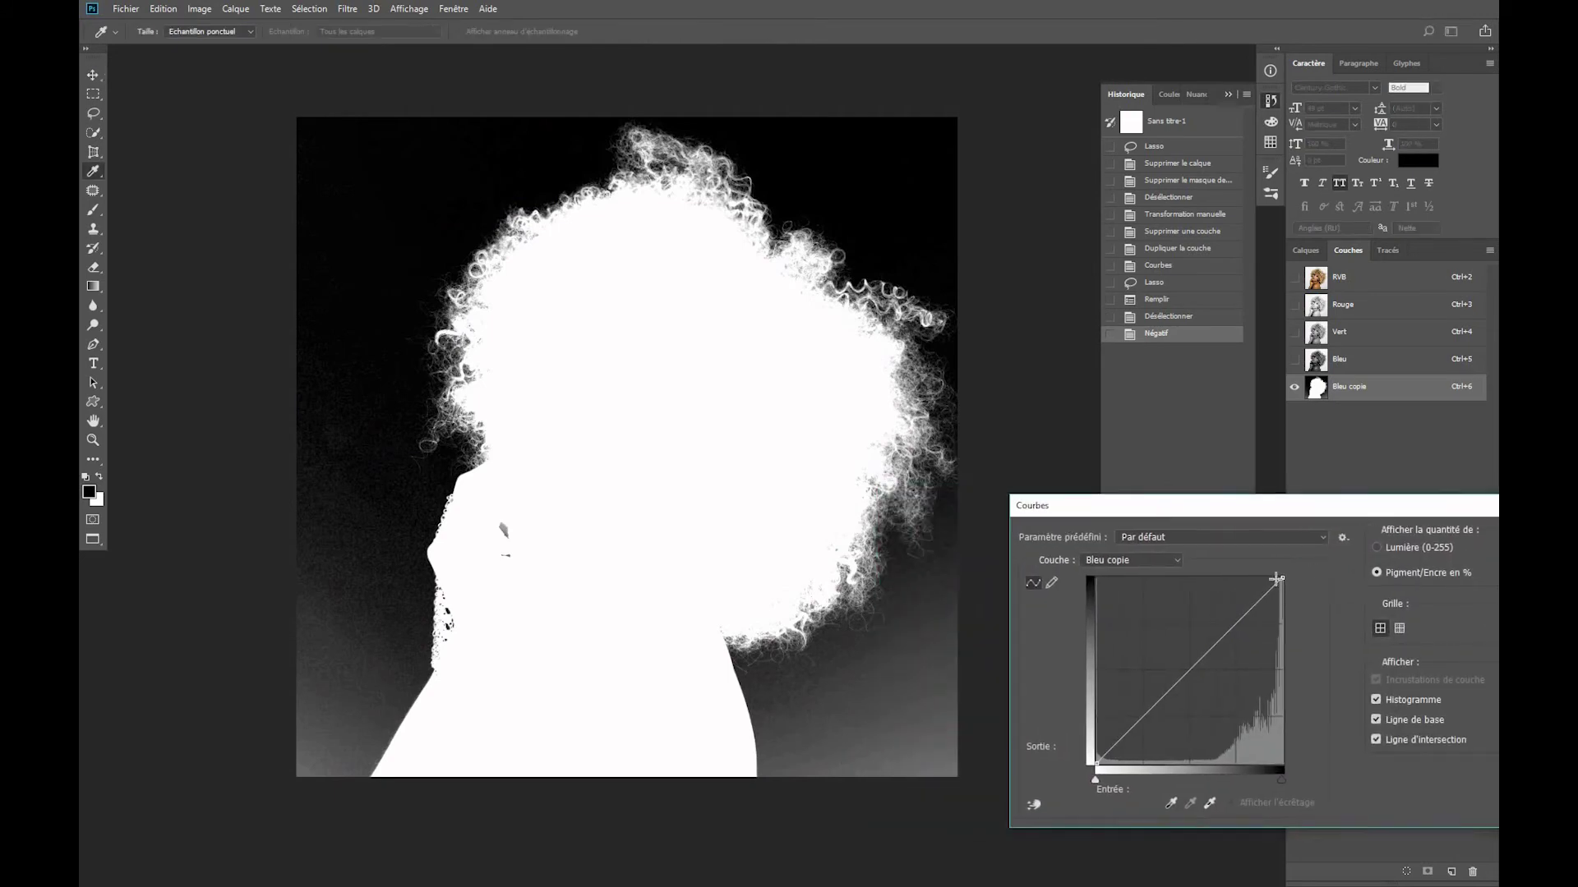
left_click_drag(1281, 578, 1243, 571)
left_click_drag(1368, 506, 1226, 504)
left_click(1387, 539)
Paint the remaining grey background areas around the white silhouette black with the Brush.
left_click(92, 212)
left_click(155, 35)
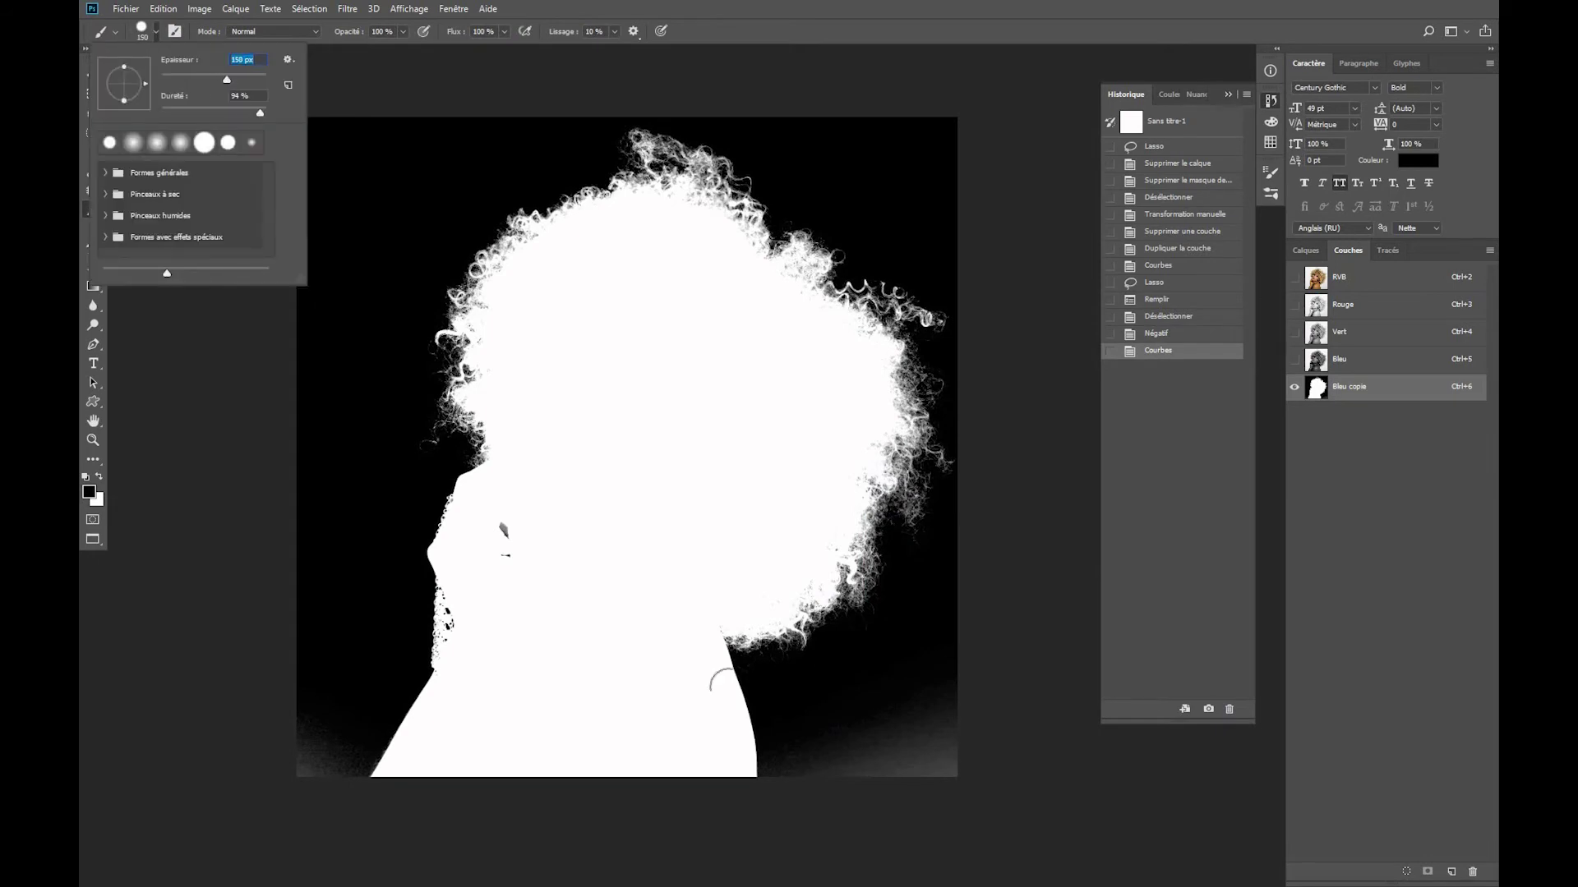
mouse_move(864, 736)
left_mouse_down()
mouse_move(943, 735)
mouse_move(910, 705)
mouse_move(935, 750)
mouse_move(950, 705)
mouse_move(968, 763)
mouse_move(867, 765)
mouse_move(833, 785)
mouse_move(821, 756)
mouse_move(770, 760)
left_mouse_up()
mouse_move(292, 721)
left_mouse_down()
mouse_move(296, 787)
mouse_move(338, 742)
mouse_move(321, 779)
mouse_move(353, 745)
mouse_move(345, 776)
mouse_move(364, 745)
mouse_move(355, 768)
mouse_move(358, 736)
mouse_move(328, 750)
left_mouse_up()
left_click_drag(332, 463, 314, 414)
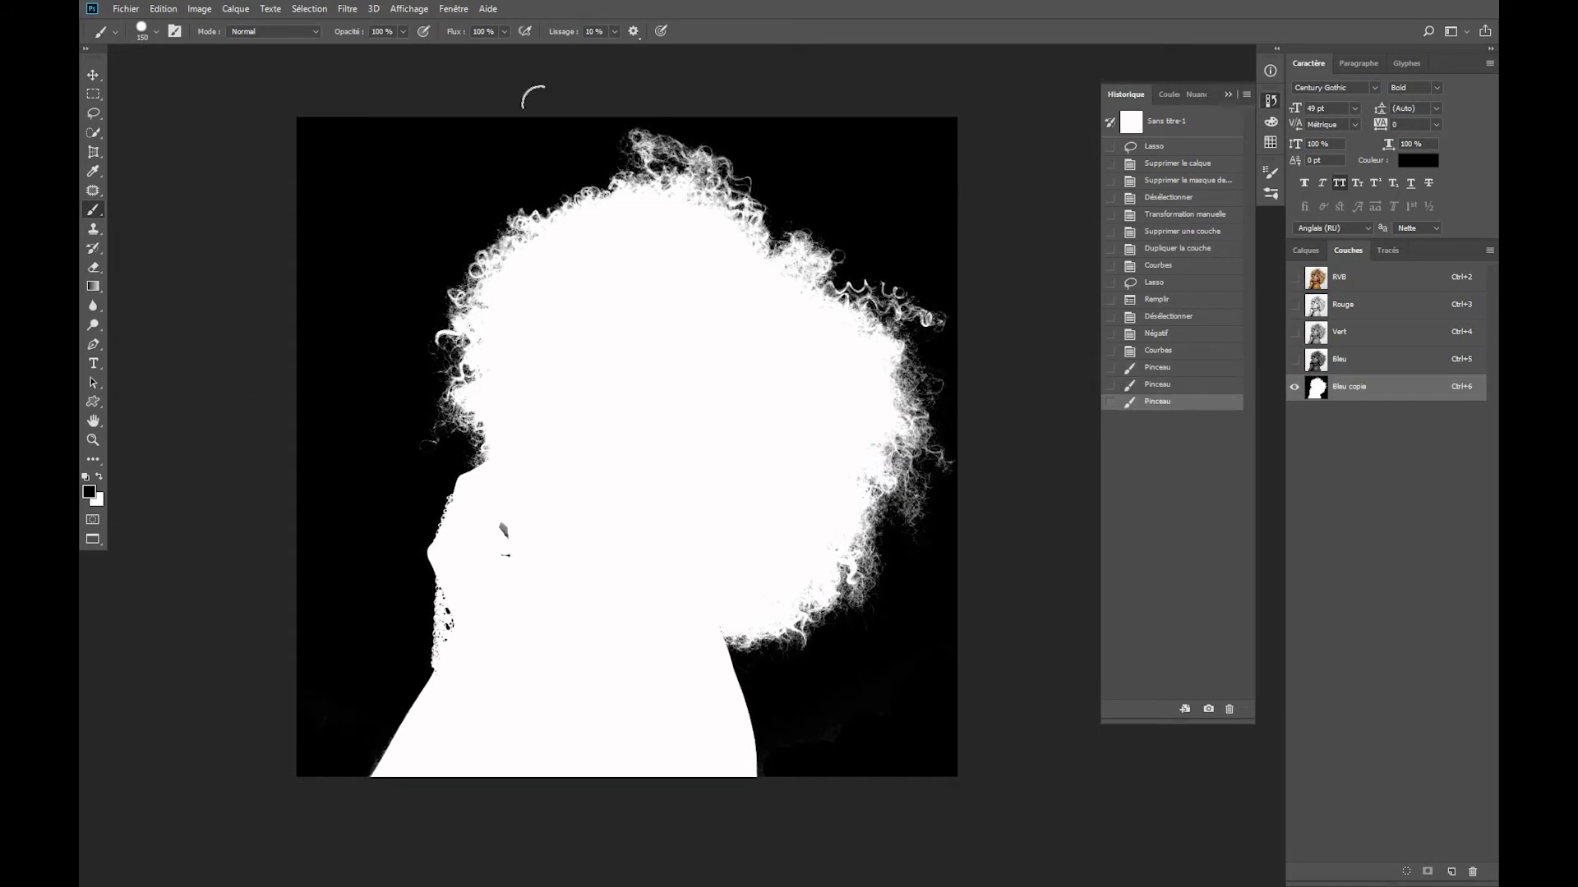
left_click(95, 75)
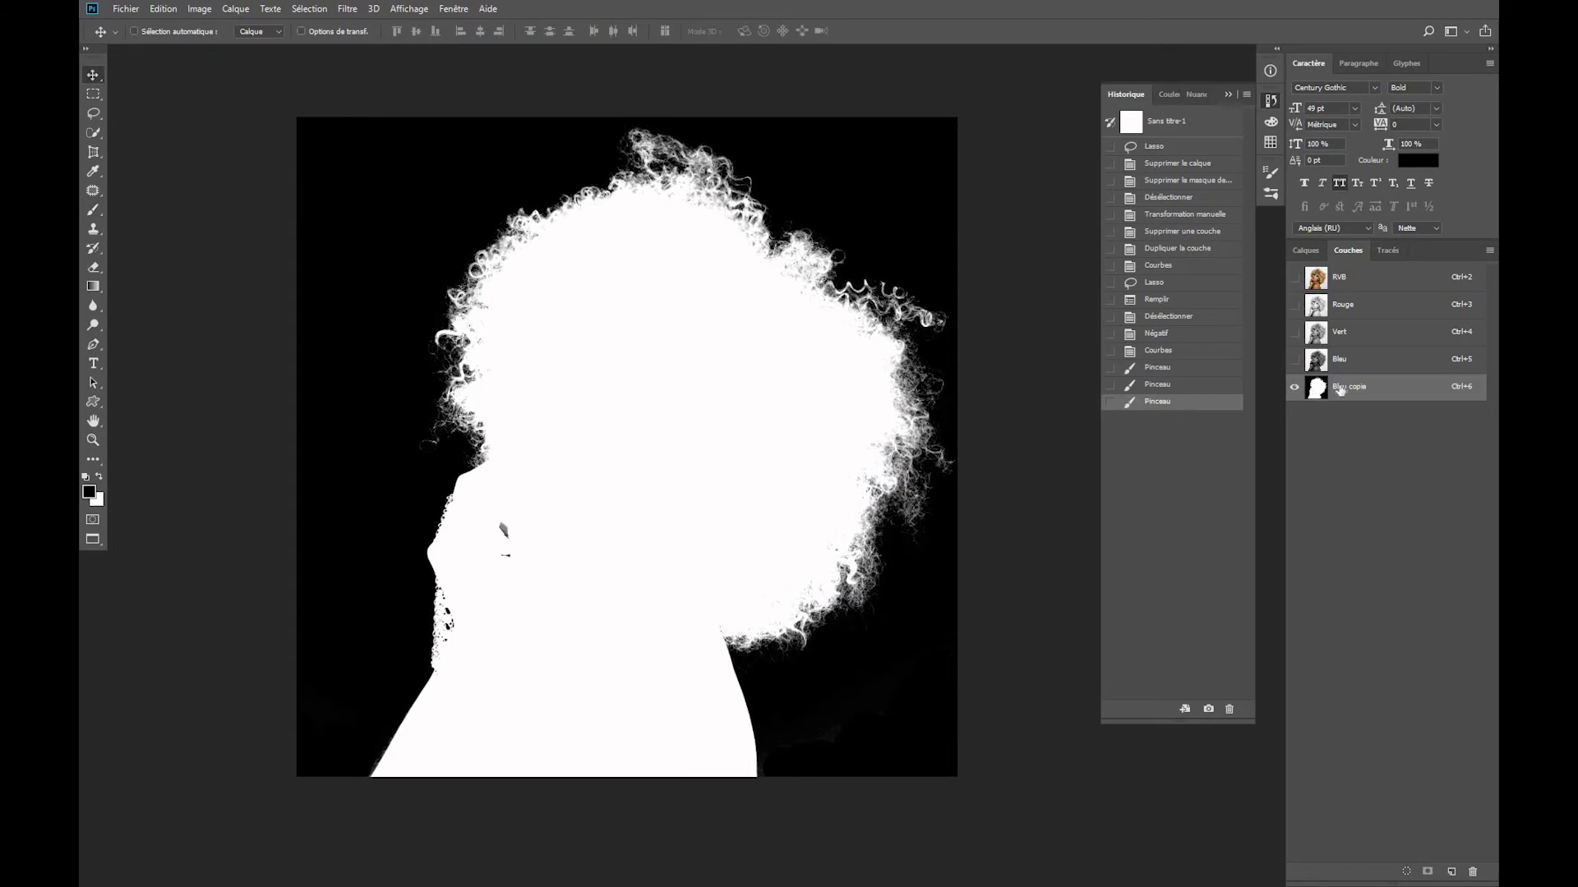
Compare the RVB composite with the finished Bleu copie channel.
left_click(1387, 288)
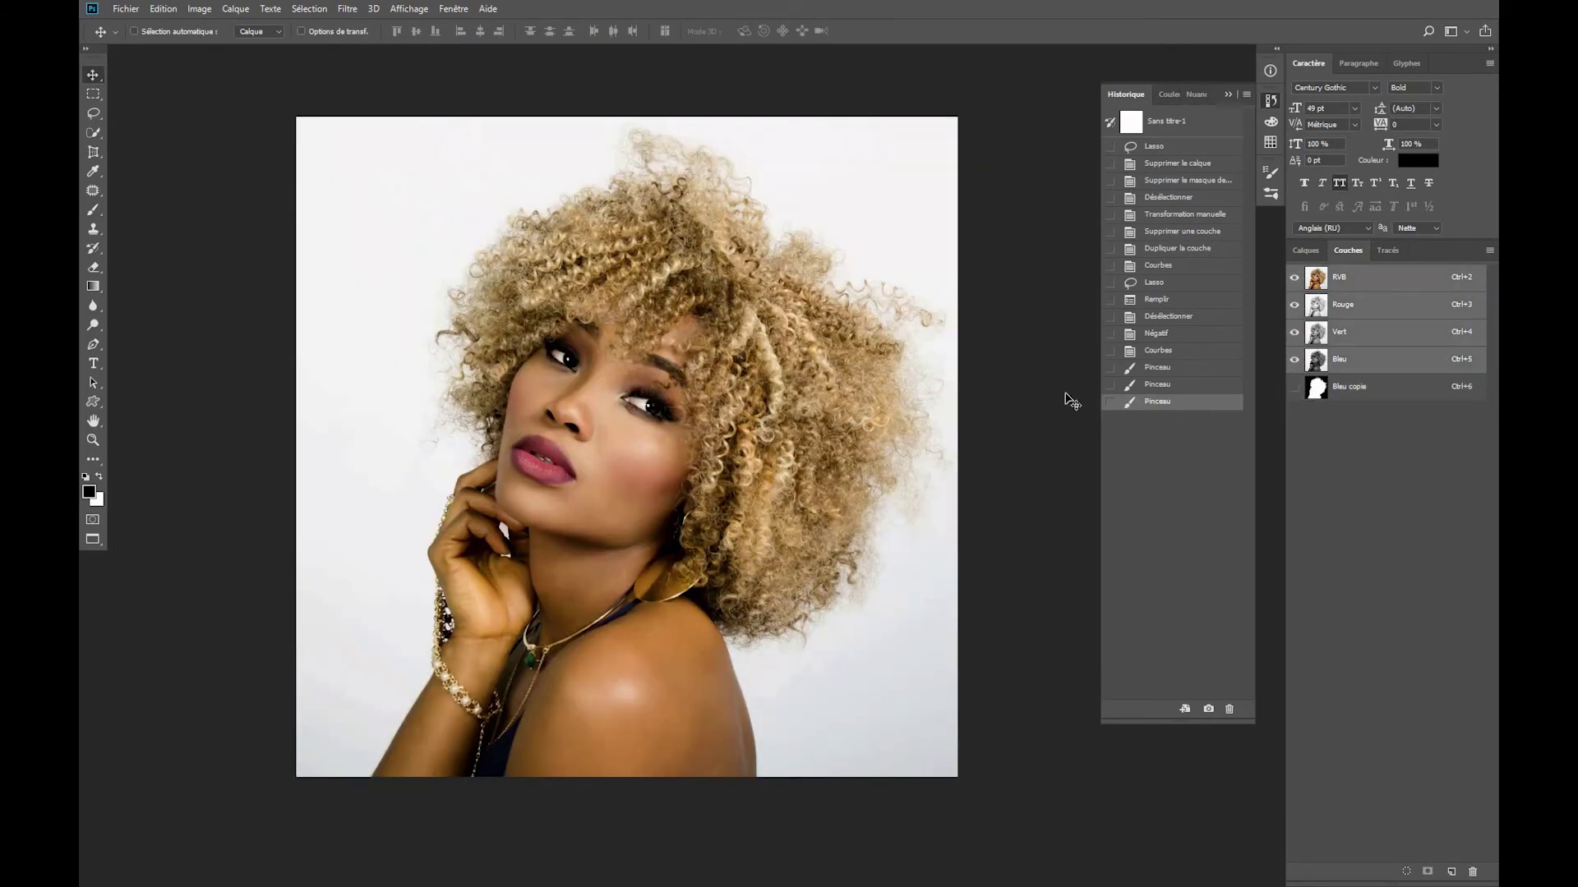
left_click(1380, 395)
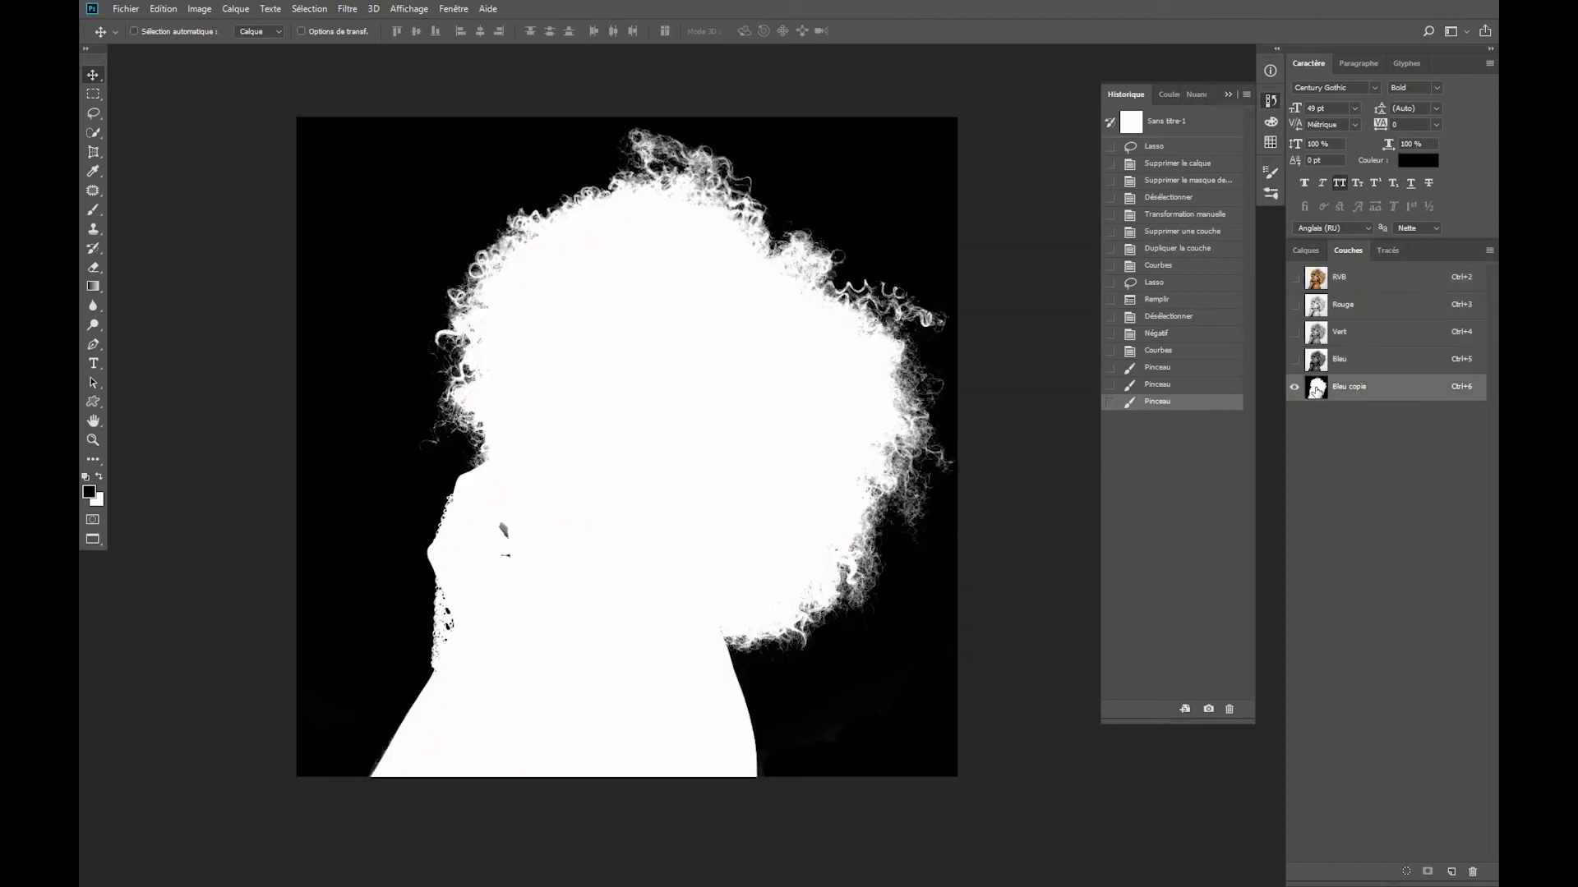
key("ctrl")
left_click_drag(1317, 392, 1380, 396)
left_click(1492, 254)
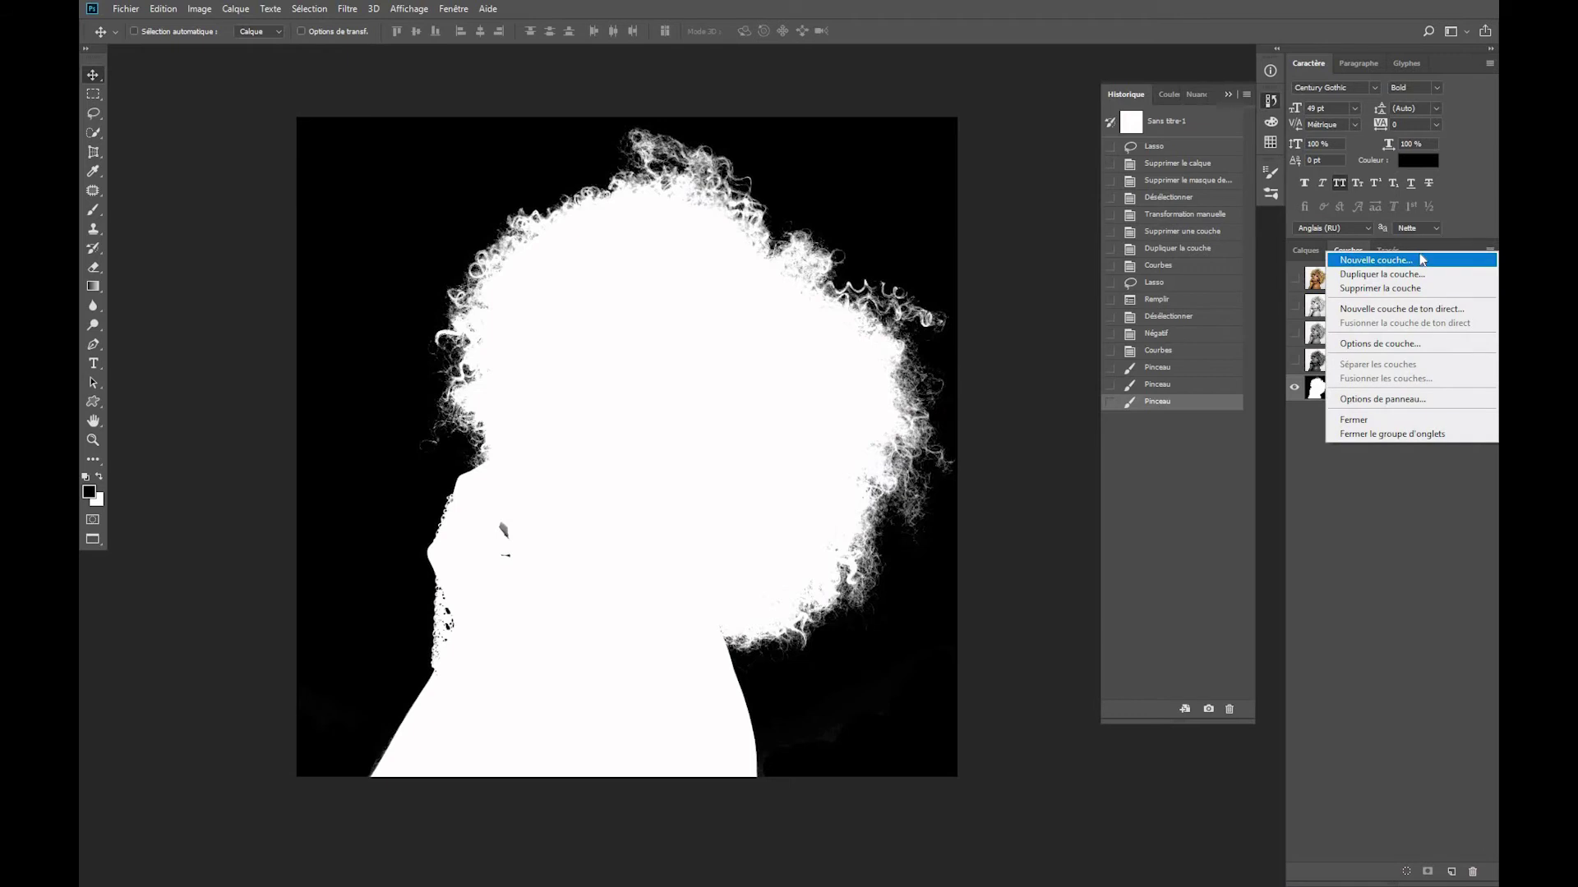
left_click(1397, 531)
Load the Bleu copie channel as a selection and return to the RVB composite and the layers list.
left_click_drag(1341, 390, 1405, 871)
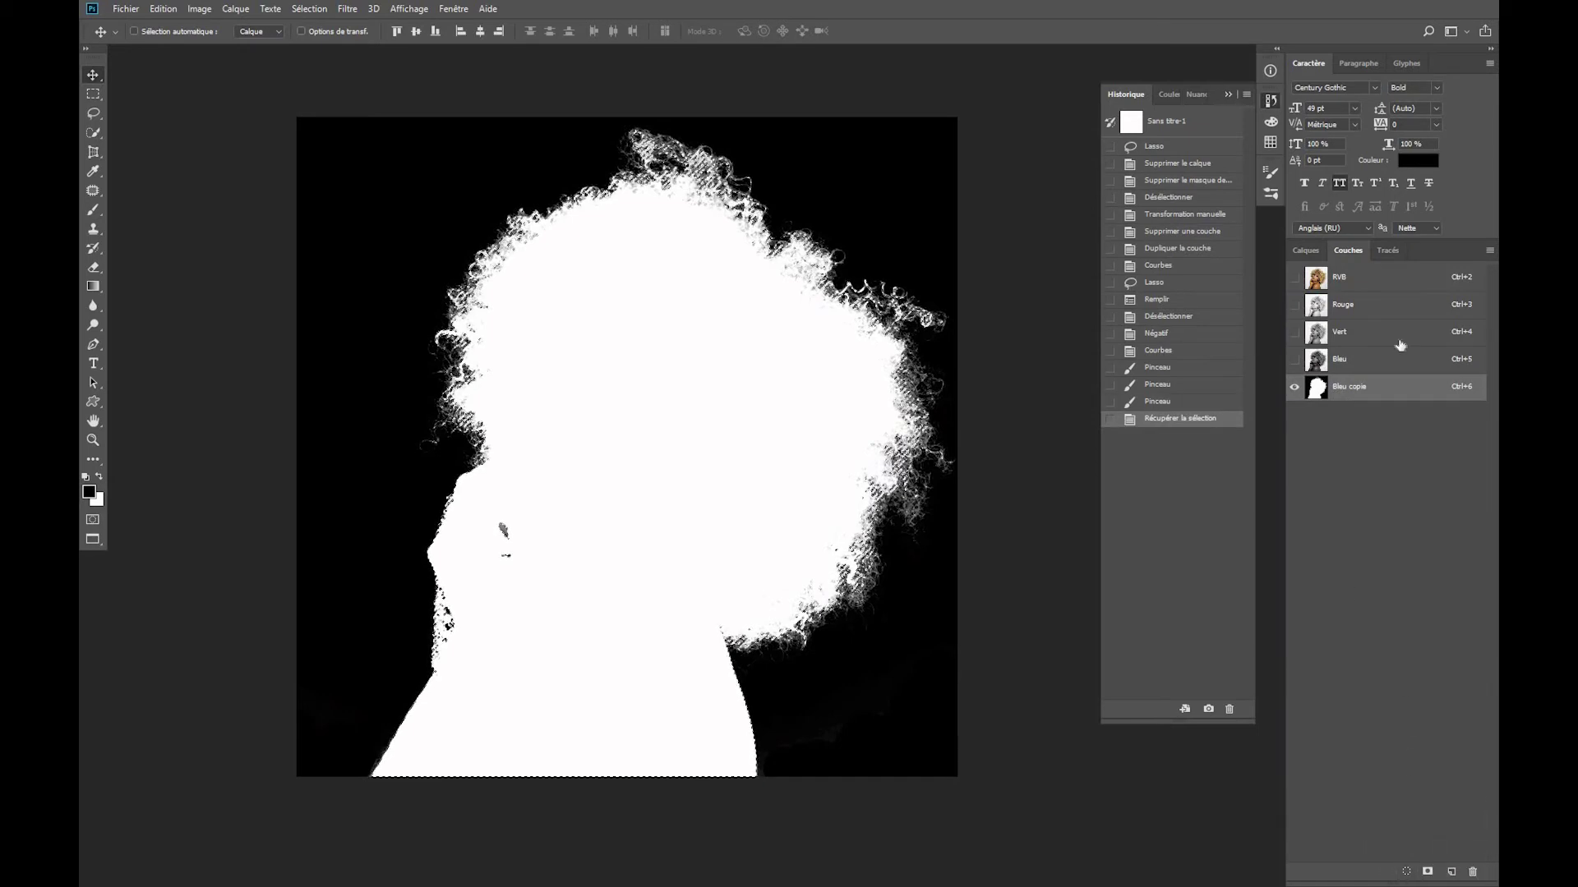
left_click(1362, 280)
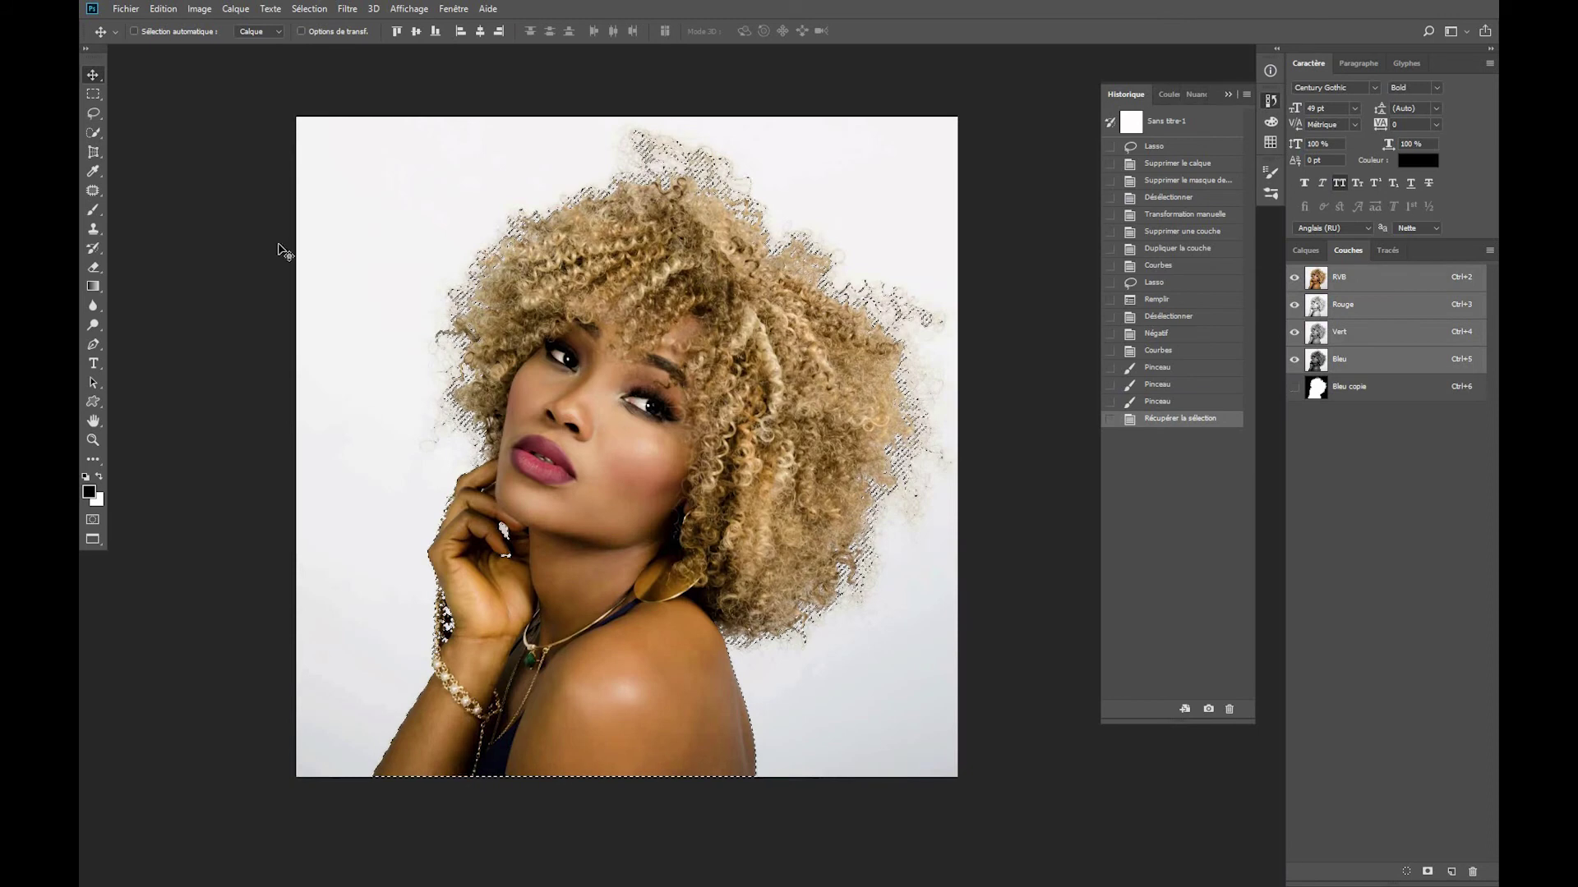
left_click(1306, 251)
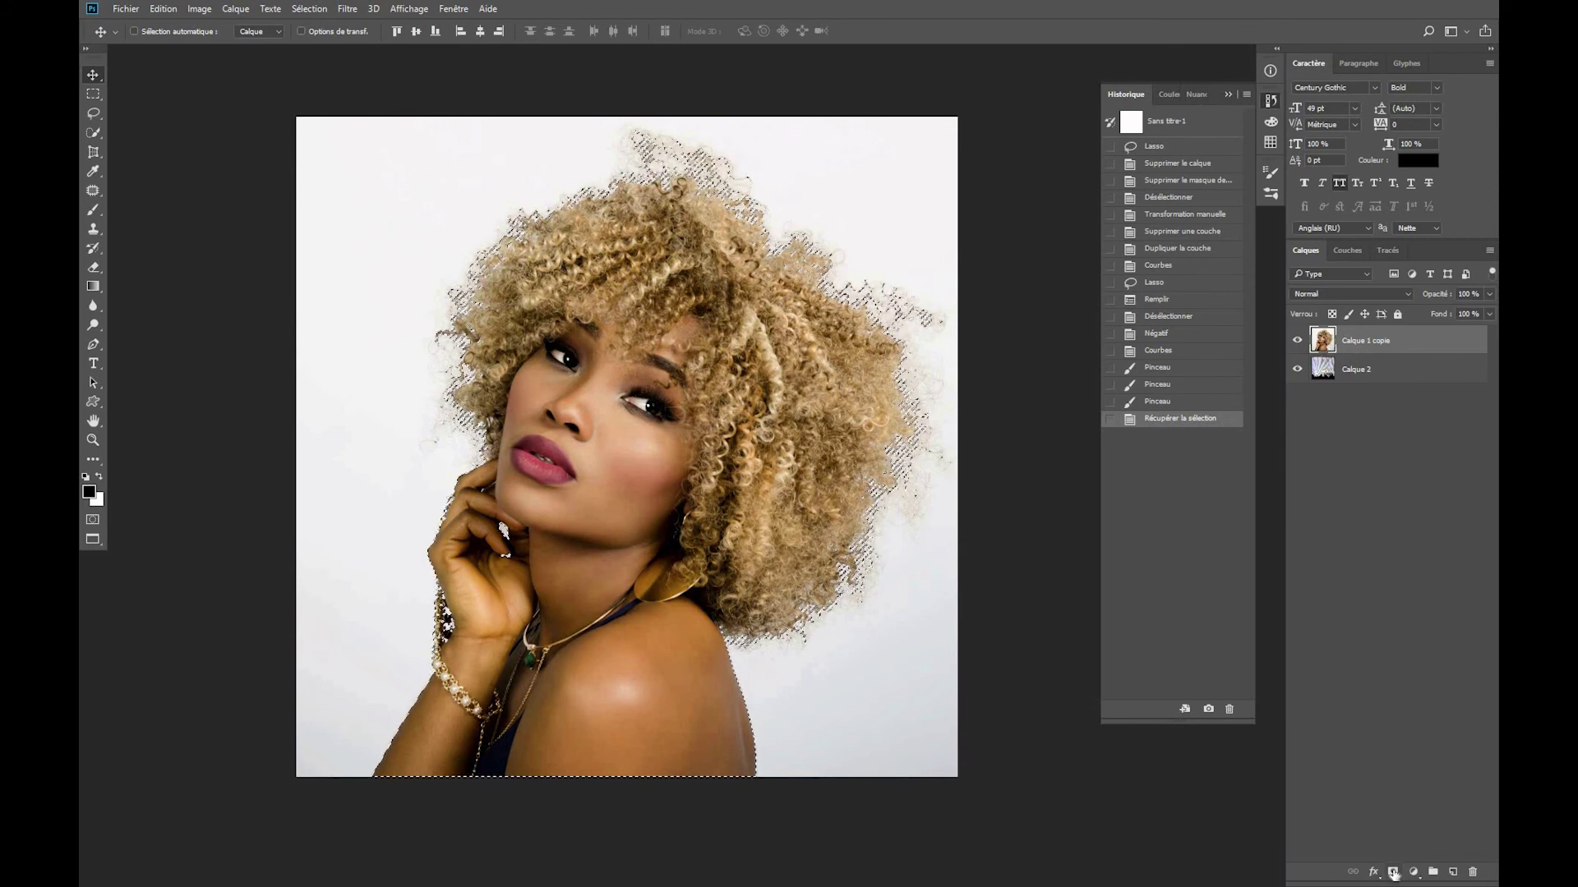
Add a layer mask to Calque 1 copie from the active selection, and check the cut-out against Calque 2.
left_click(1394, 872)
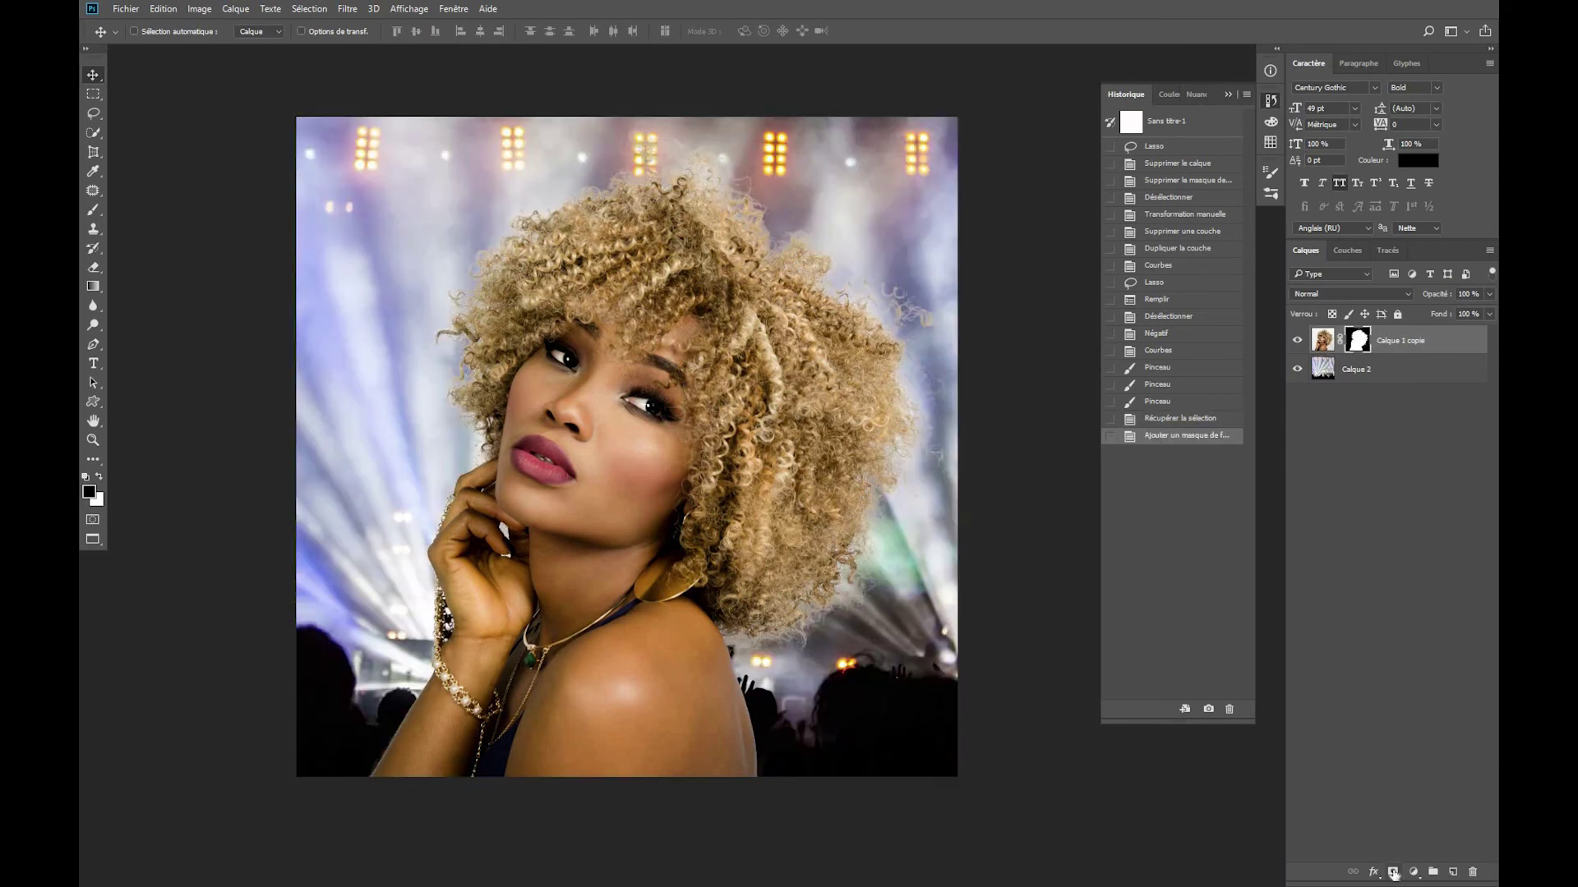
left_click(1297, 369)
left_click(1297, 369)
left_click(1394, 379)
left_click(1378, 391)
Open the Calque 1 copie mask in Sélectionner et masquer and set Contour progressif to 0,5 px and Décalage du contour to -22 %.
left_click(1349, 344)
left_click(306, 9)
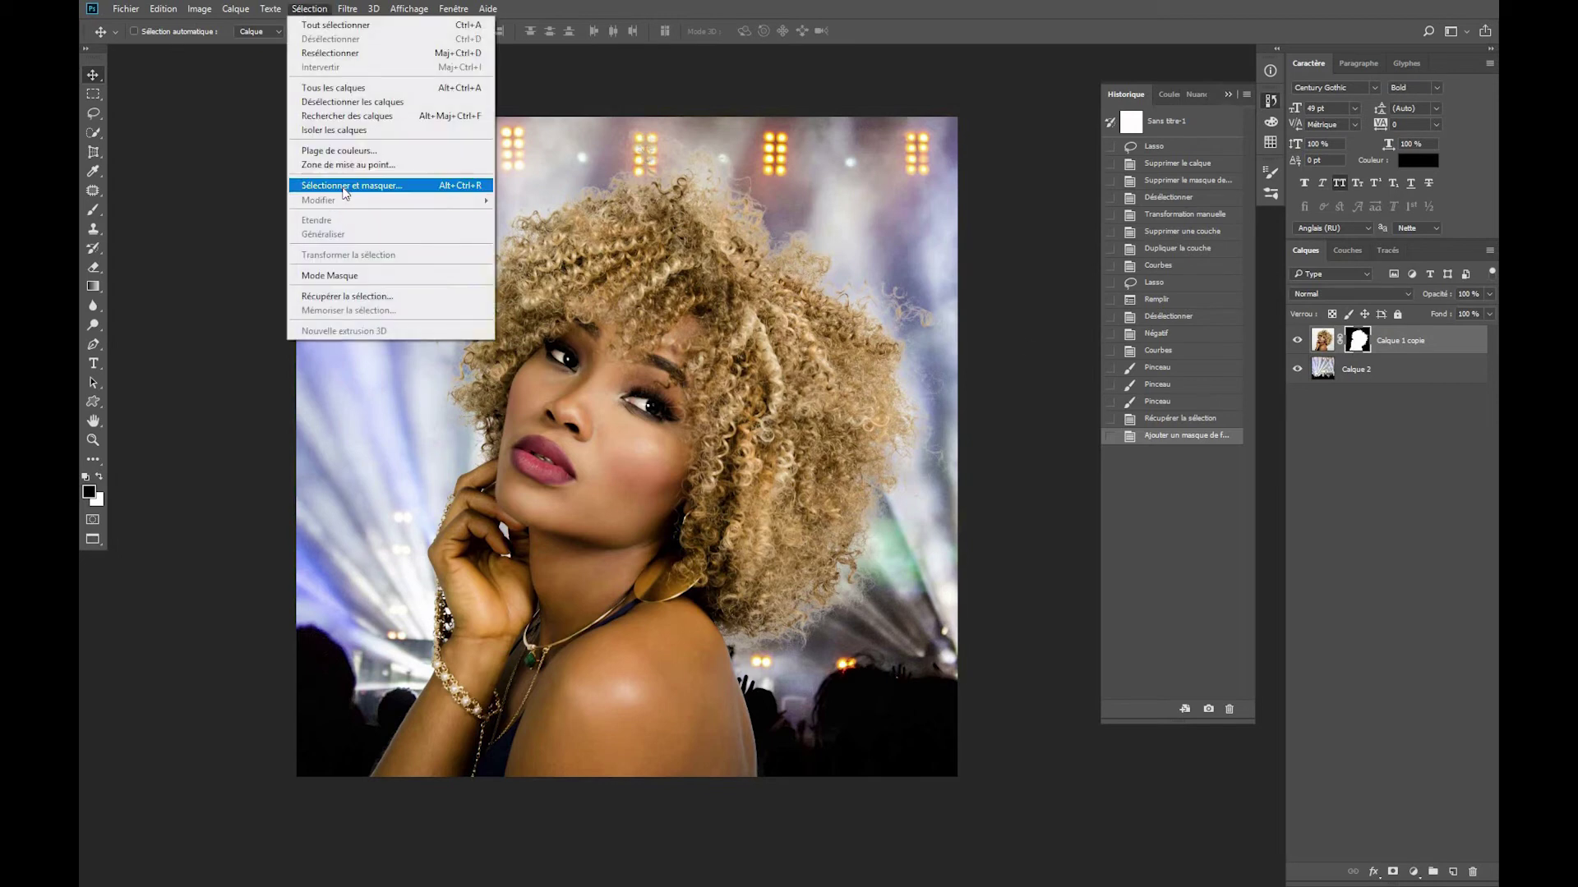
left_click(345, 186)
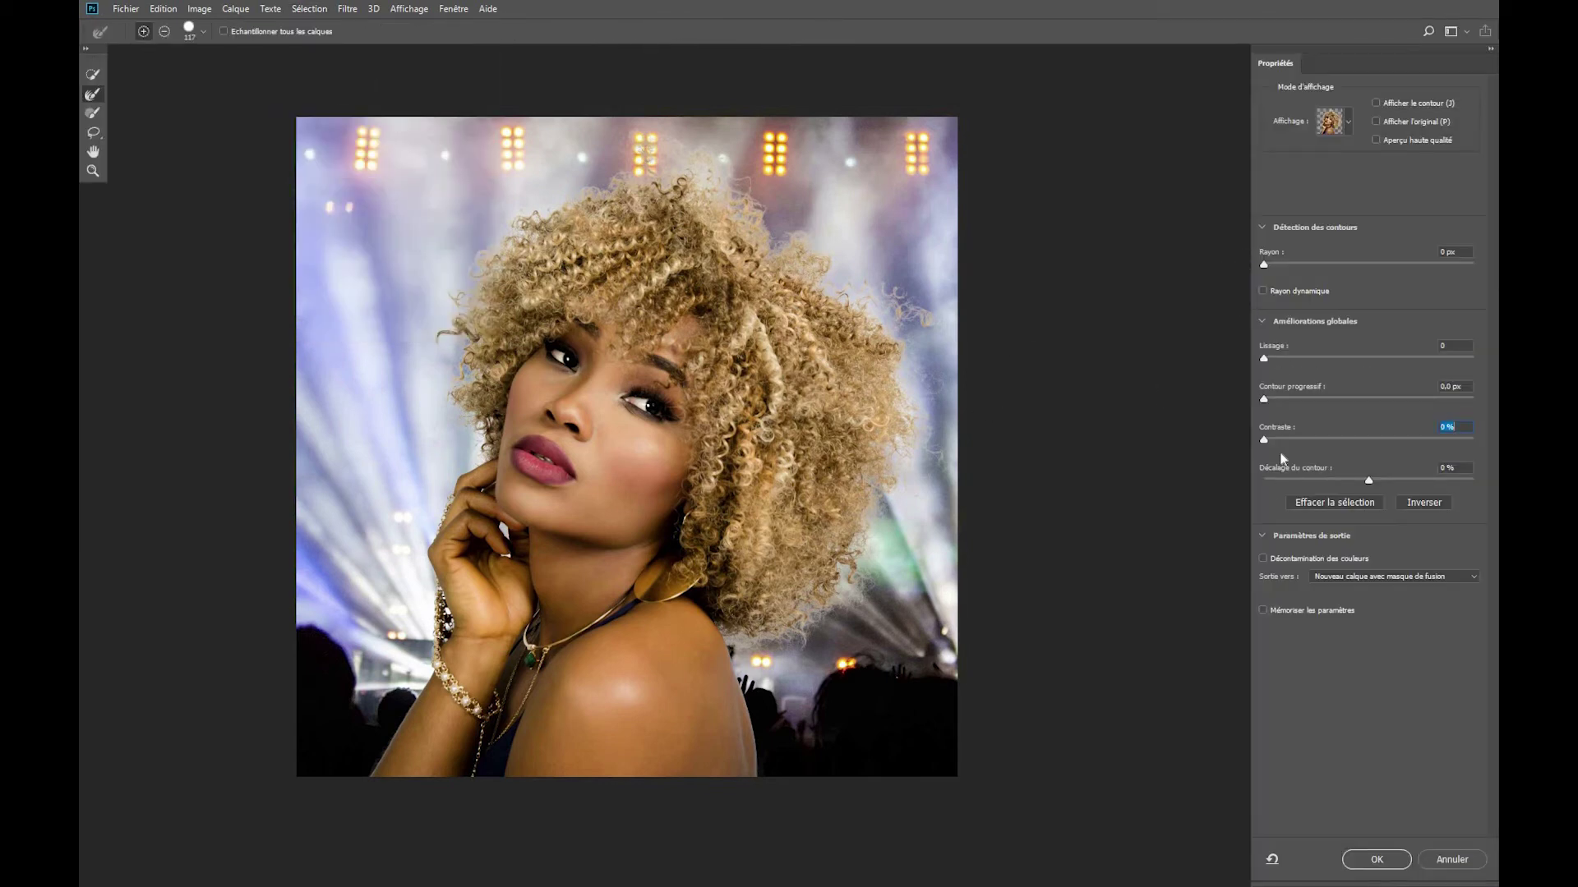
left_click(1270, 397)
left_click(1353, 480)
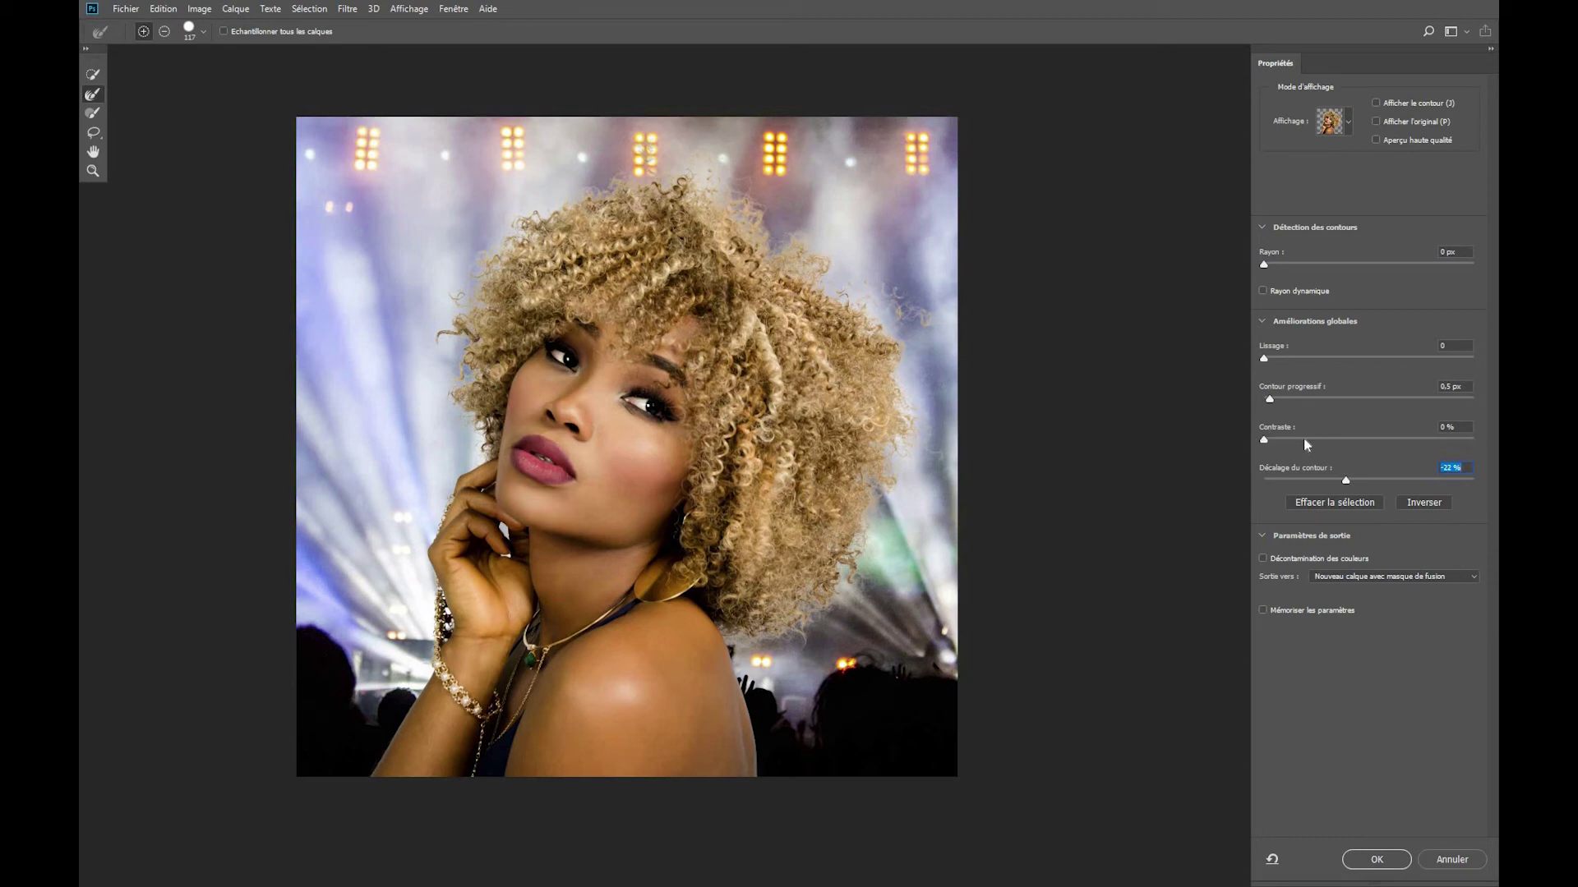
Set Contraste to 10 %, raise Lissage slightly, and output the result as a new layer with a layer mask.
left_click(1280, 439)
left_click(1291, 440)
left_click(1283, 441)
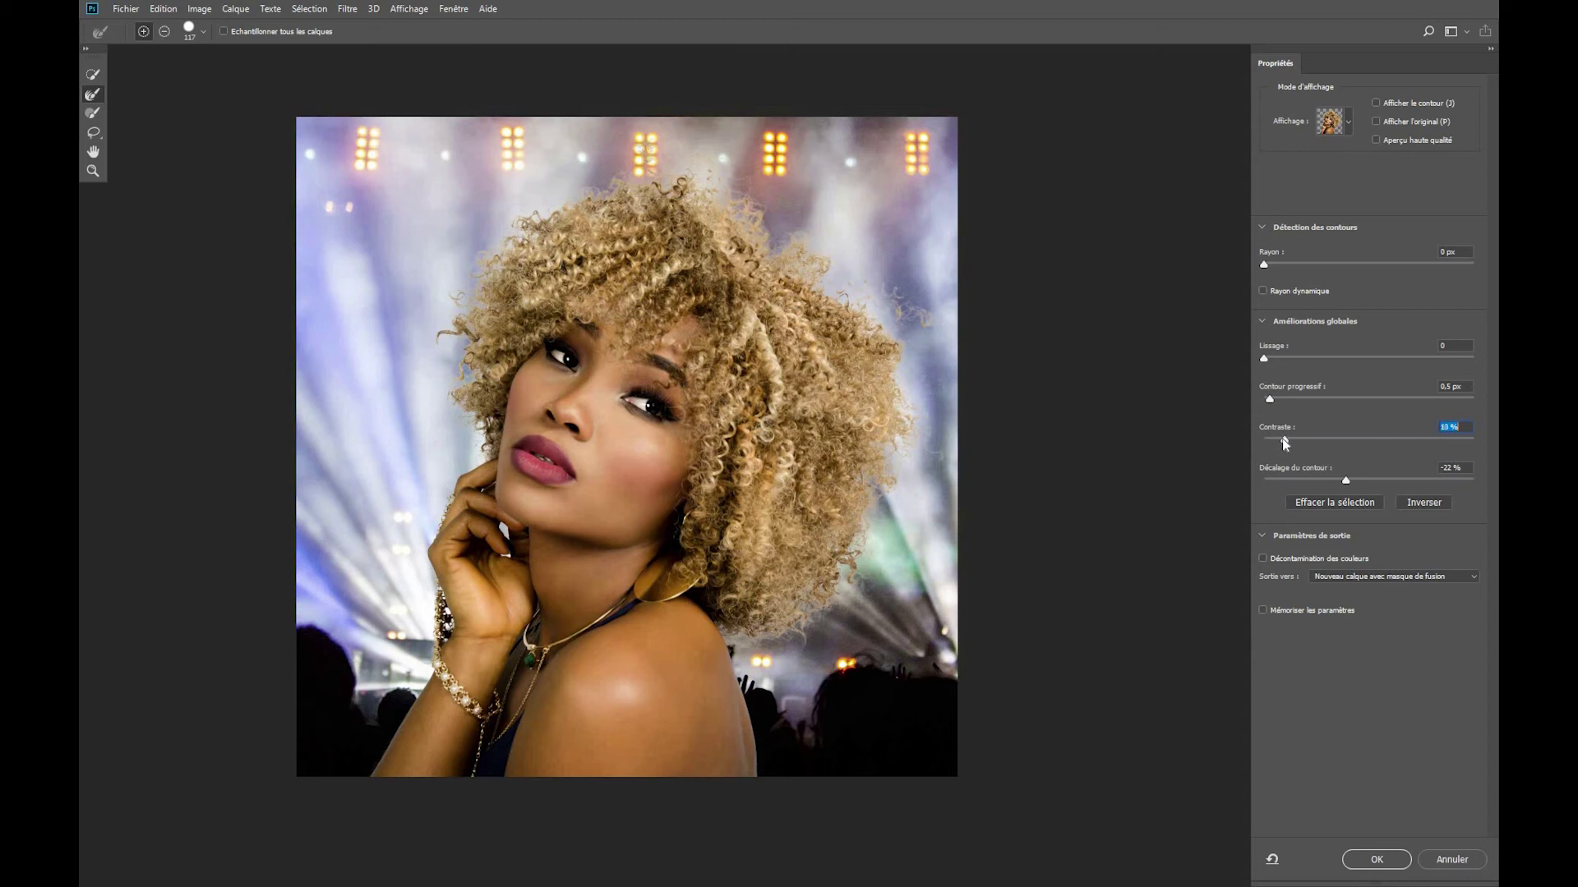
left_click(1270, 359)
left_click(1390, 861)
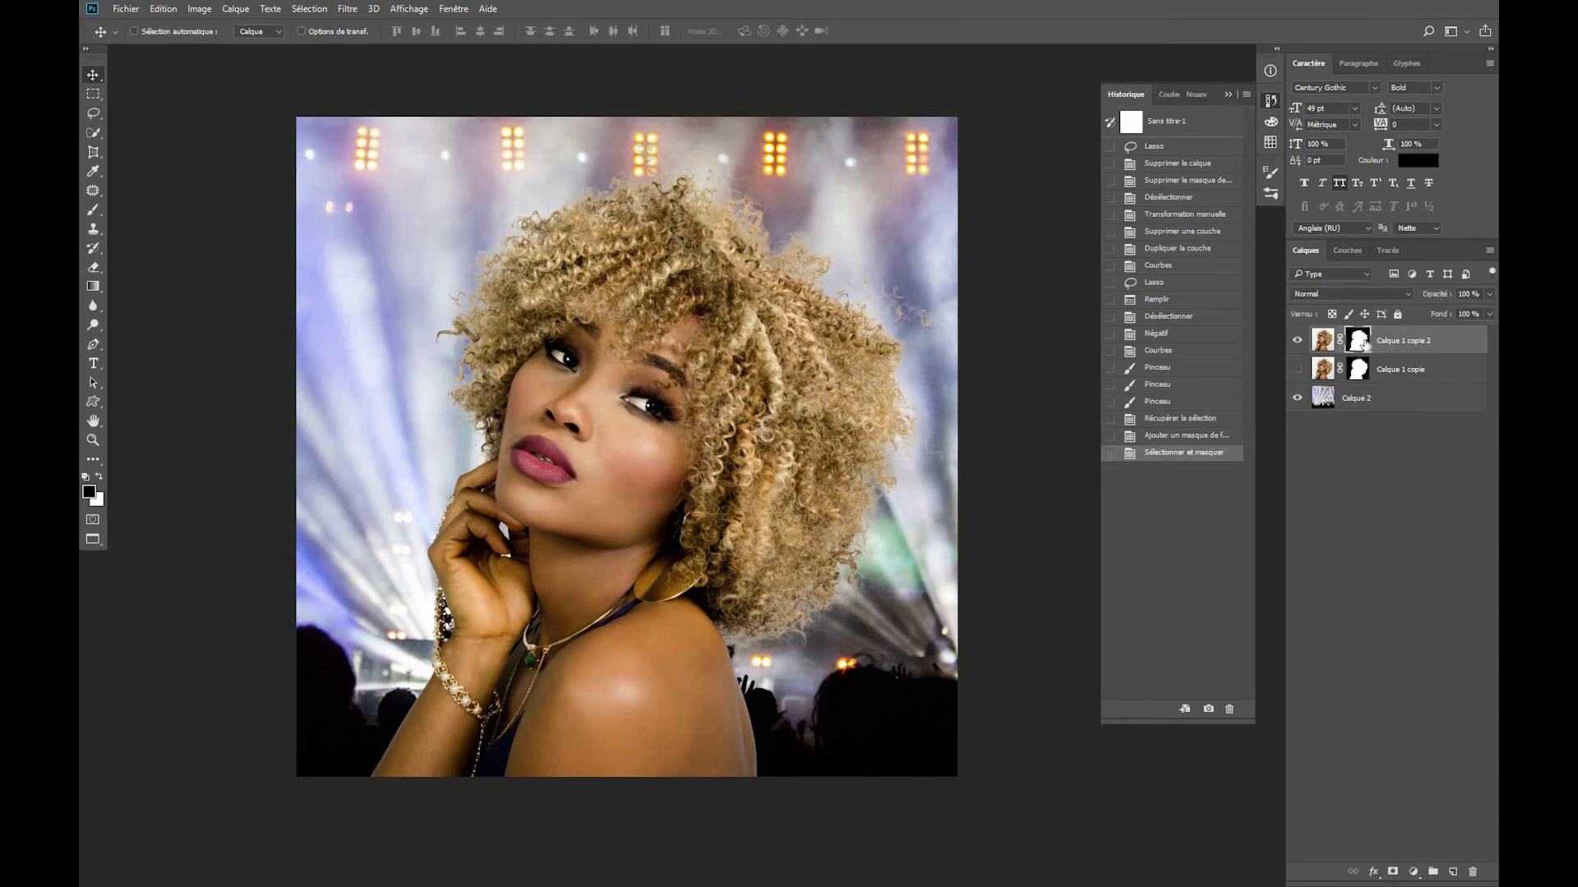
Inspect the Calque 1 copie 2 mask as a red overlay and alone in black and white, then hide it again.
left_click(1348, 250)
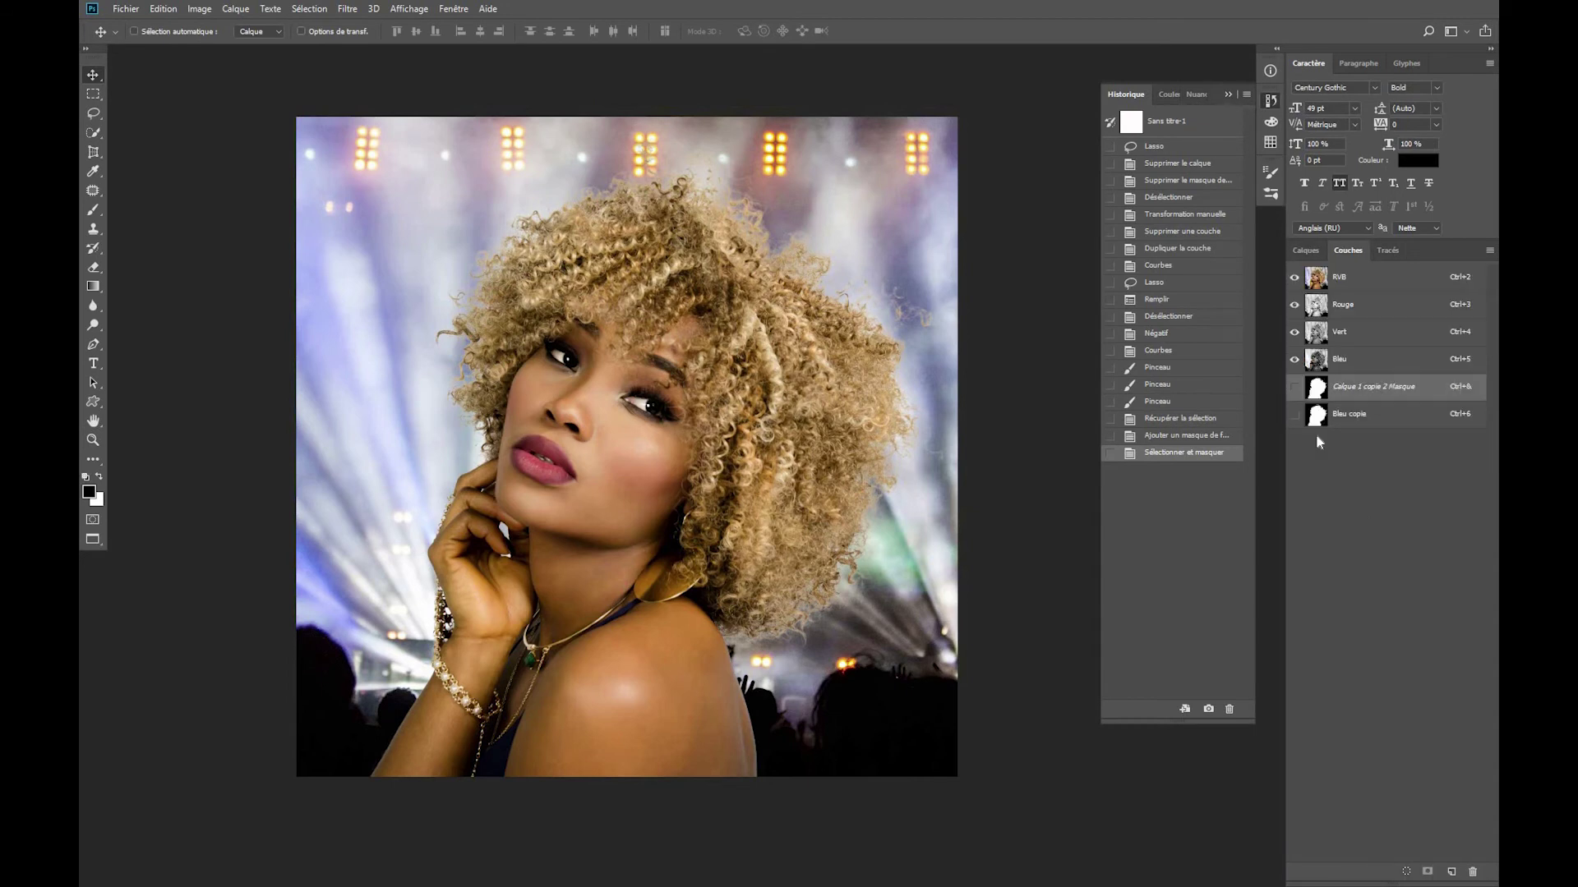
left_click(1294, 387)
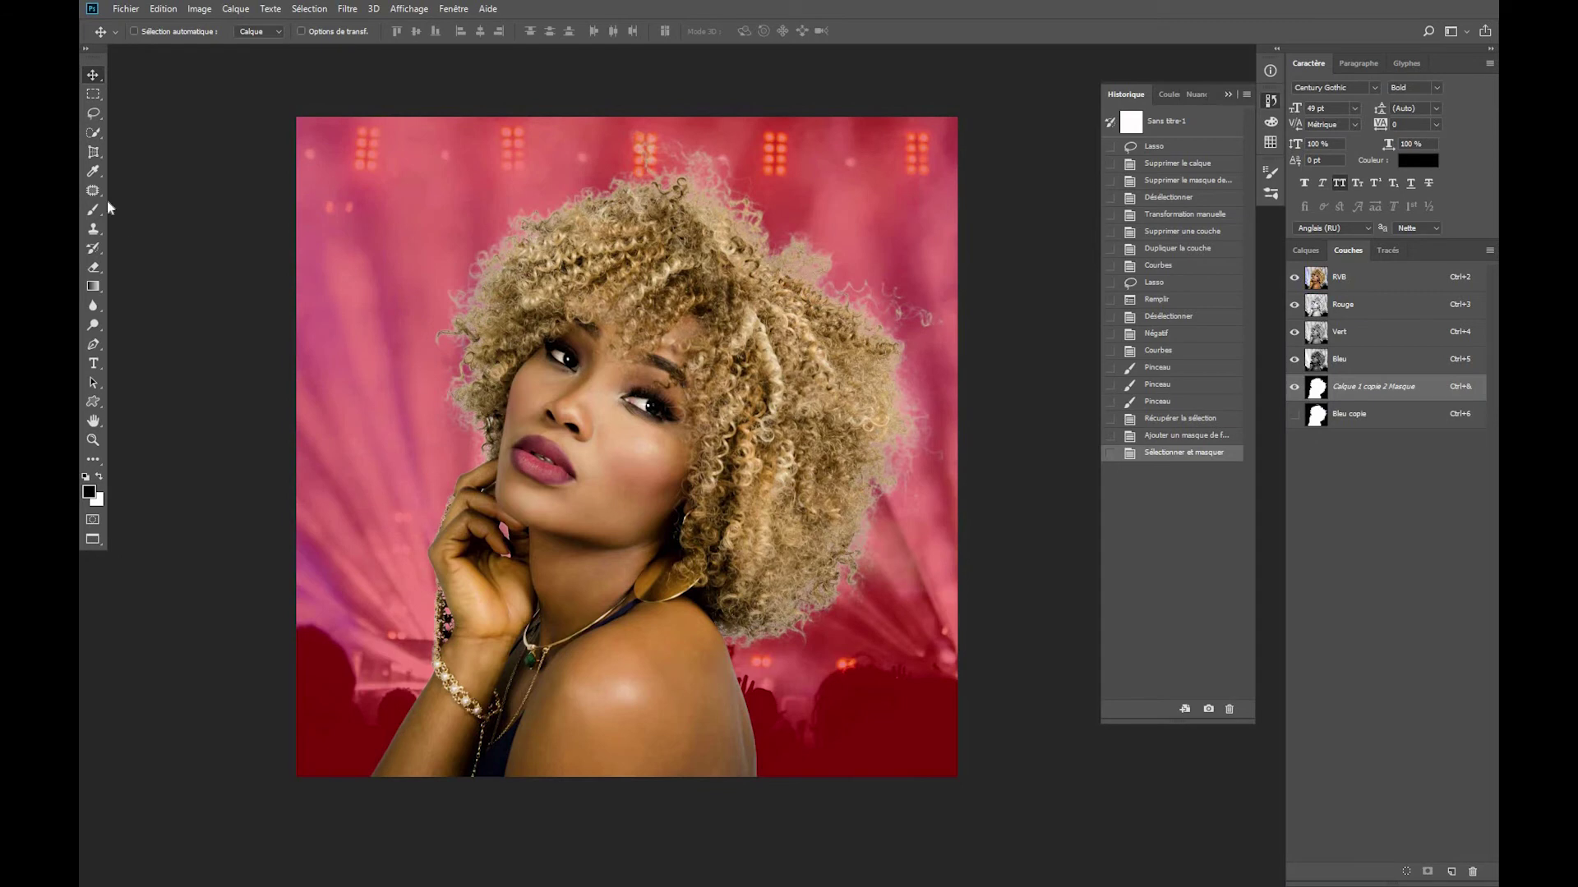
left_click(1294, 276)
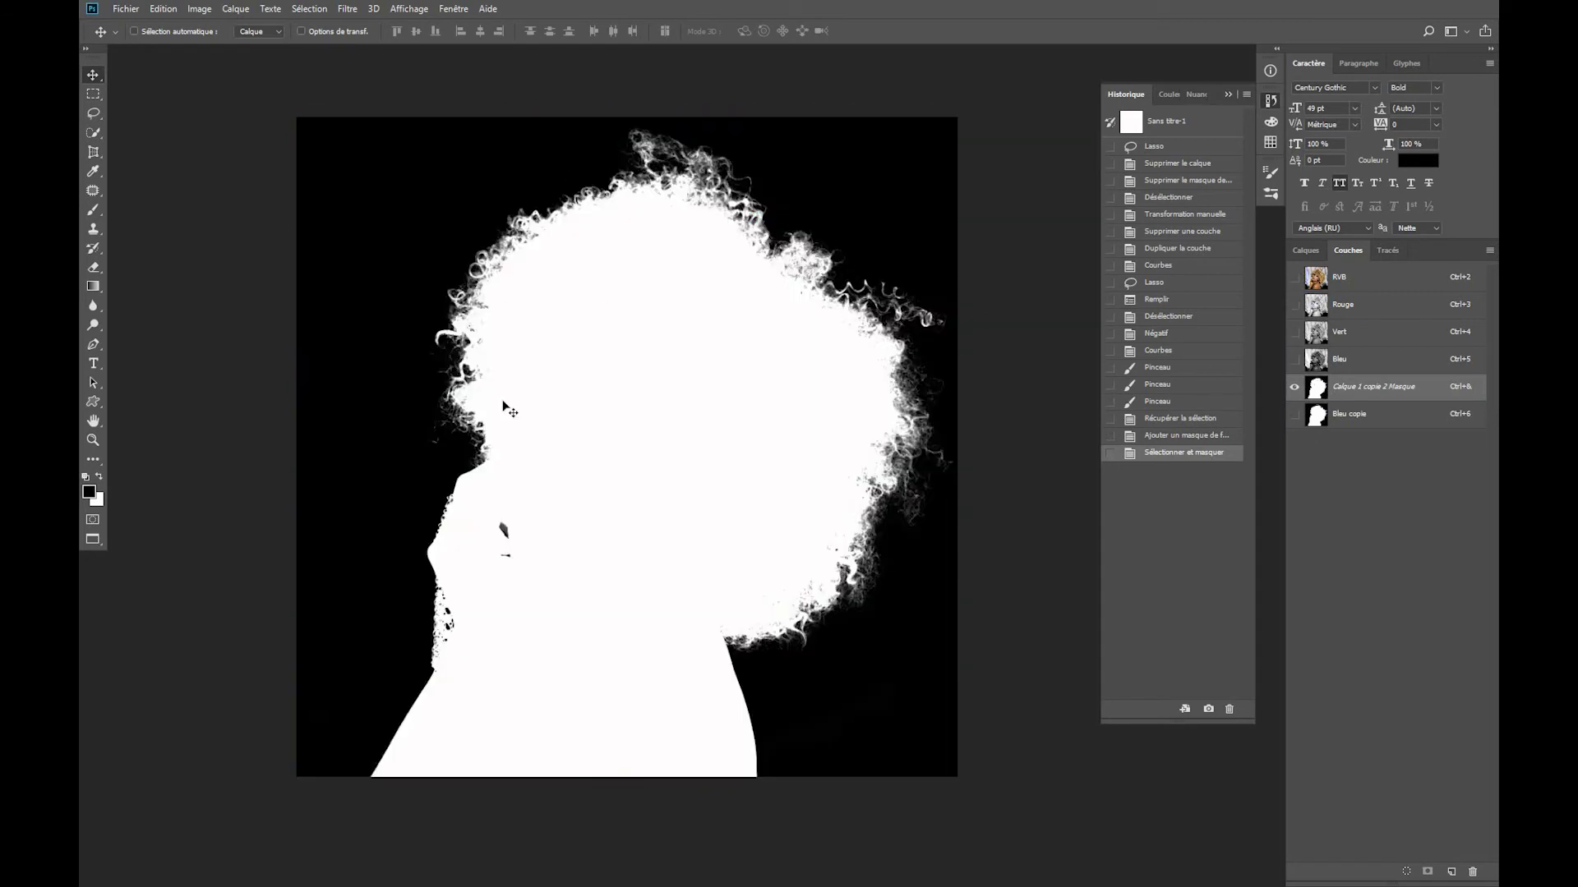
left_click(1295, 278)
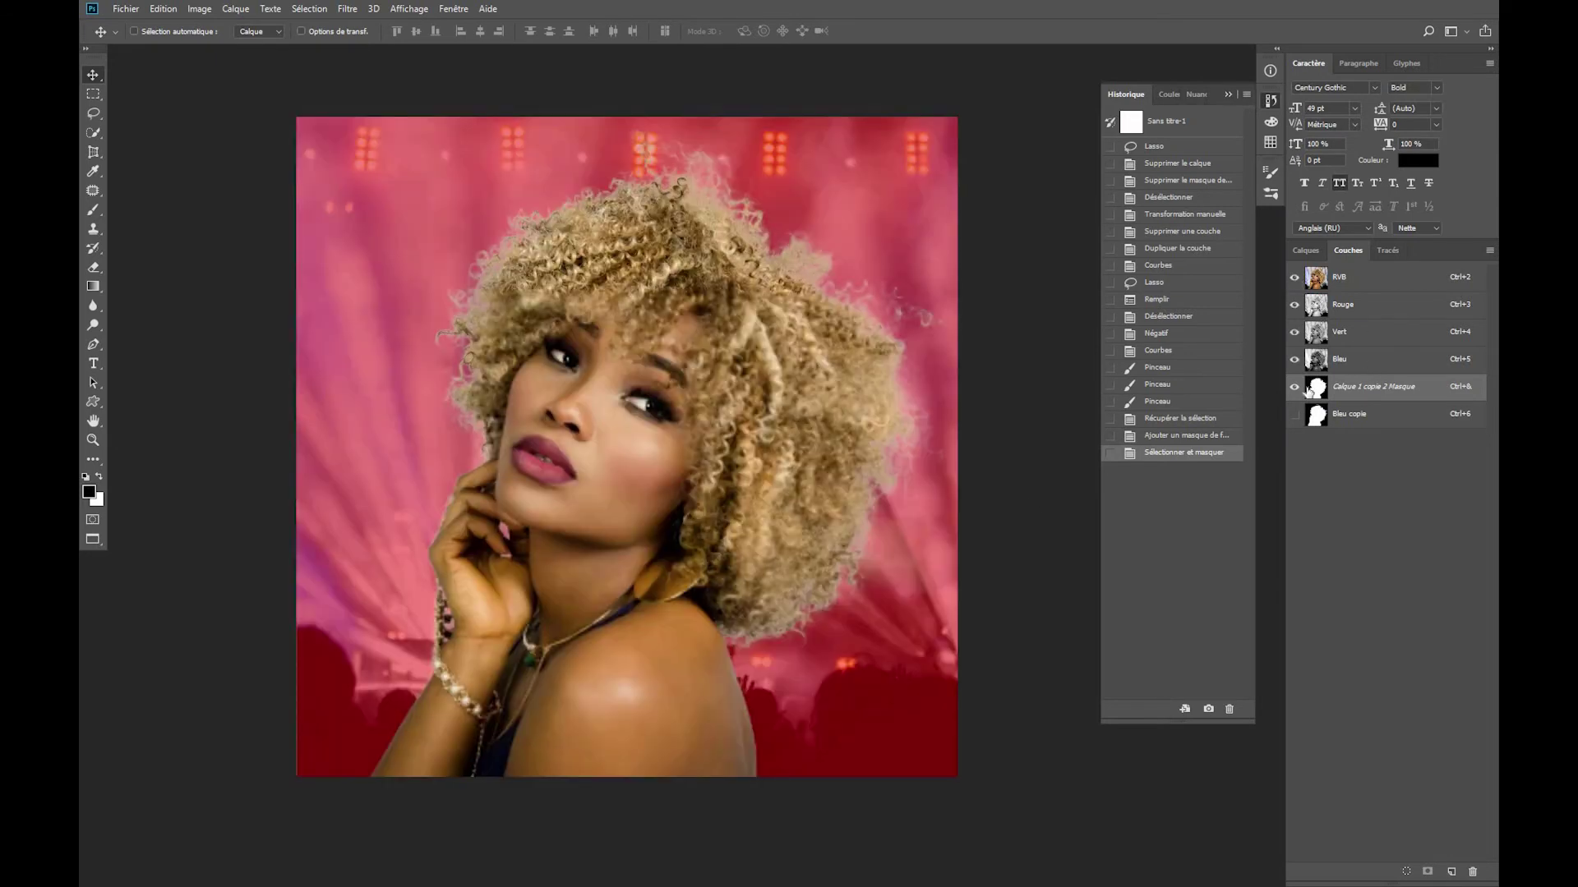
left_click(1295, 389)
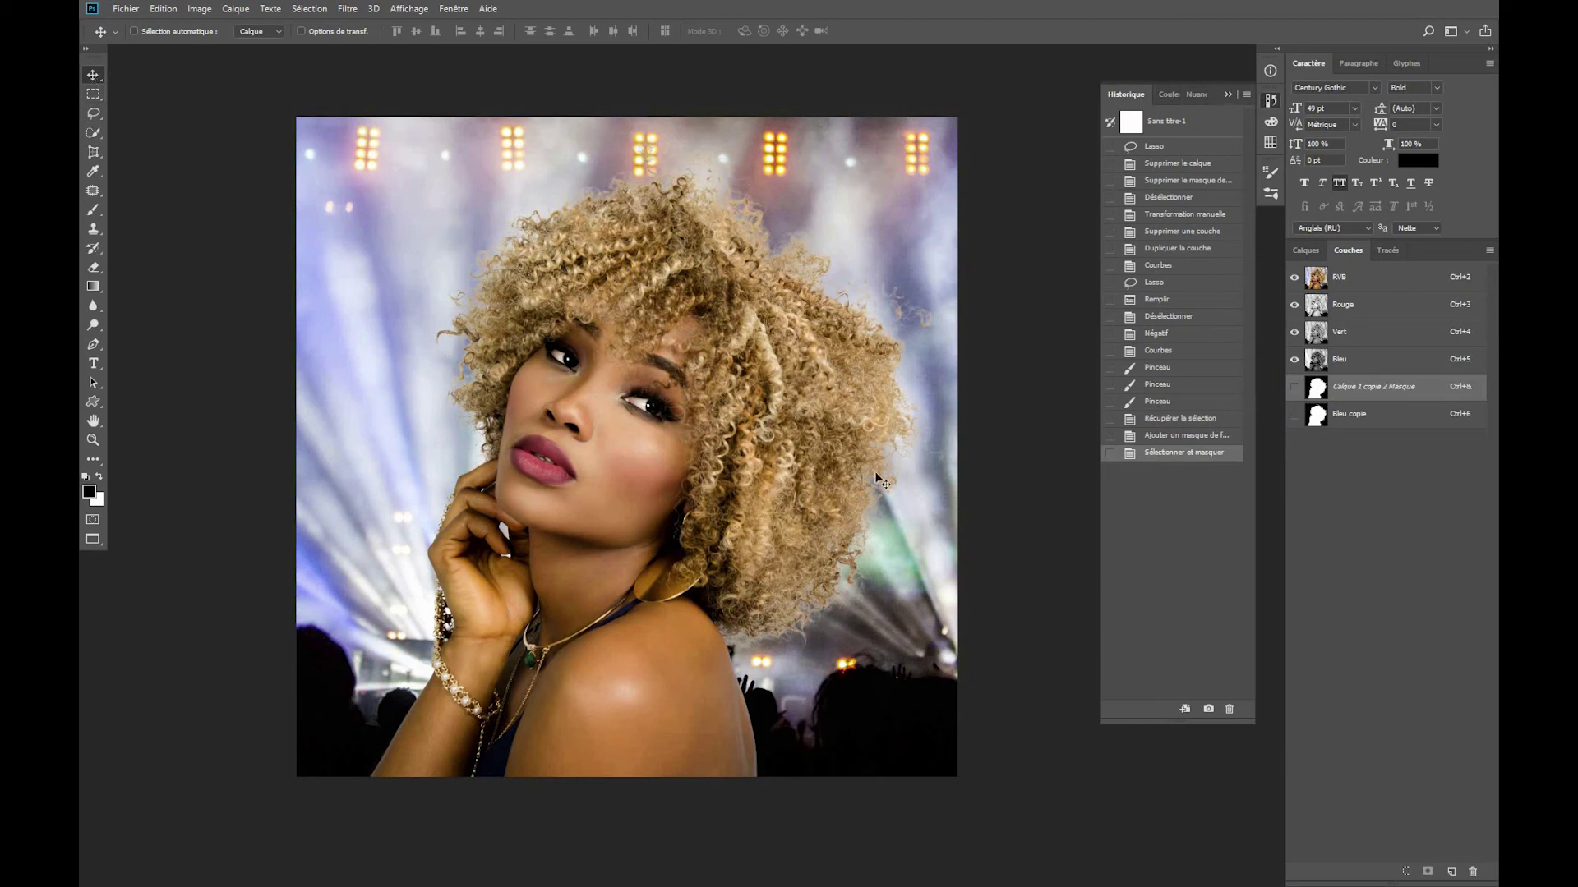
Create a history snapshot of the entire document named "detourage par couche".
left_click(1245, 96)
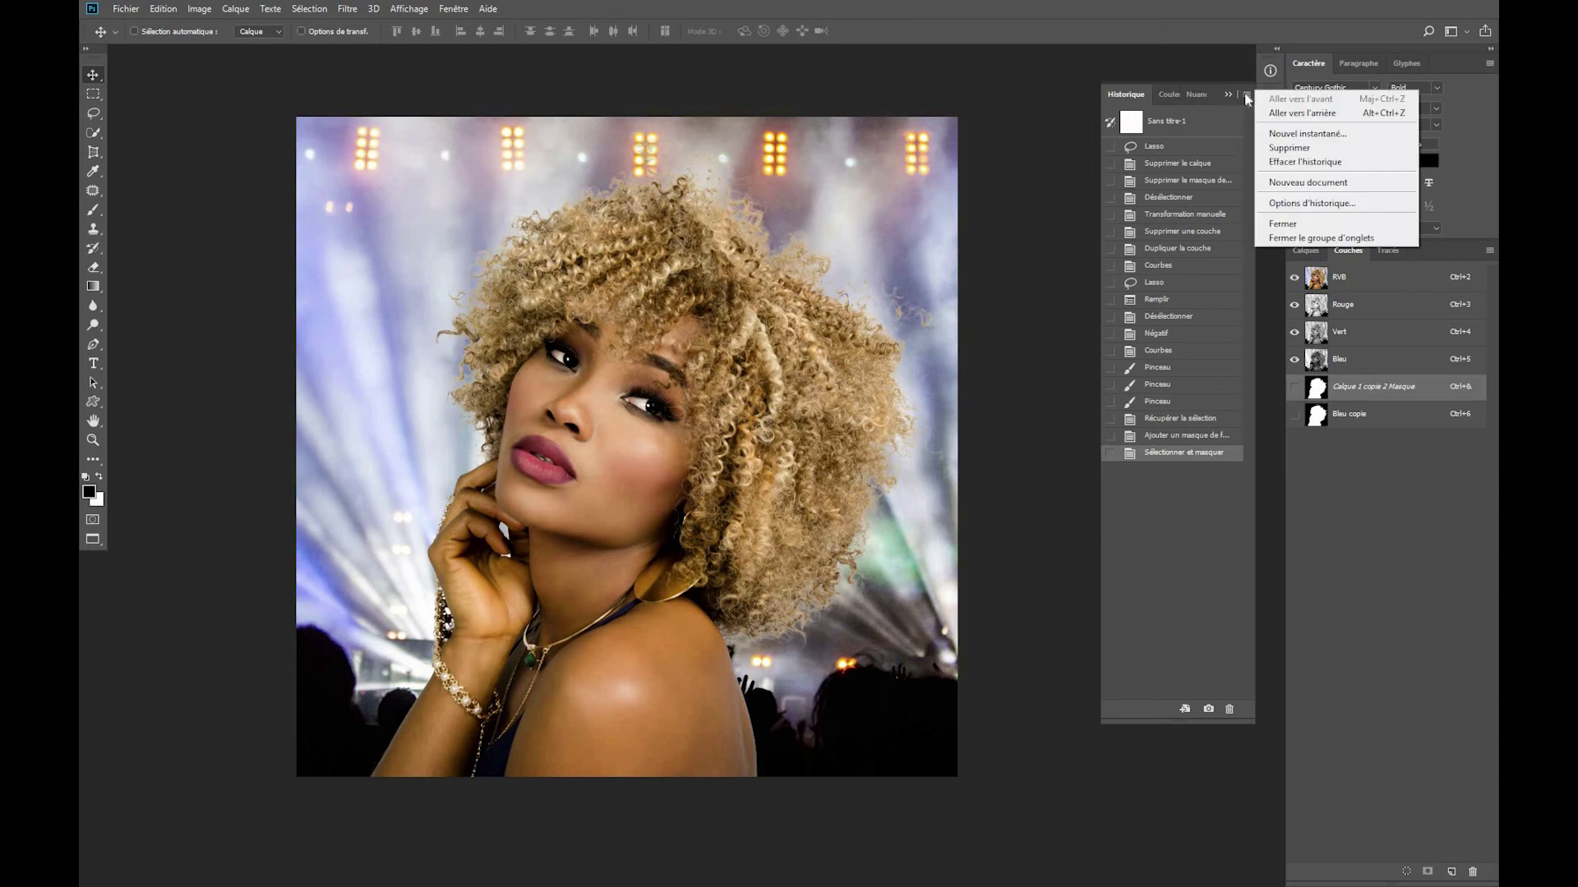
left_click(1285, 136)
type("de")
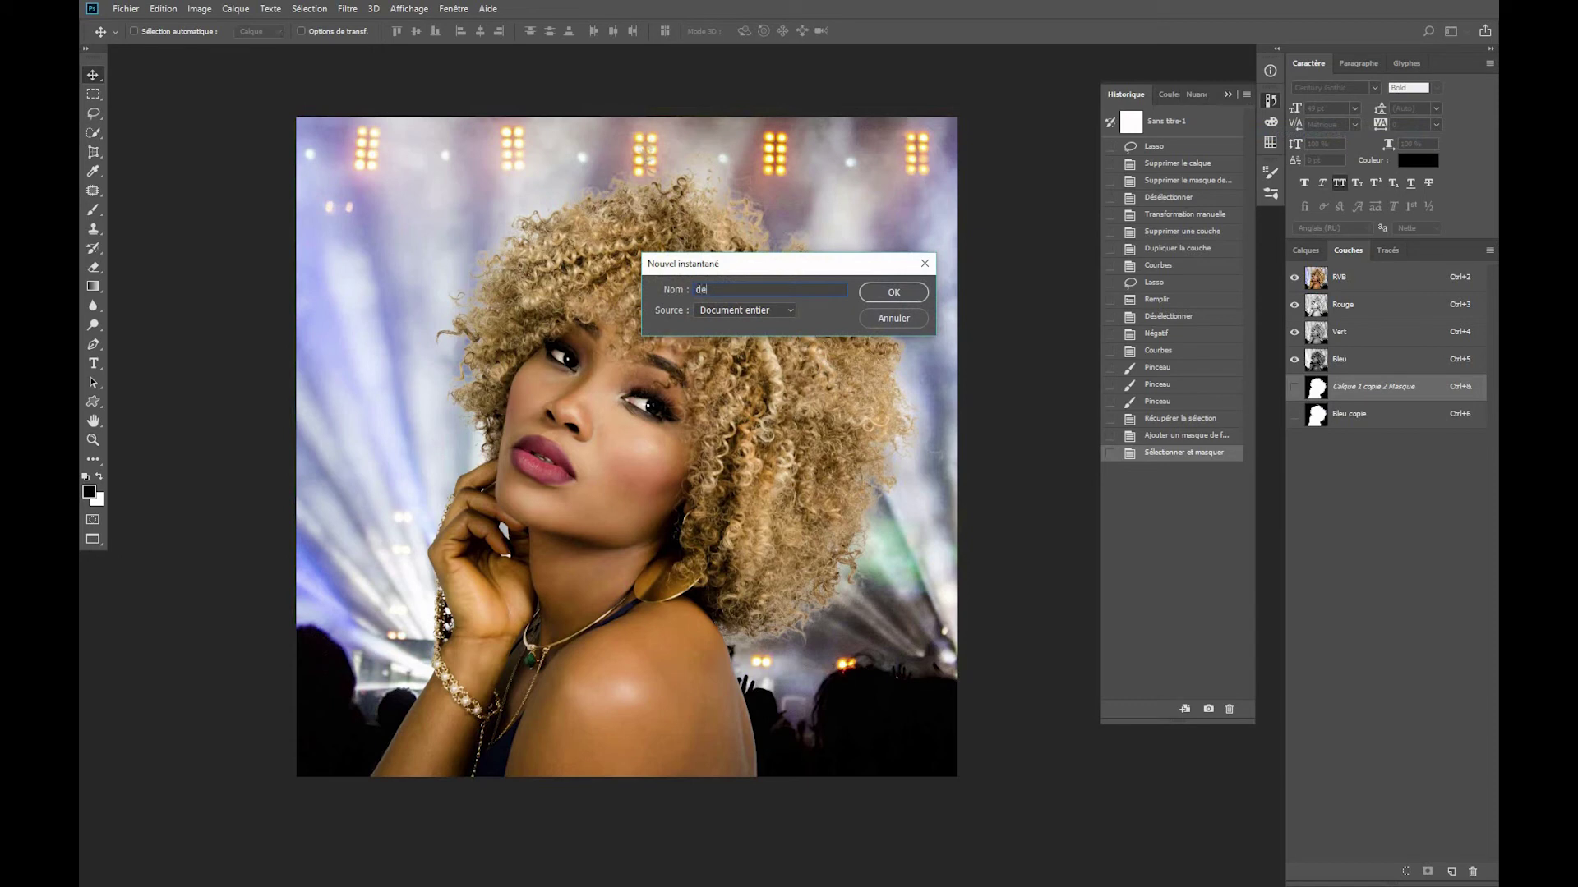
type("tourage par couche")
key("Return")
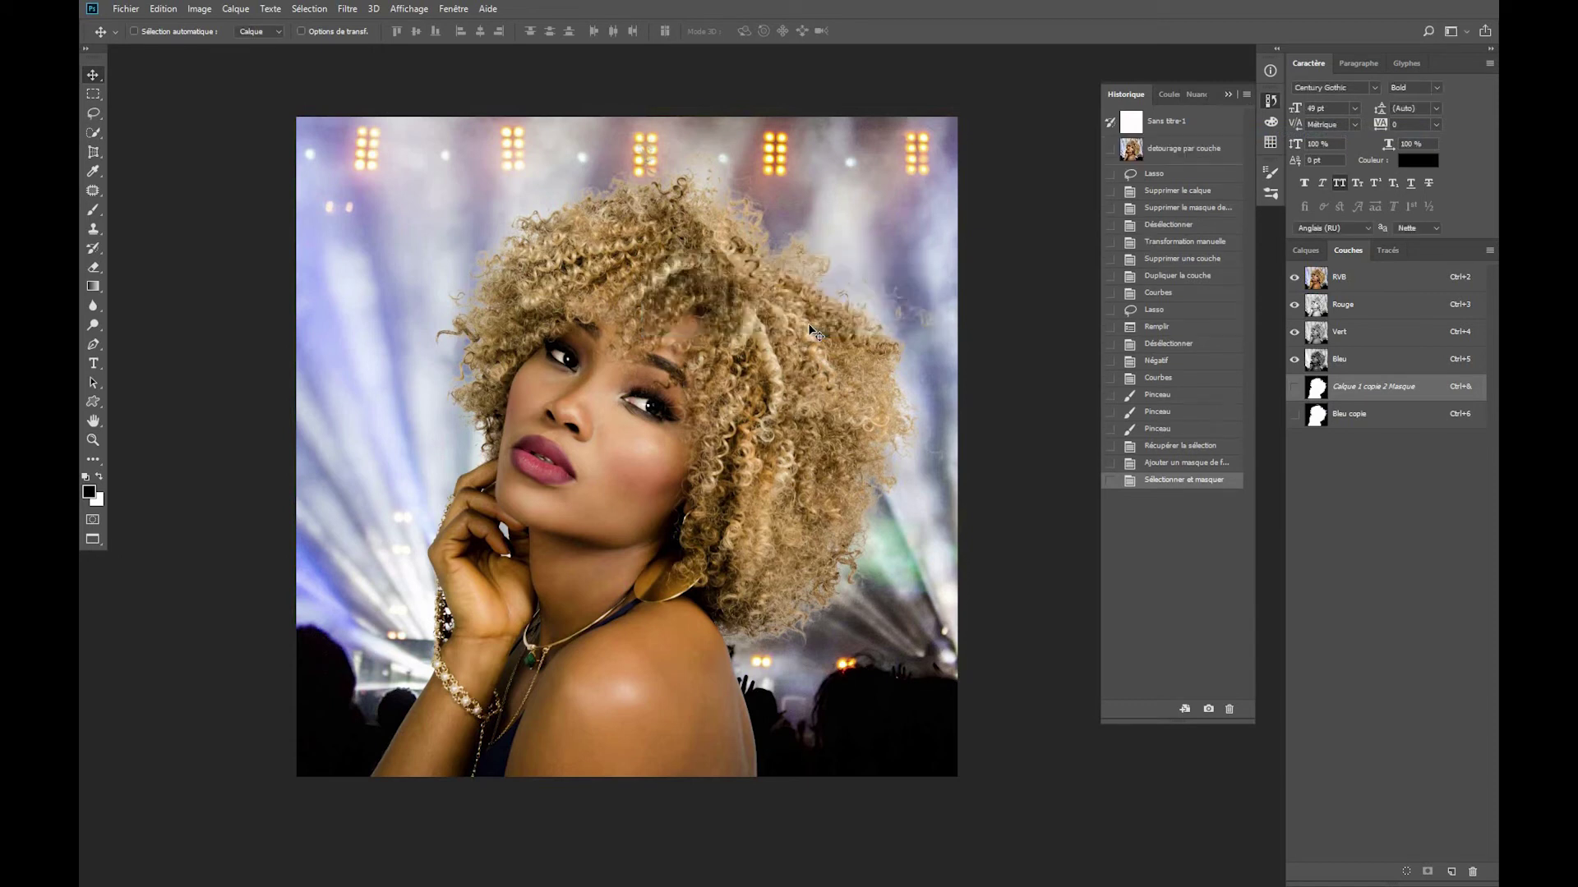
Revert the document to the Lasso history state with nothing selected, and delete the Bleu copie channel.
left_click(1163, 175)
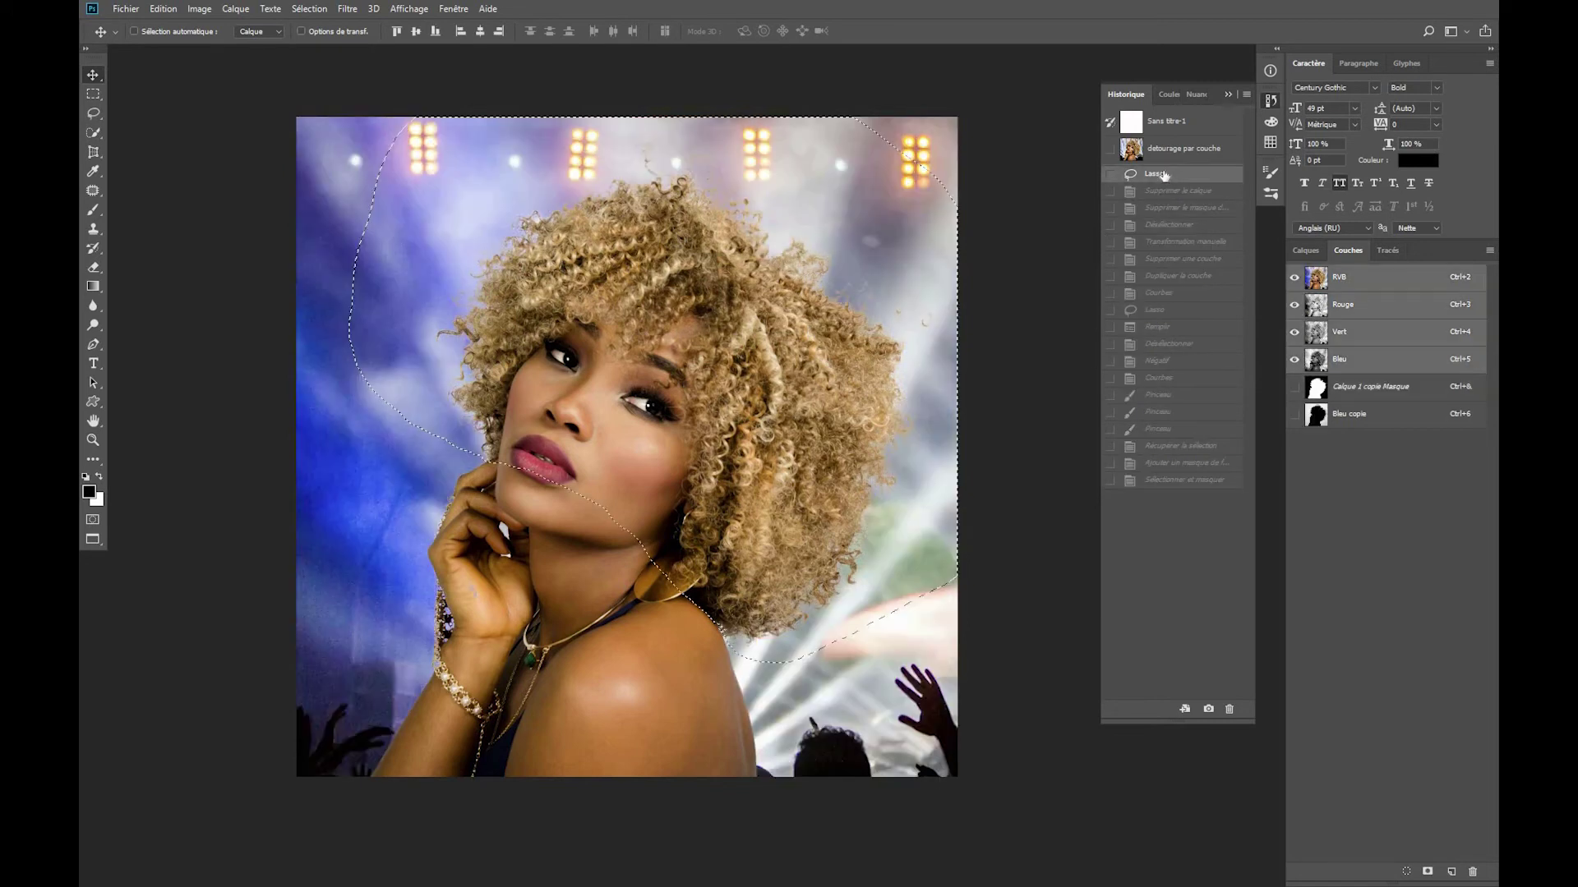
key("ctrl+d")
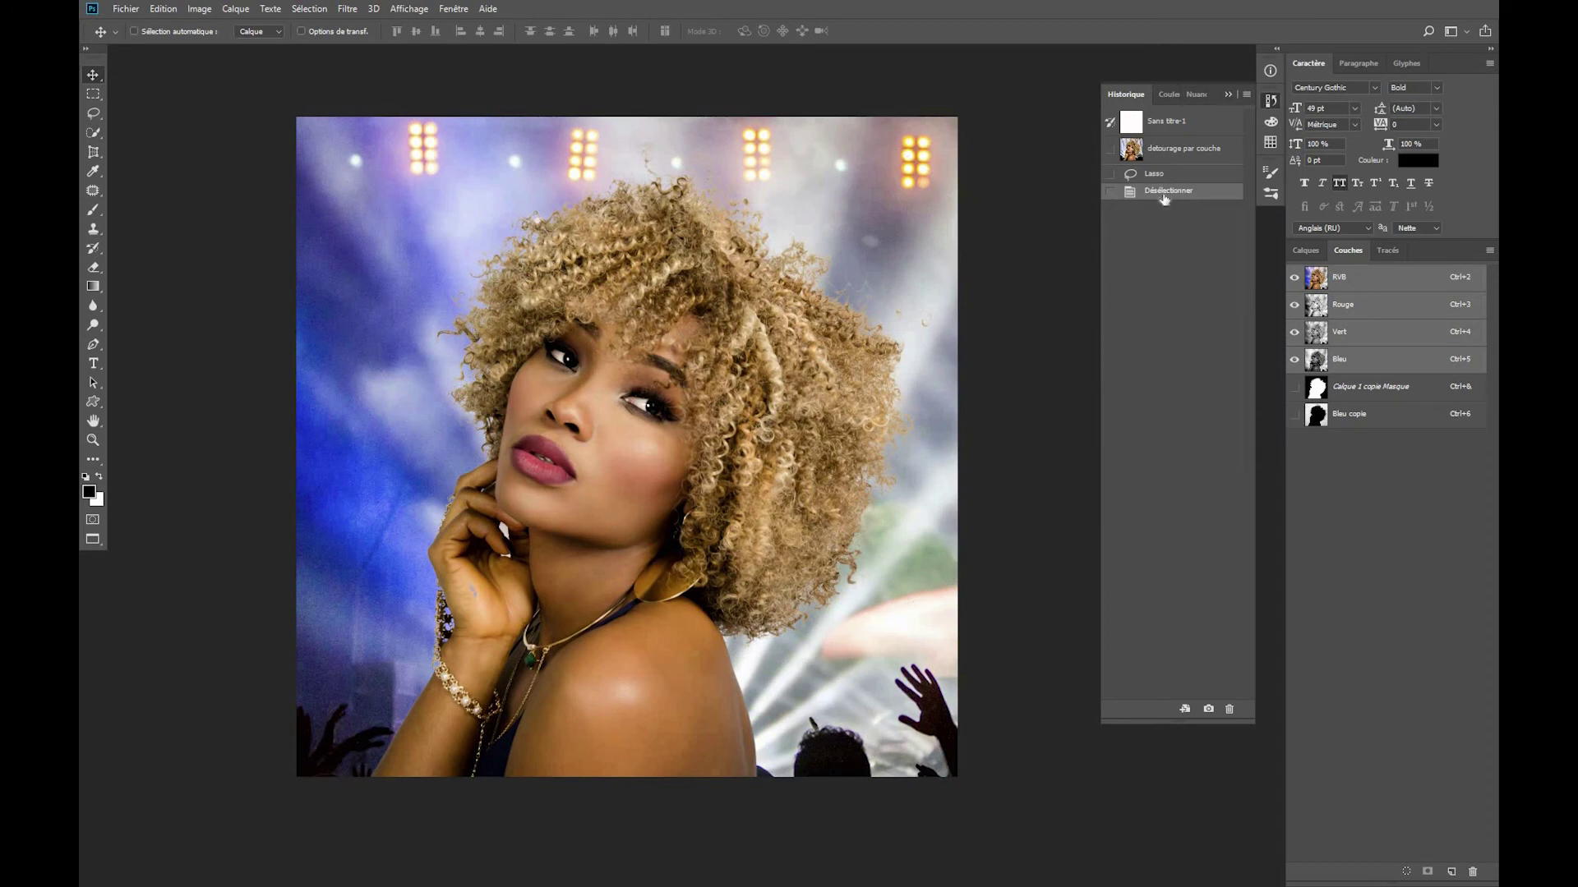
left_click_drag(1363, 418, 1476, 876)
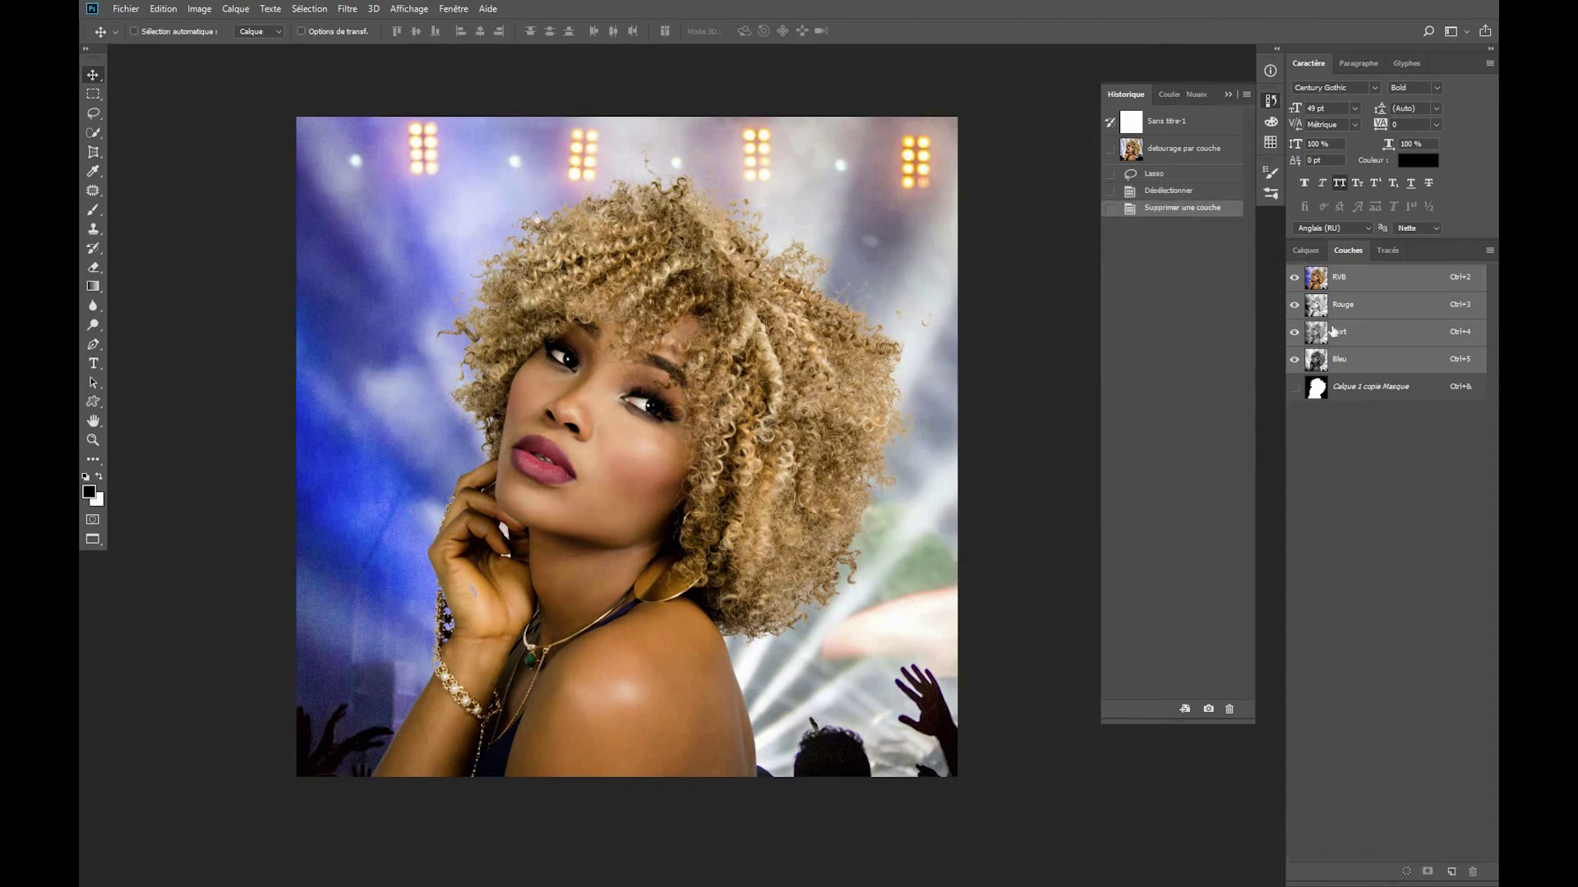
Delete the Calque 1 copie layer mask and the surplus layer directly above Calque 2.
left_click_drag(1362, 399, 1467, 874)
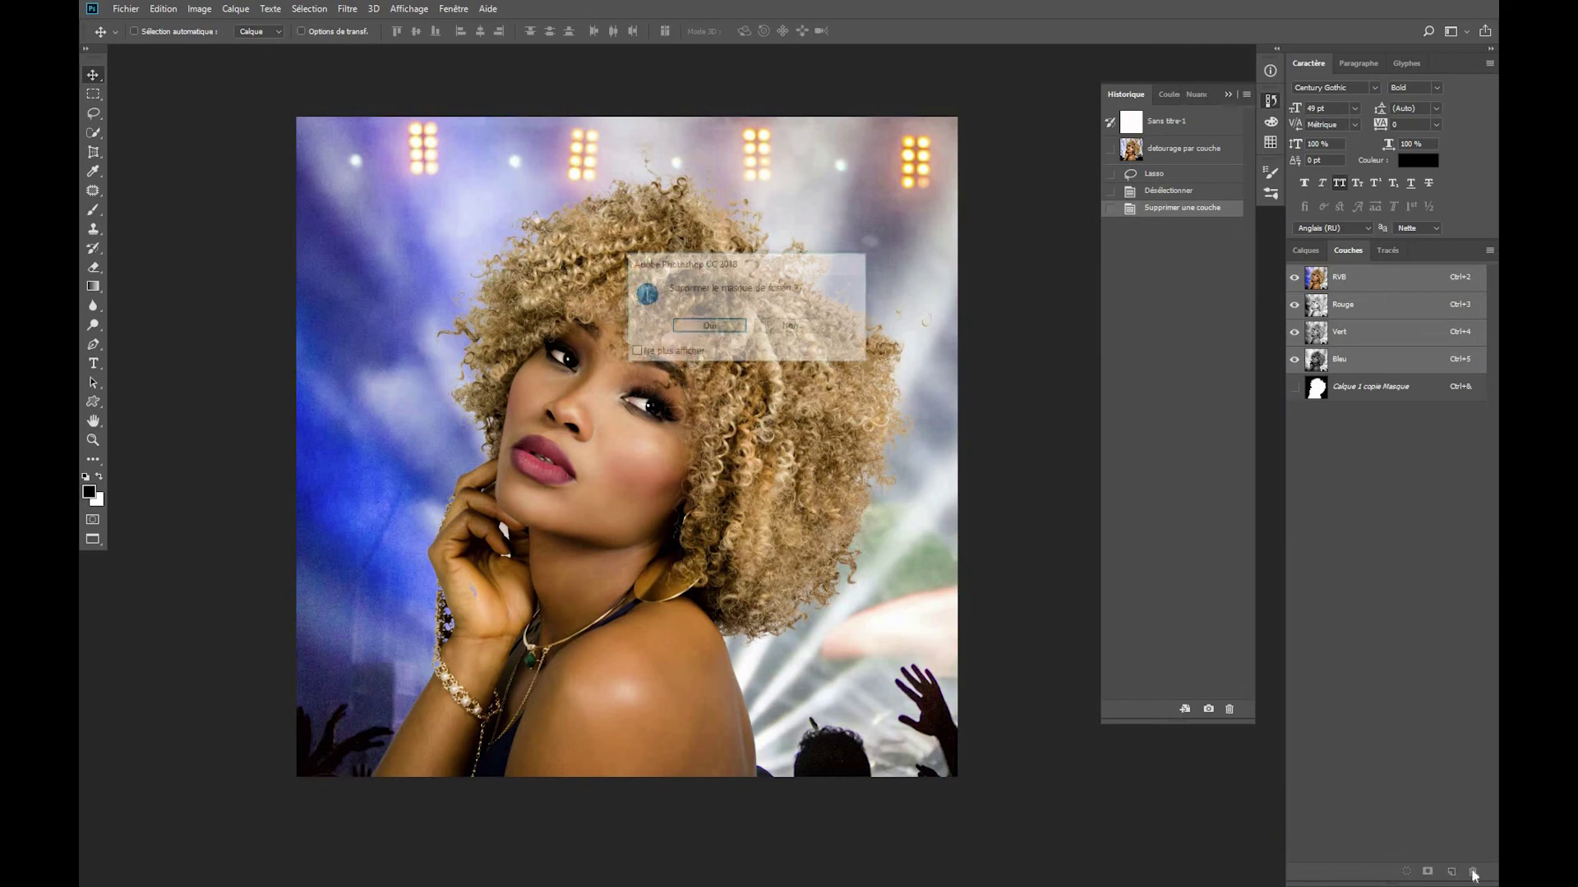
left_click(722, 327)
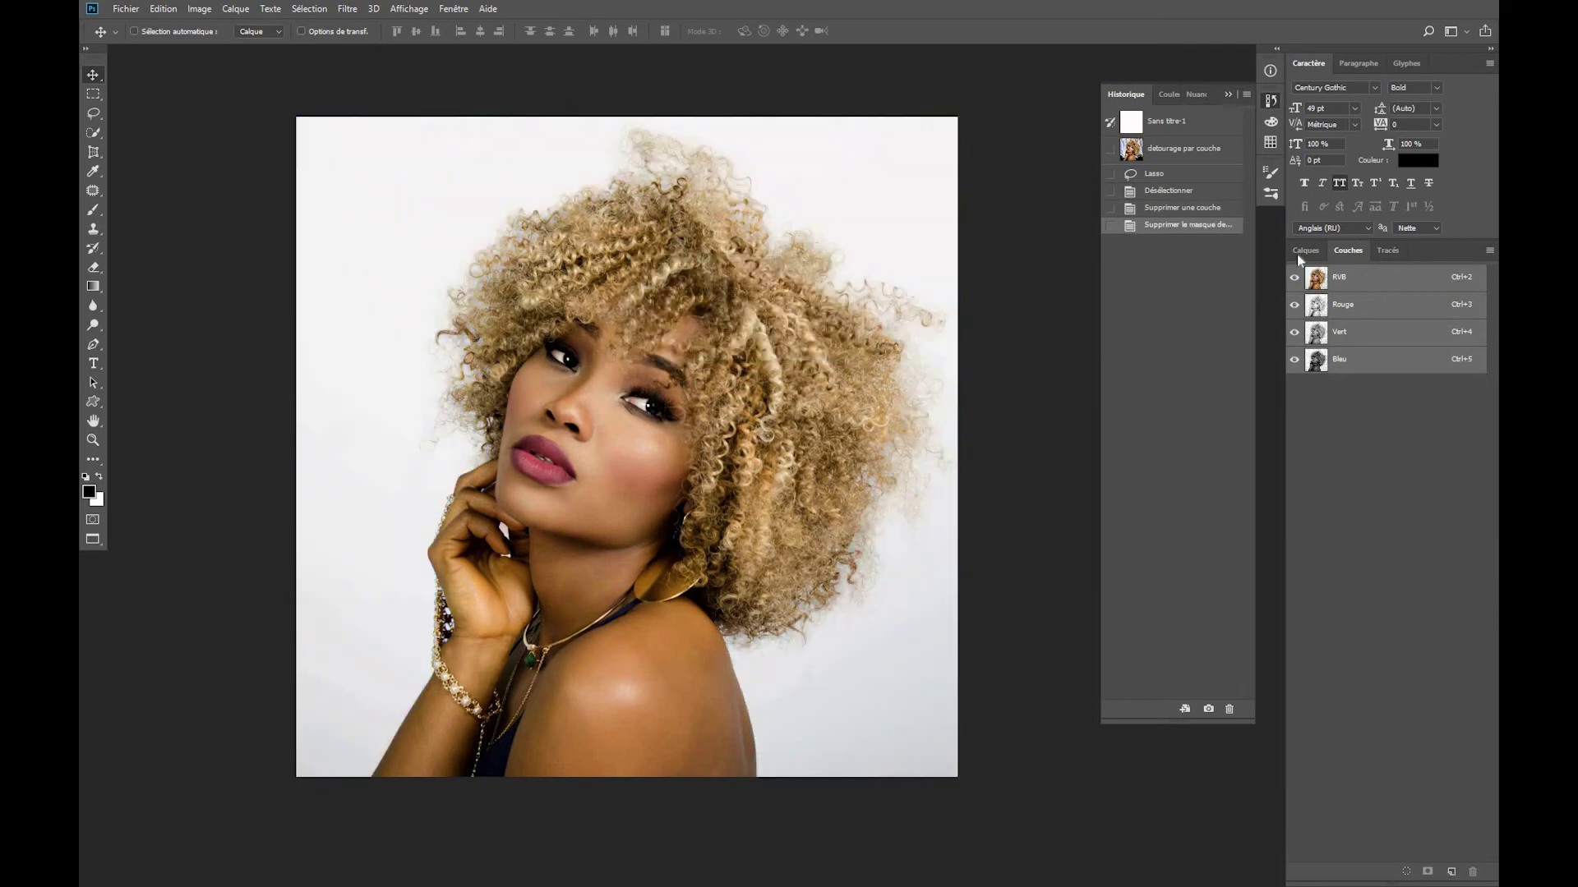
left_click(1306, 250)
left_click_drag(1409, 371, 1472, 874)
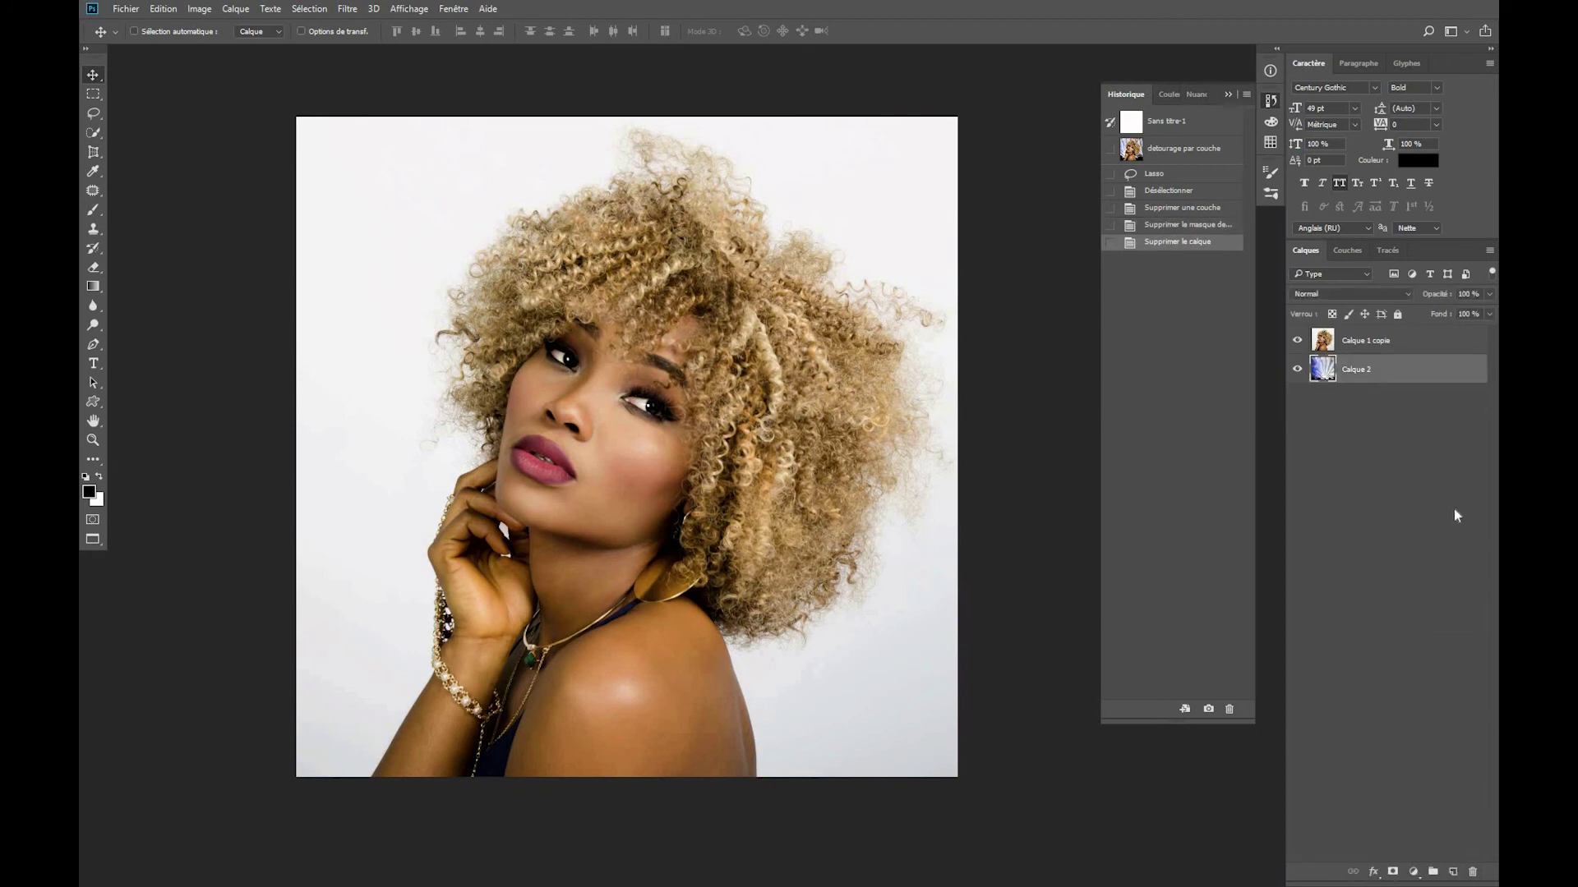
Open Sélectionner et masquer for the Calque 1 copie layer and set its view mode to Cadre de sélection actif.
left_click(95, 114)
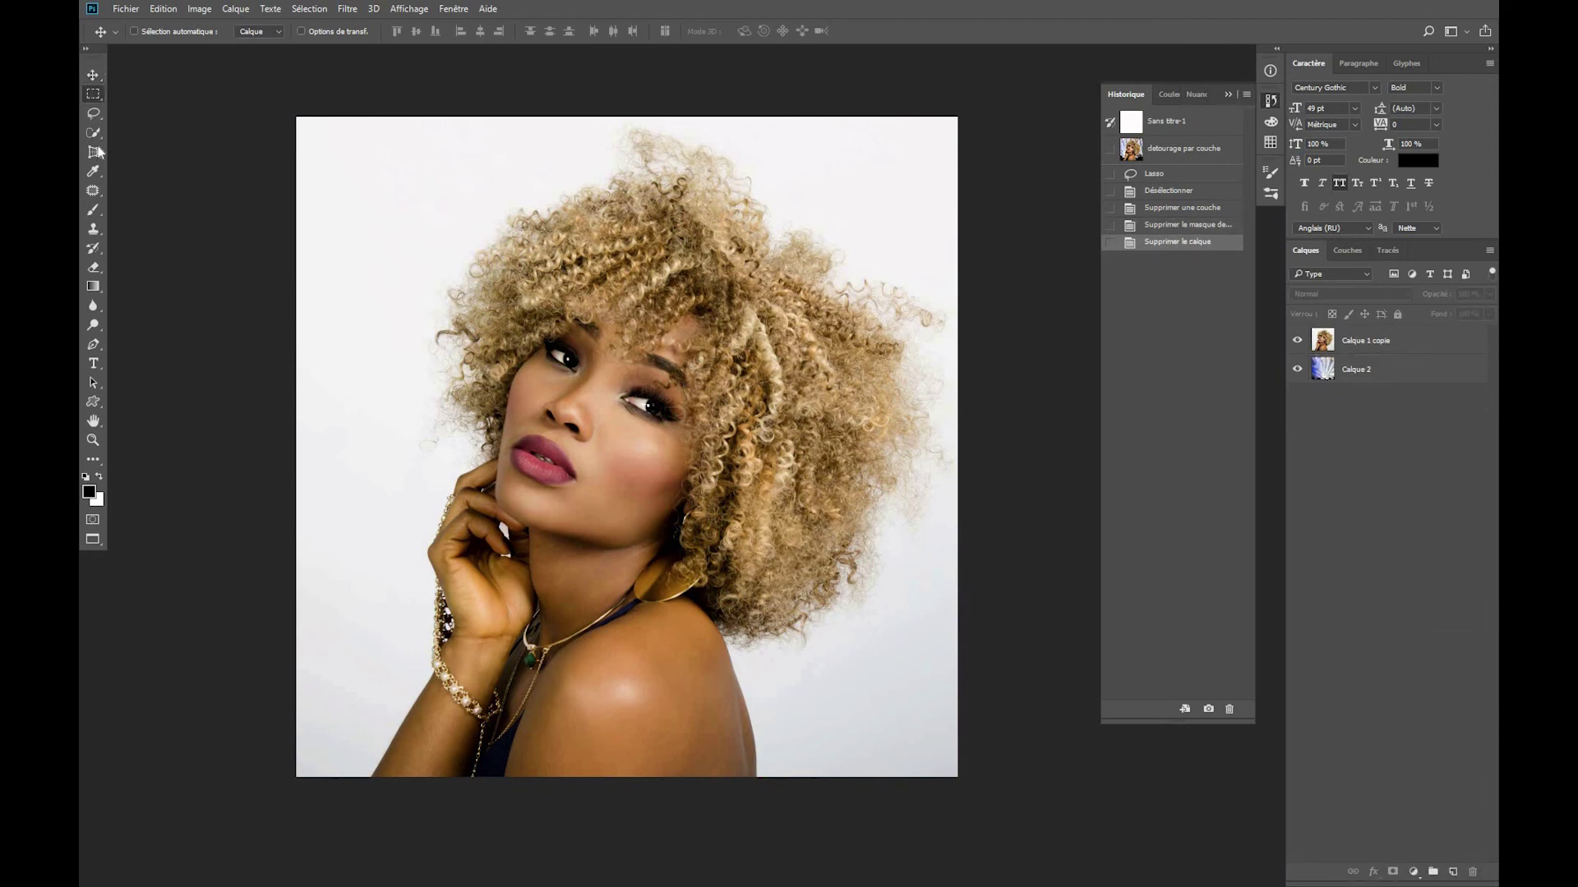
left_click(308, 11)
left_click(308, 11)
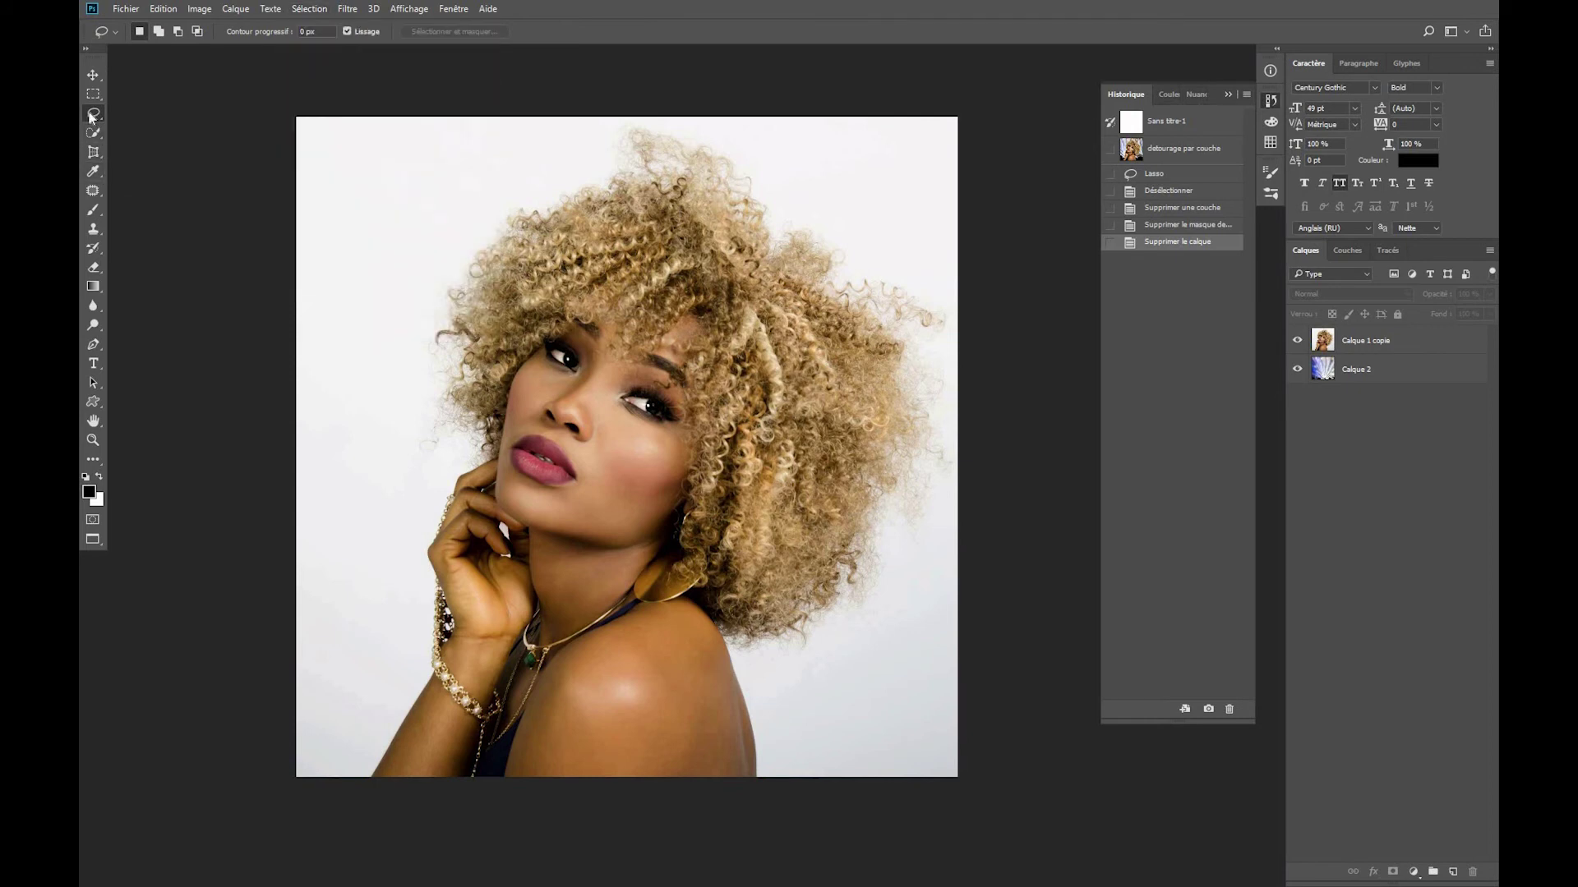
left_click(1389, 339)
left_click(1348, 250)
left_click(1306, 249)
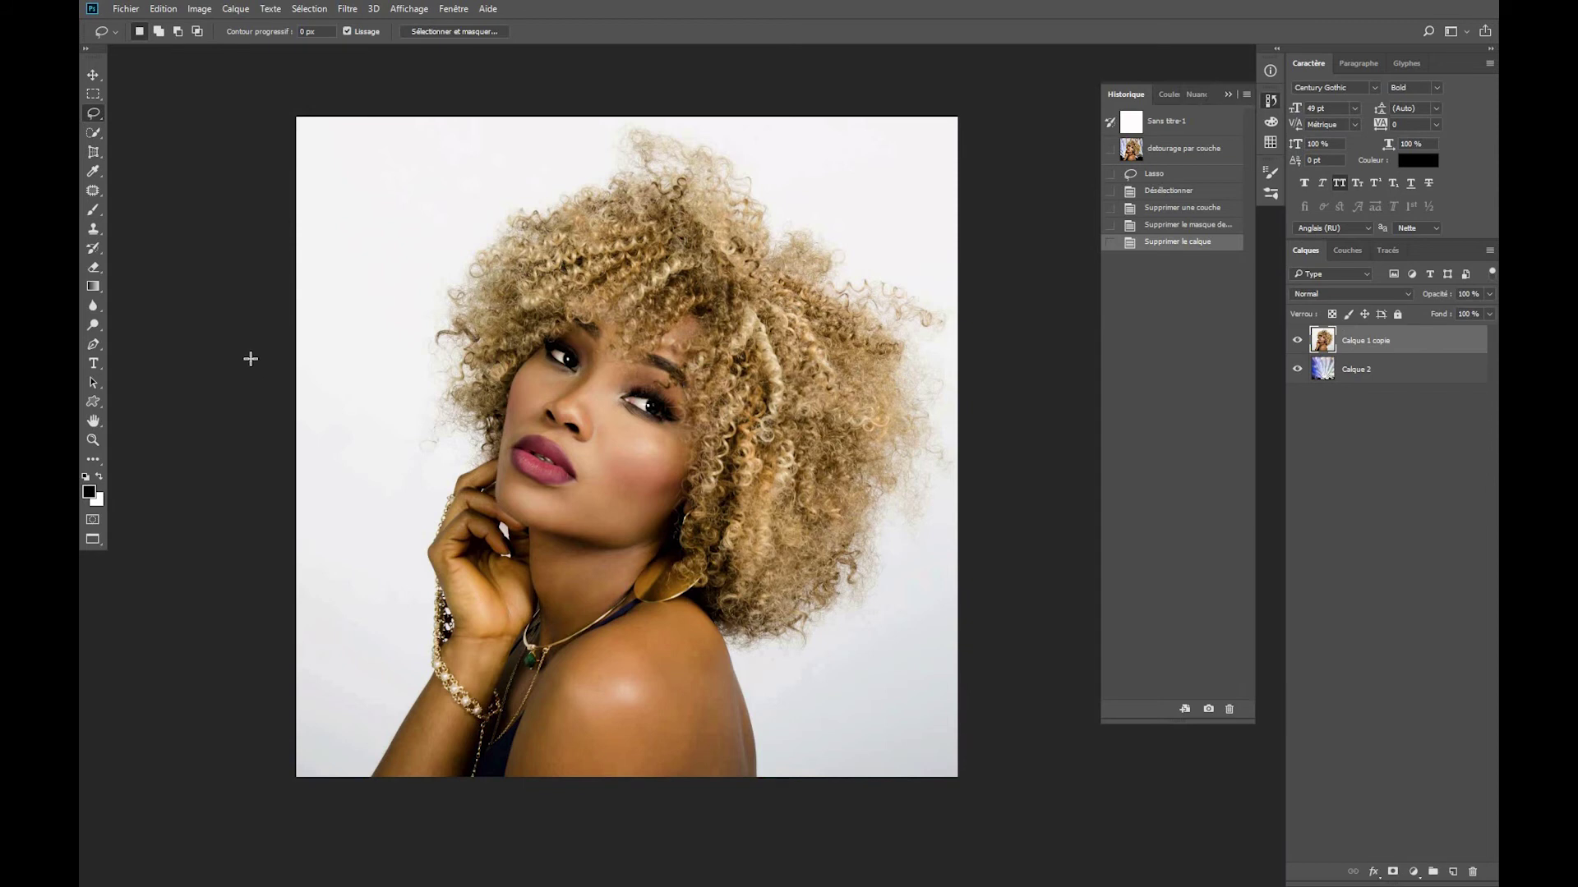
left_click(308, 11)
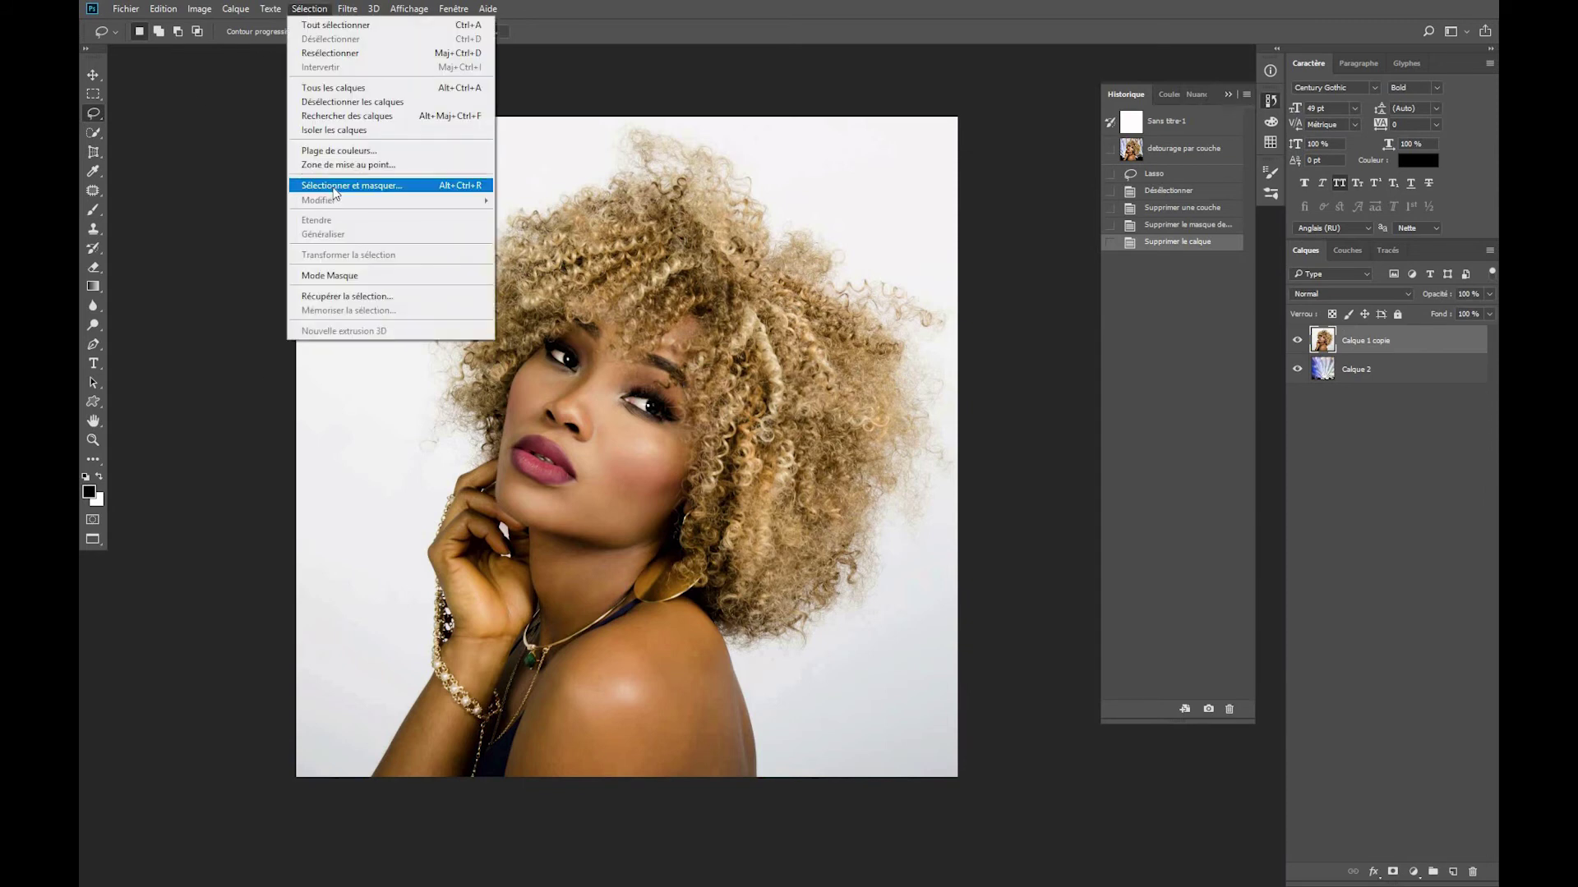
left_click(95, 115)
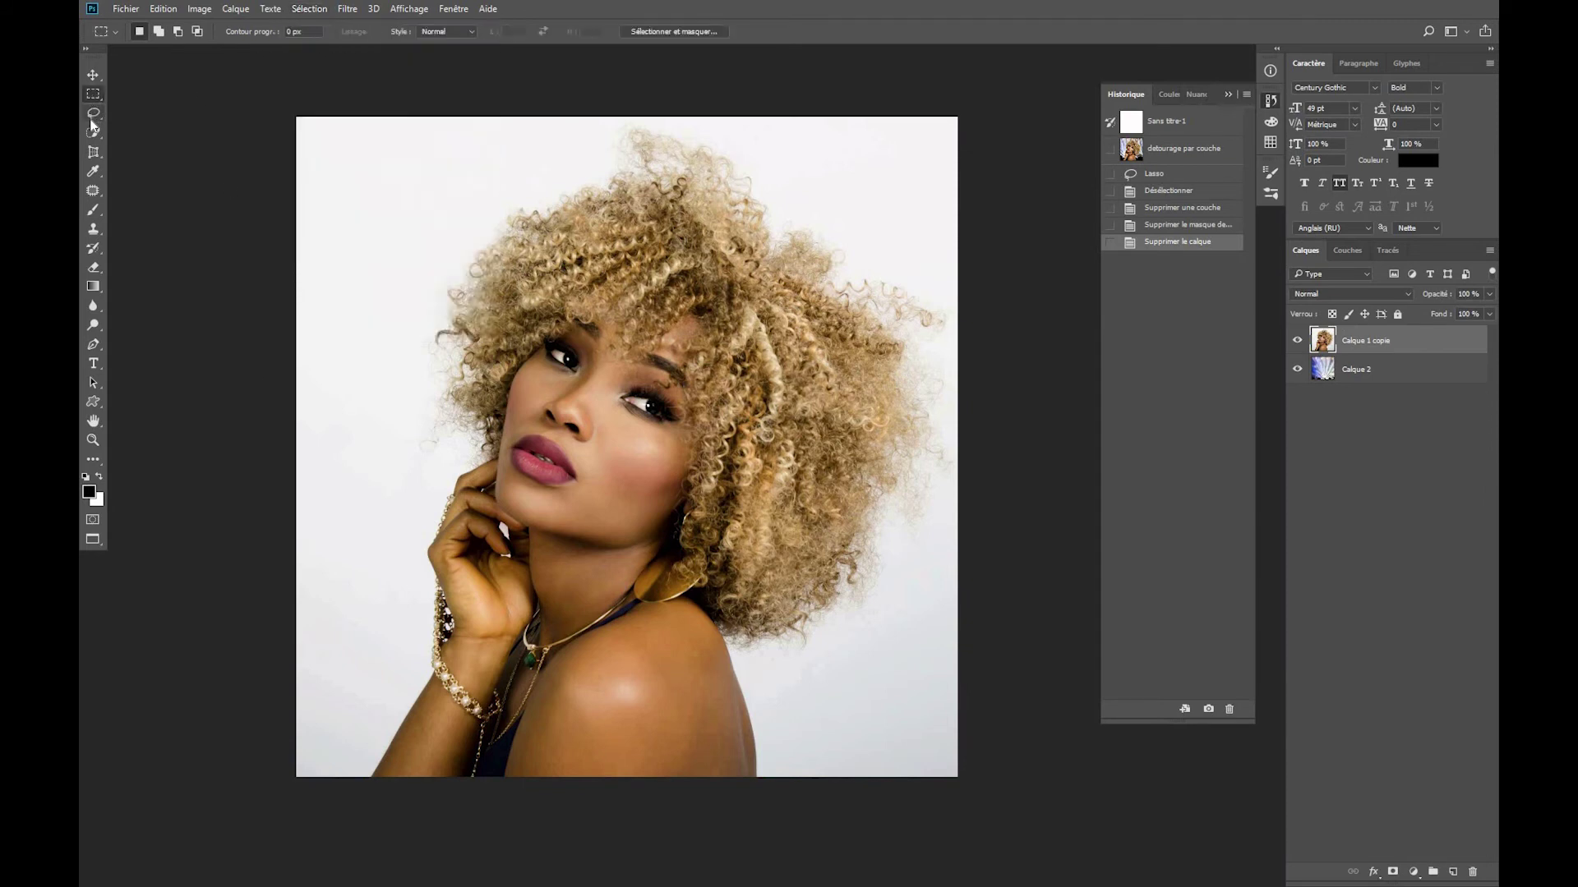
left_click(93, 94)
left_click(648, 31)
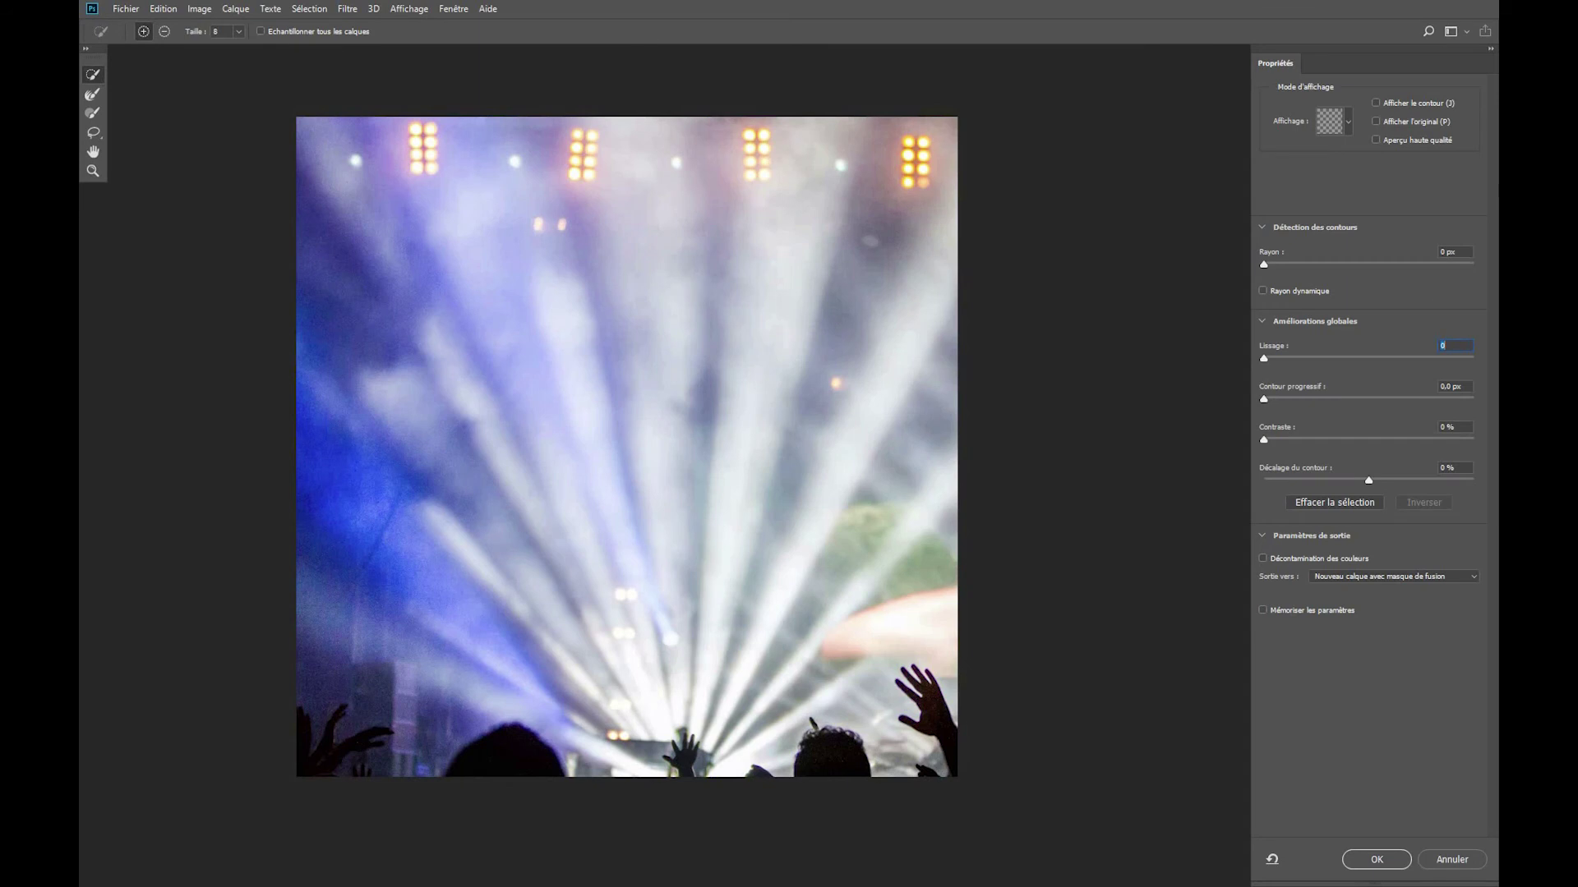
left_click(1349, 120)
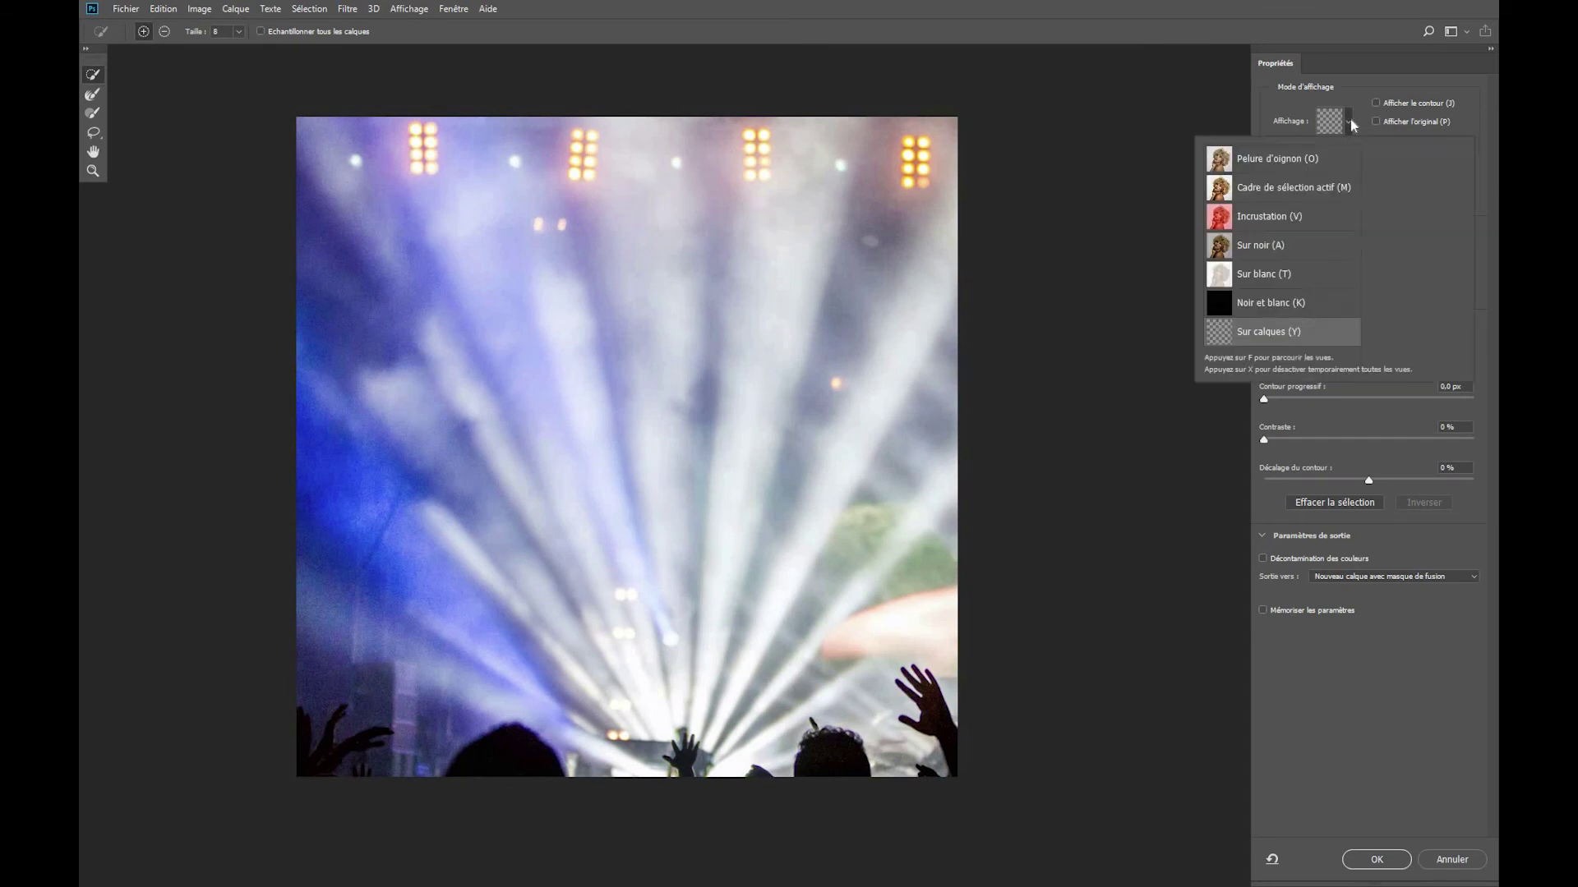
left_click(1278, 191)
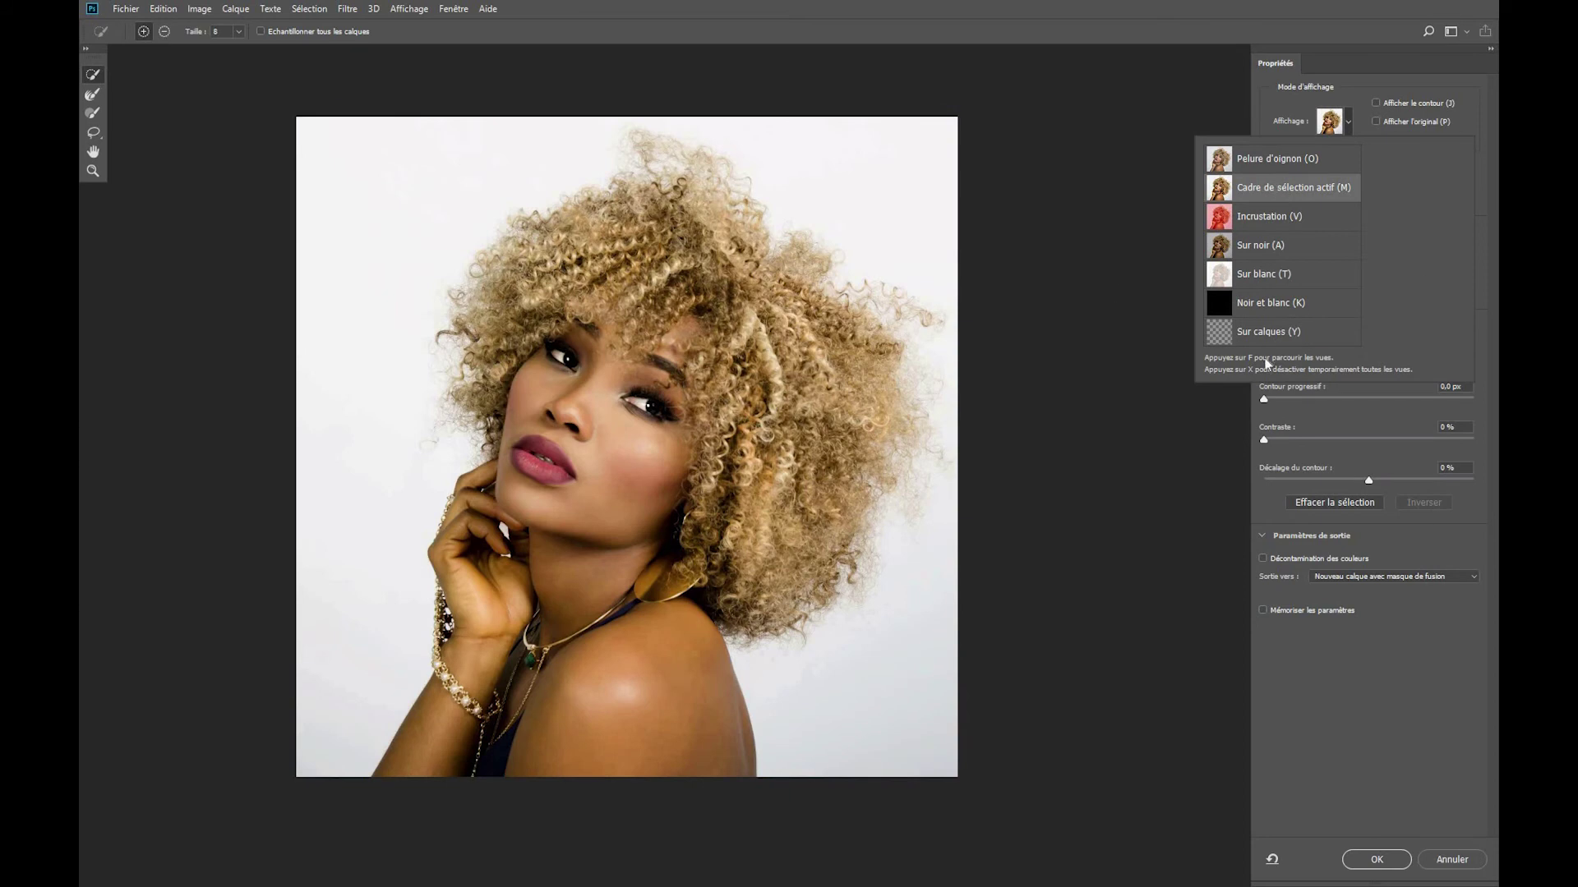
Select the woman's body, hair and arm with Quick Selection strokes at brush size 8.
left_click(93, 76)
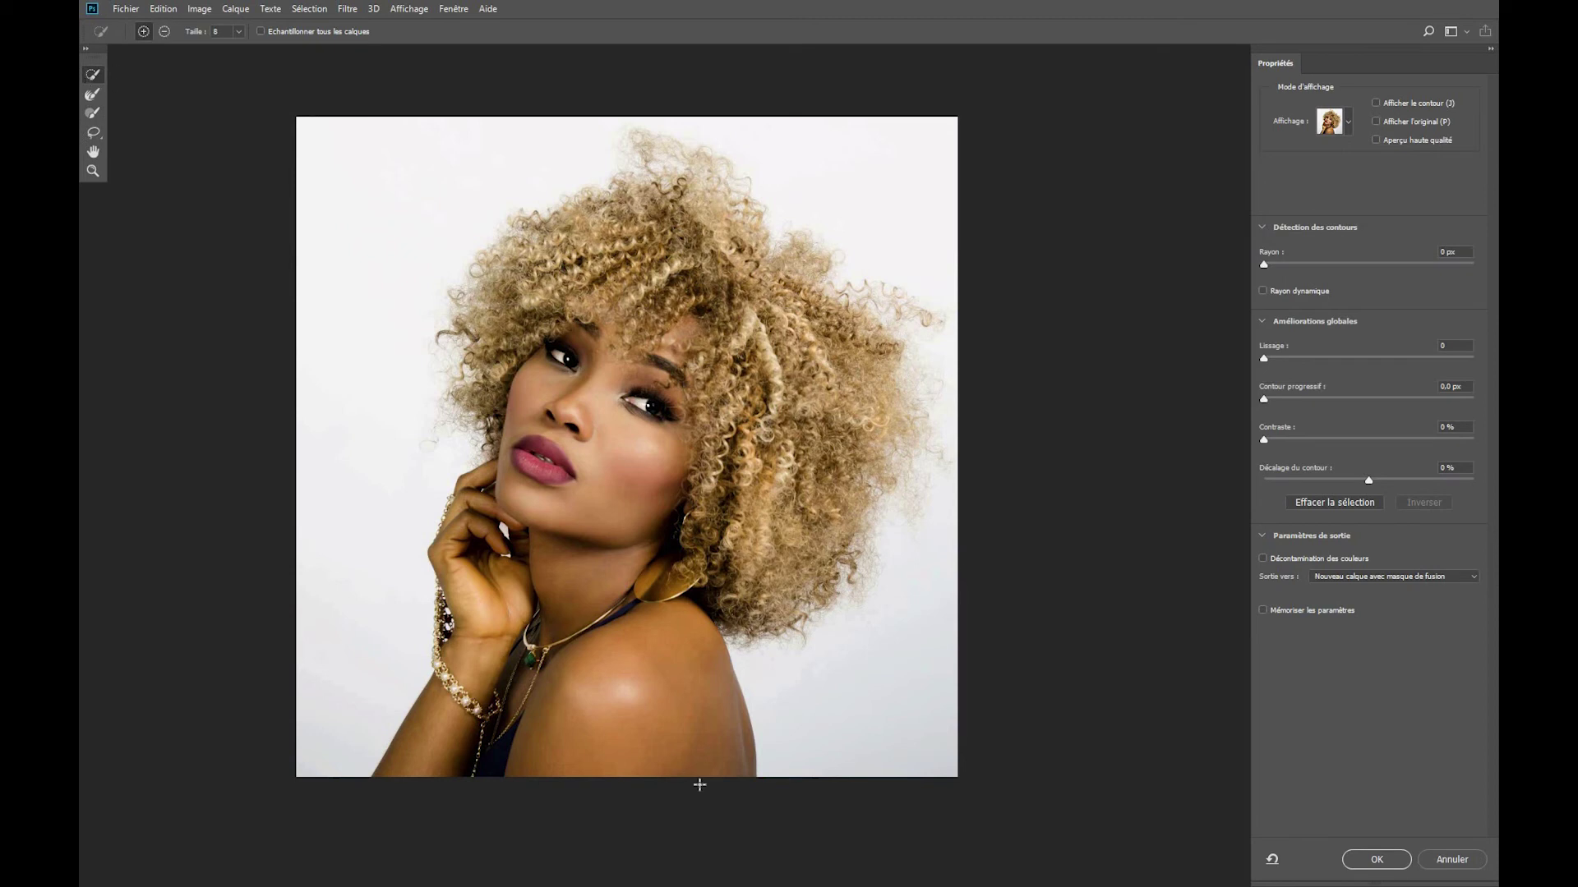
left_click_drag(705, 723, 673, 642)
mouse_move(742, 584)
left_mouse_down()
mouse_move(810, 577)
mouse_move(838, 559)
left_mouse_up()
mouse_move(855, 491)
left_mouse_down()
mouse_move(843, 501)
mouse_move(885, 407)
mouse_move(876, 341)
mouse_move(766, 268)
left_mouse_up()
left_click_drag(699, 198, 653, 194)
left_click_drag(565, 260, 493, 264)
mouse_move(475, 337)
left_mouse_down()
mouse_move(509, 461)
mouse_move(575, 329)
mouse_move(556, 450)
left_mouse_up()
mouse_move(462, 752)
left_mouse_down()
mouse_move(489, 712)
mouse_move(521, 620)
left_mouse_up()
Subtract the background gaps between the fingers and inside the bracelet from the selection, and add back the bracelet's pearl edge.
left_click(93, 171)
left_click_drag(387, 428, 626, 721)
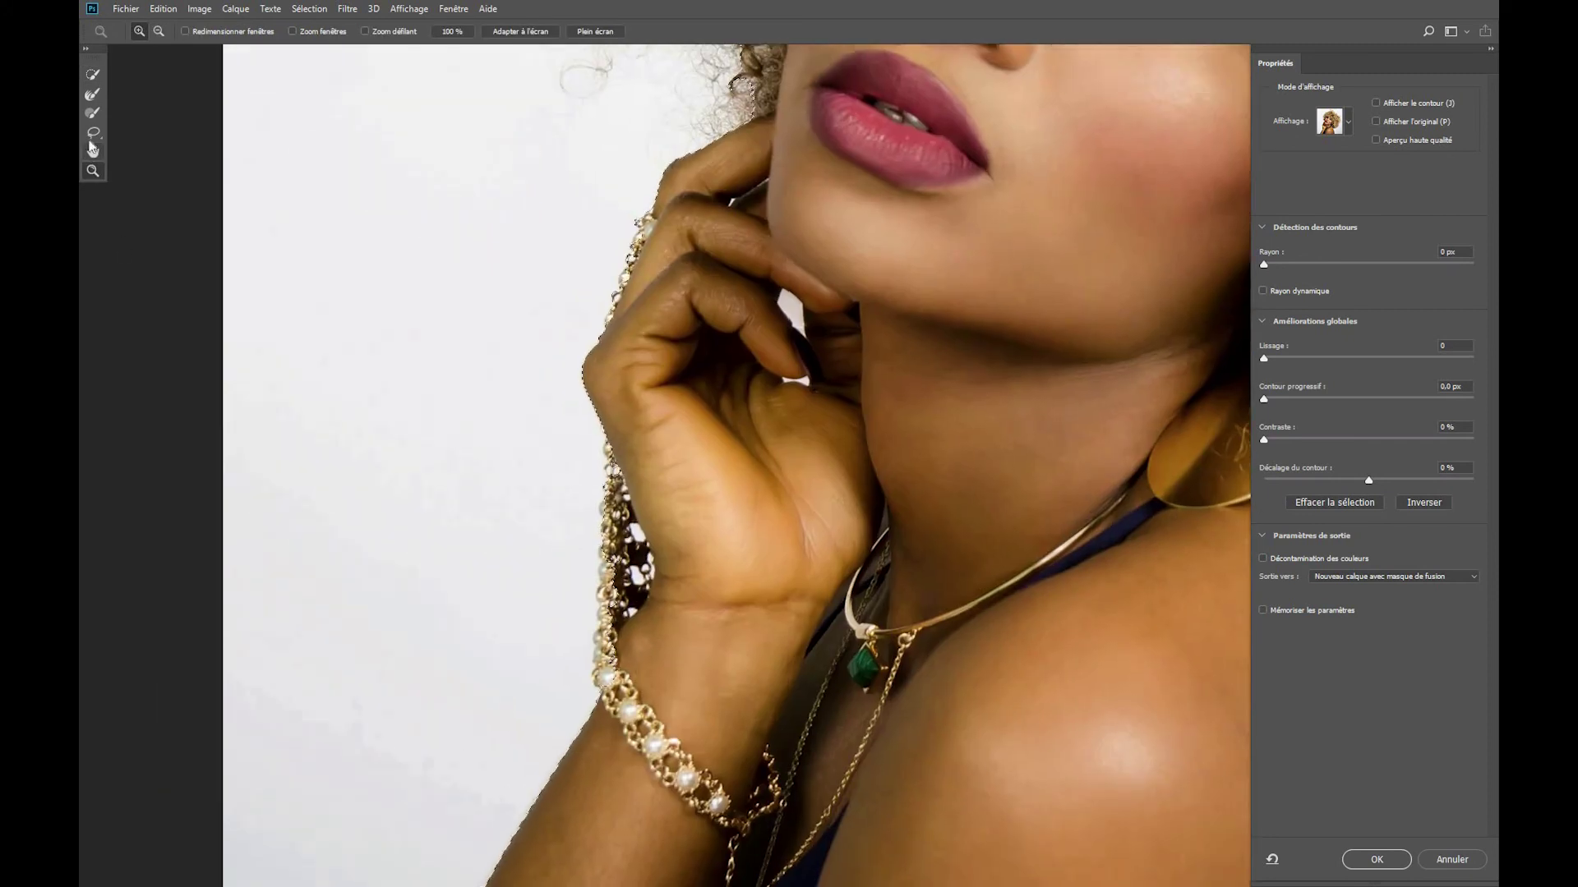
left_click(93, 75)
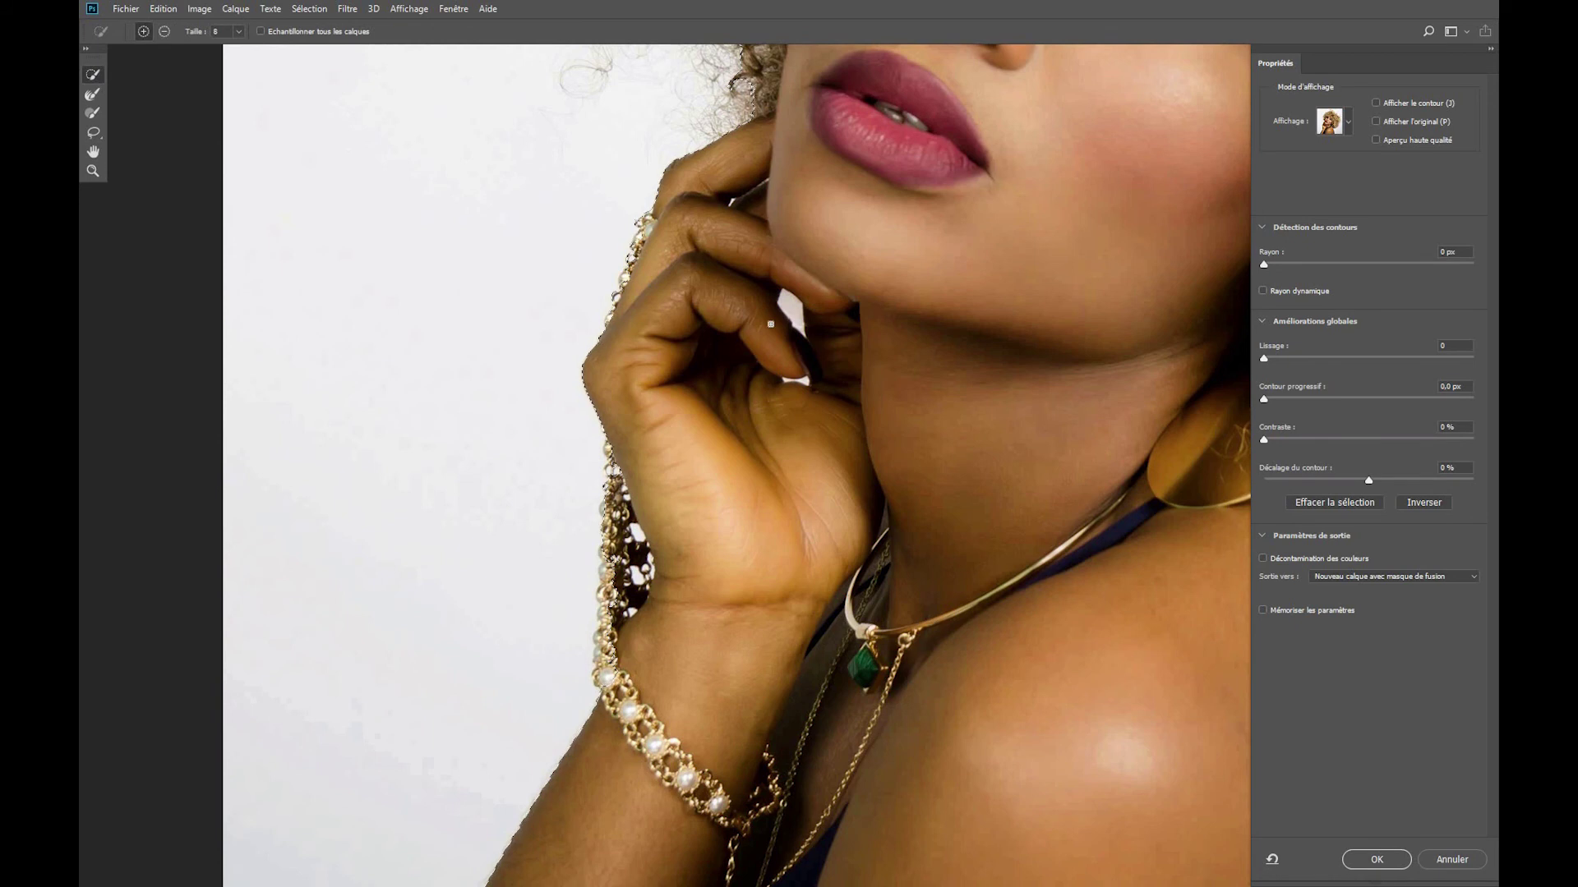
key("alt")
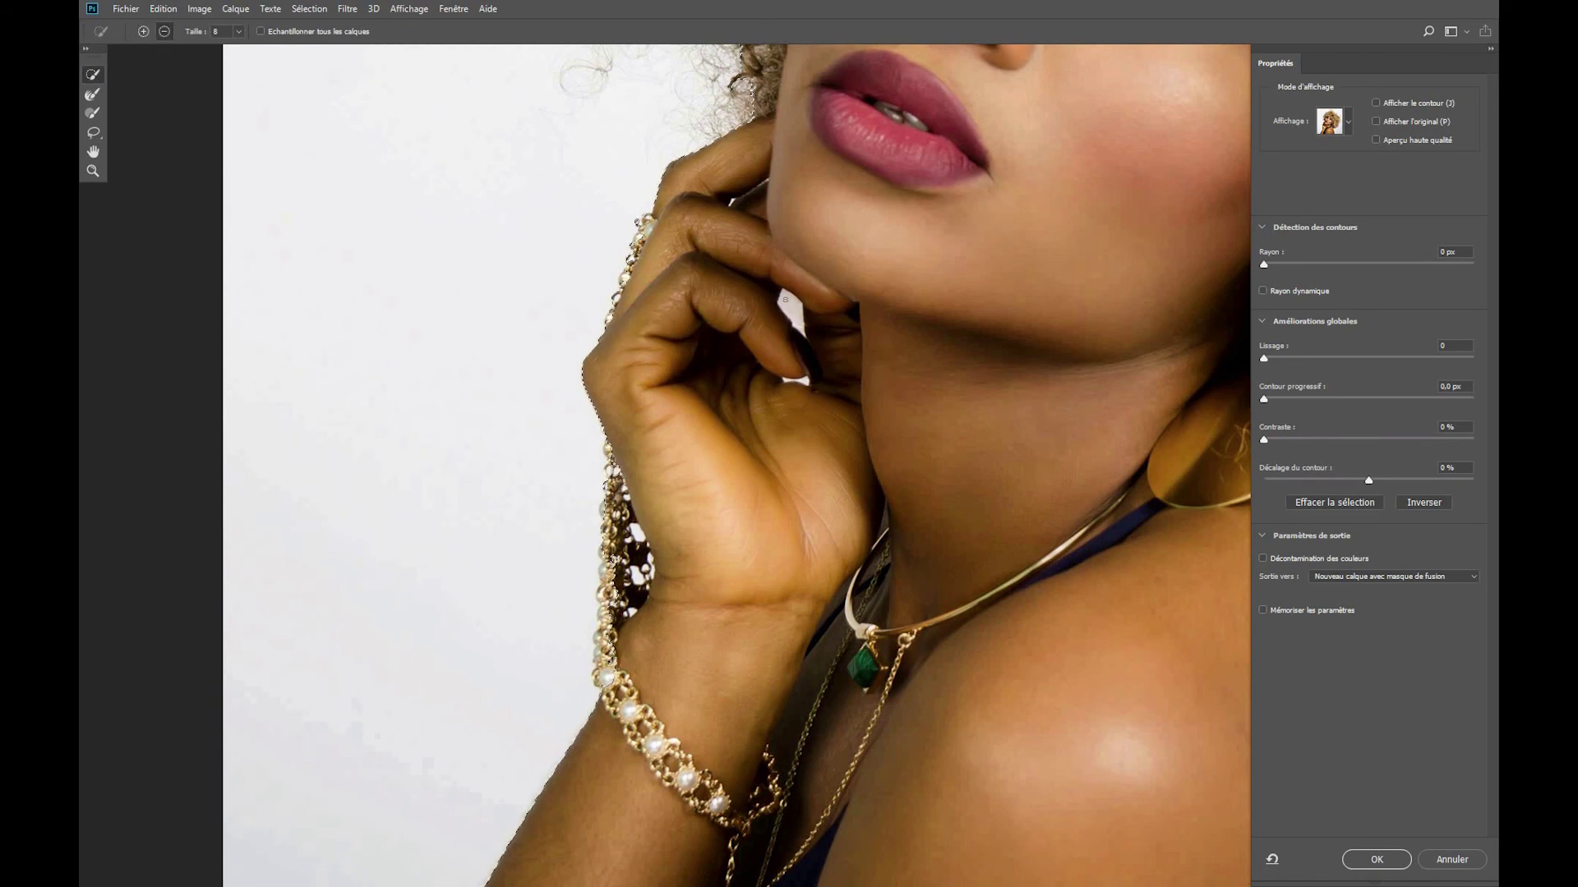
left_click_drag(790, 309, 799, 317)
key("alt")
key("alt")
key("alt")
left_click(637, 536, "alt")
left_click_drag(608, 470, 612, 471)
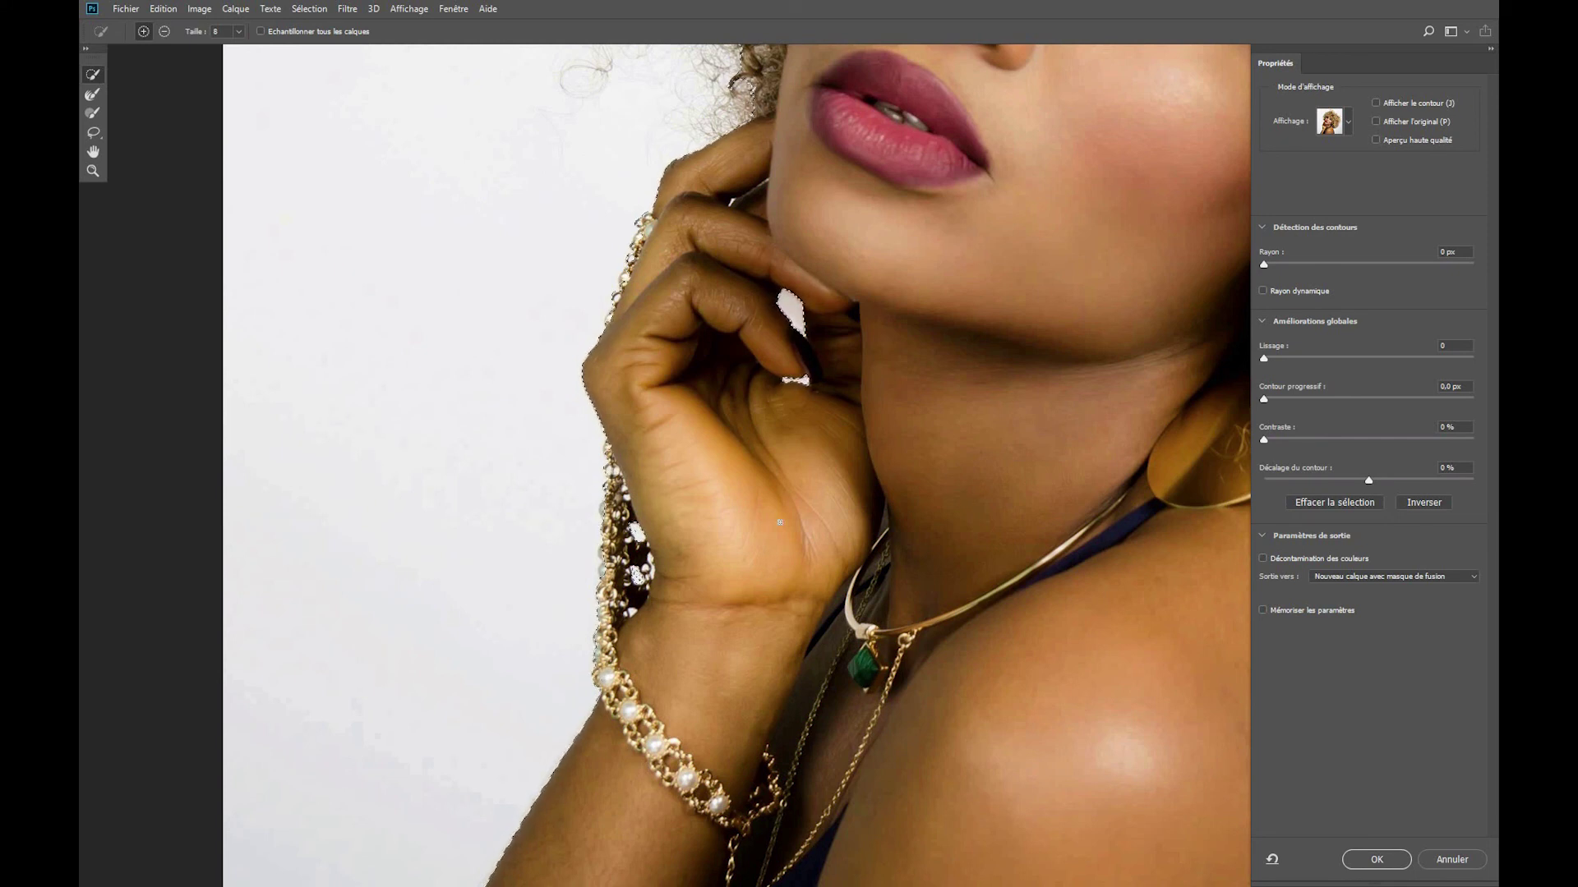
Check the selection outline around the earring, the hand and the outer edge of the hair.
left_click_drag(1222, 453, 731, 395)
left_click_drag(825, 370, 620, 658)
key("ctrl+0")
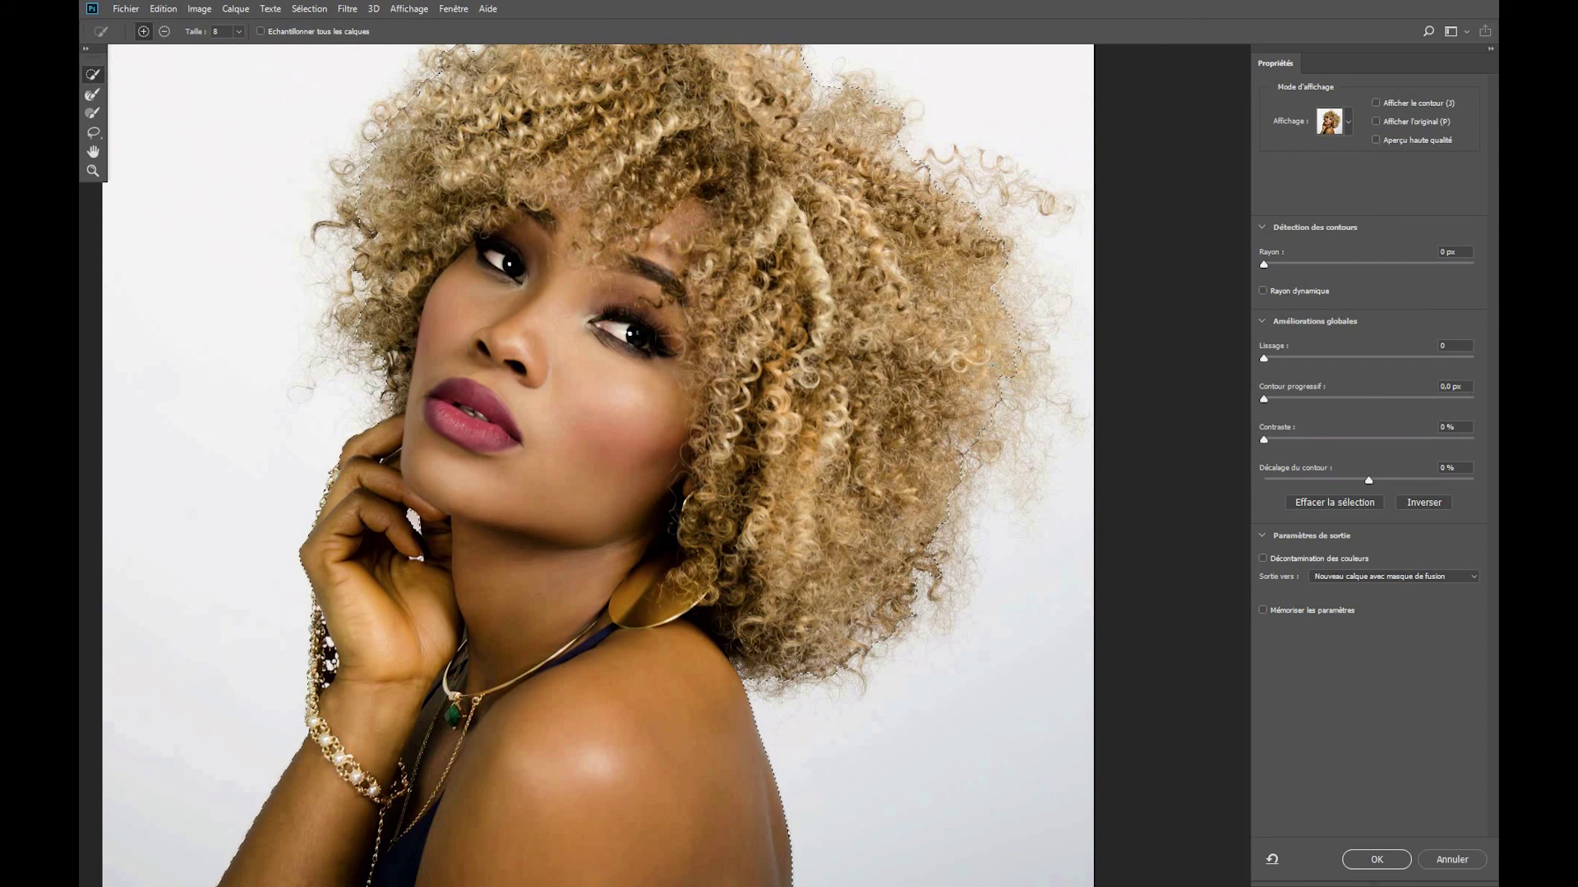
scroll(692, 227, "up", 4)
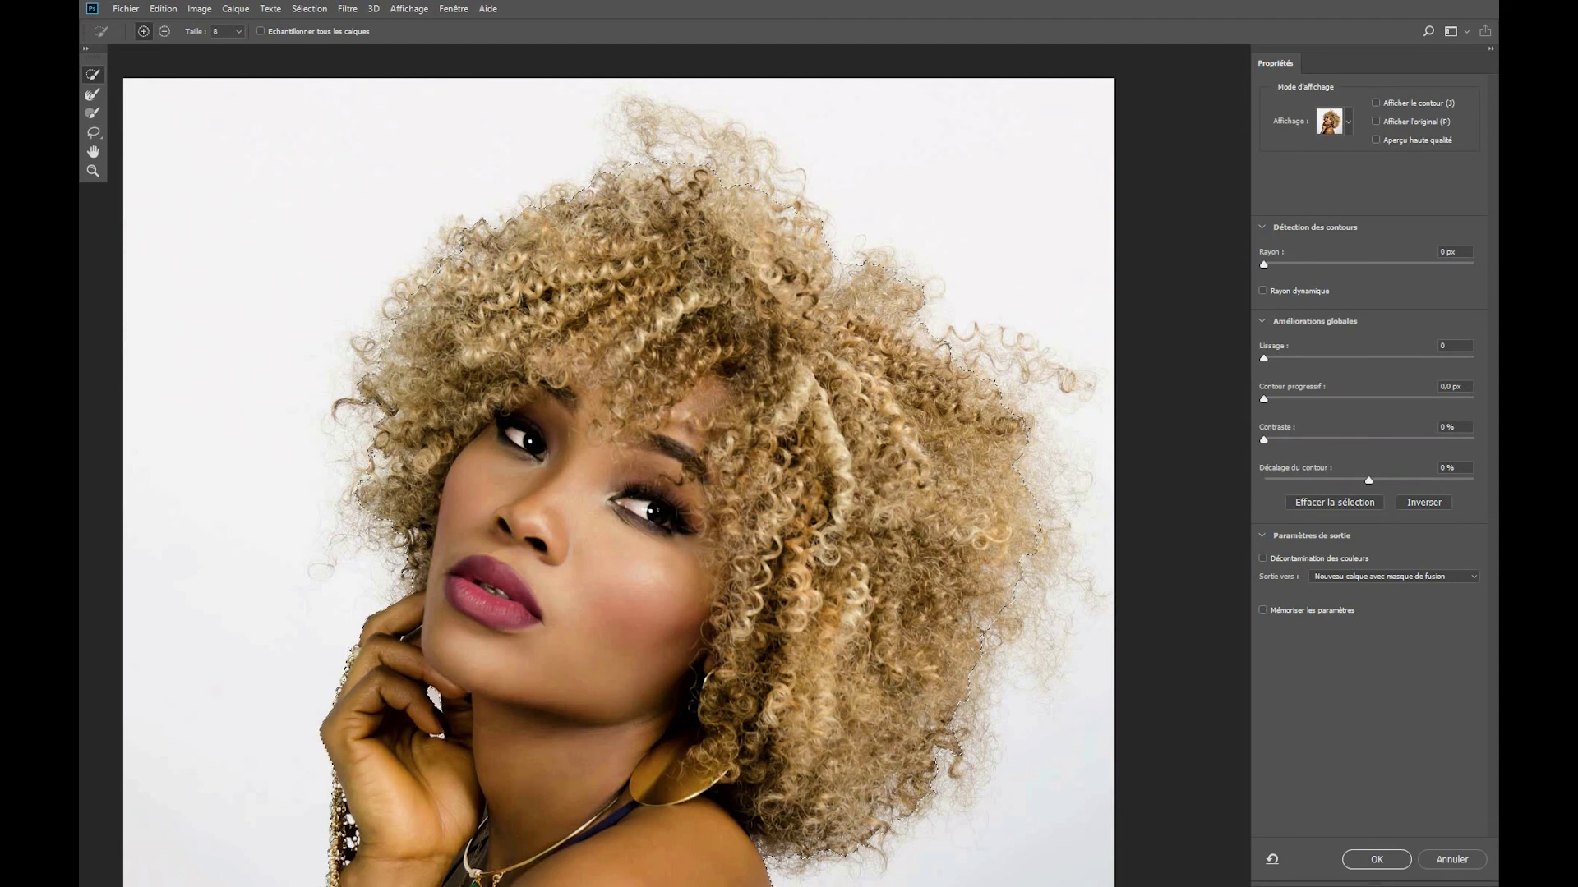
Set the view mode to Sur calques to preview the cutout over the concert background.
left_click_drag(832, 418, 846, 336)
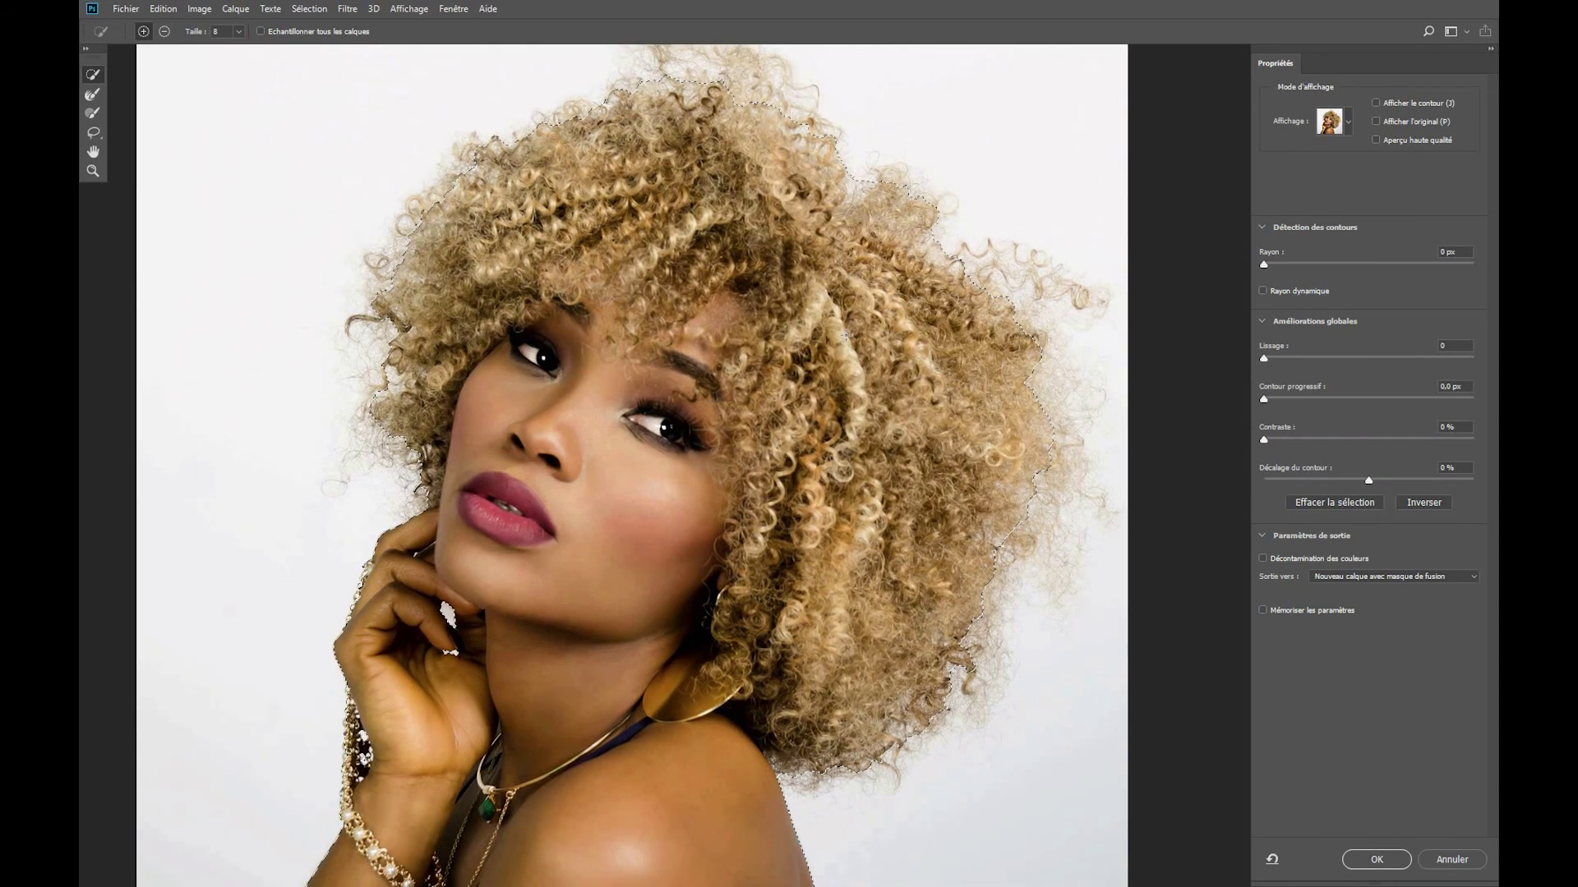
key("ctrl+minus")
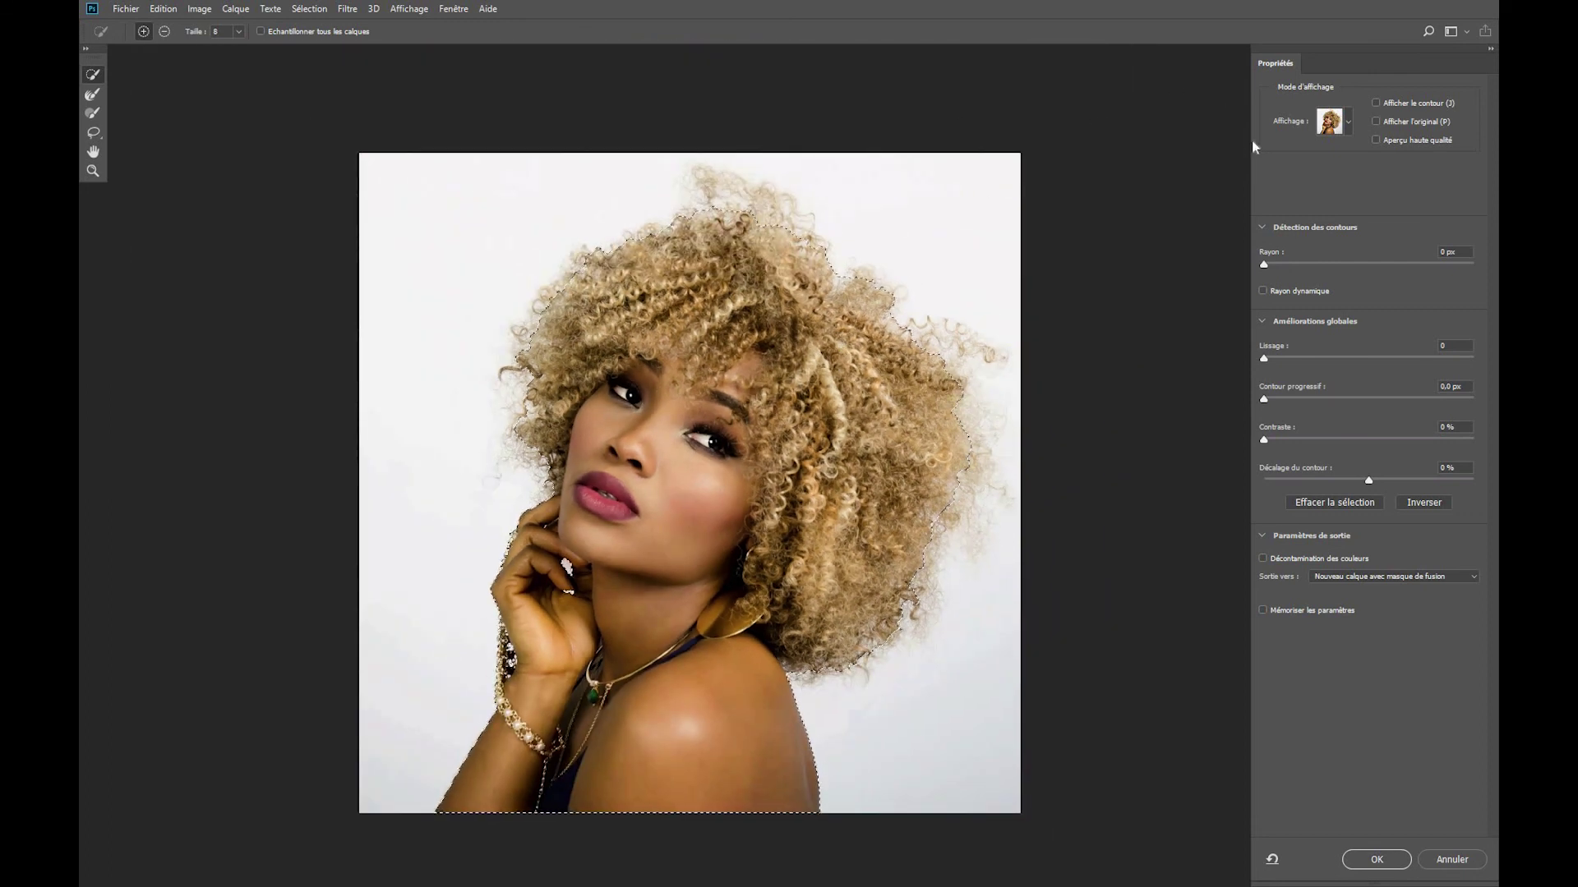
left_click(1348, 122)
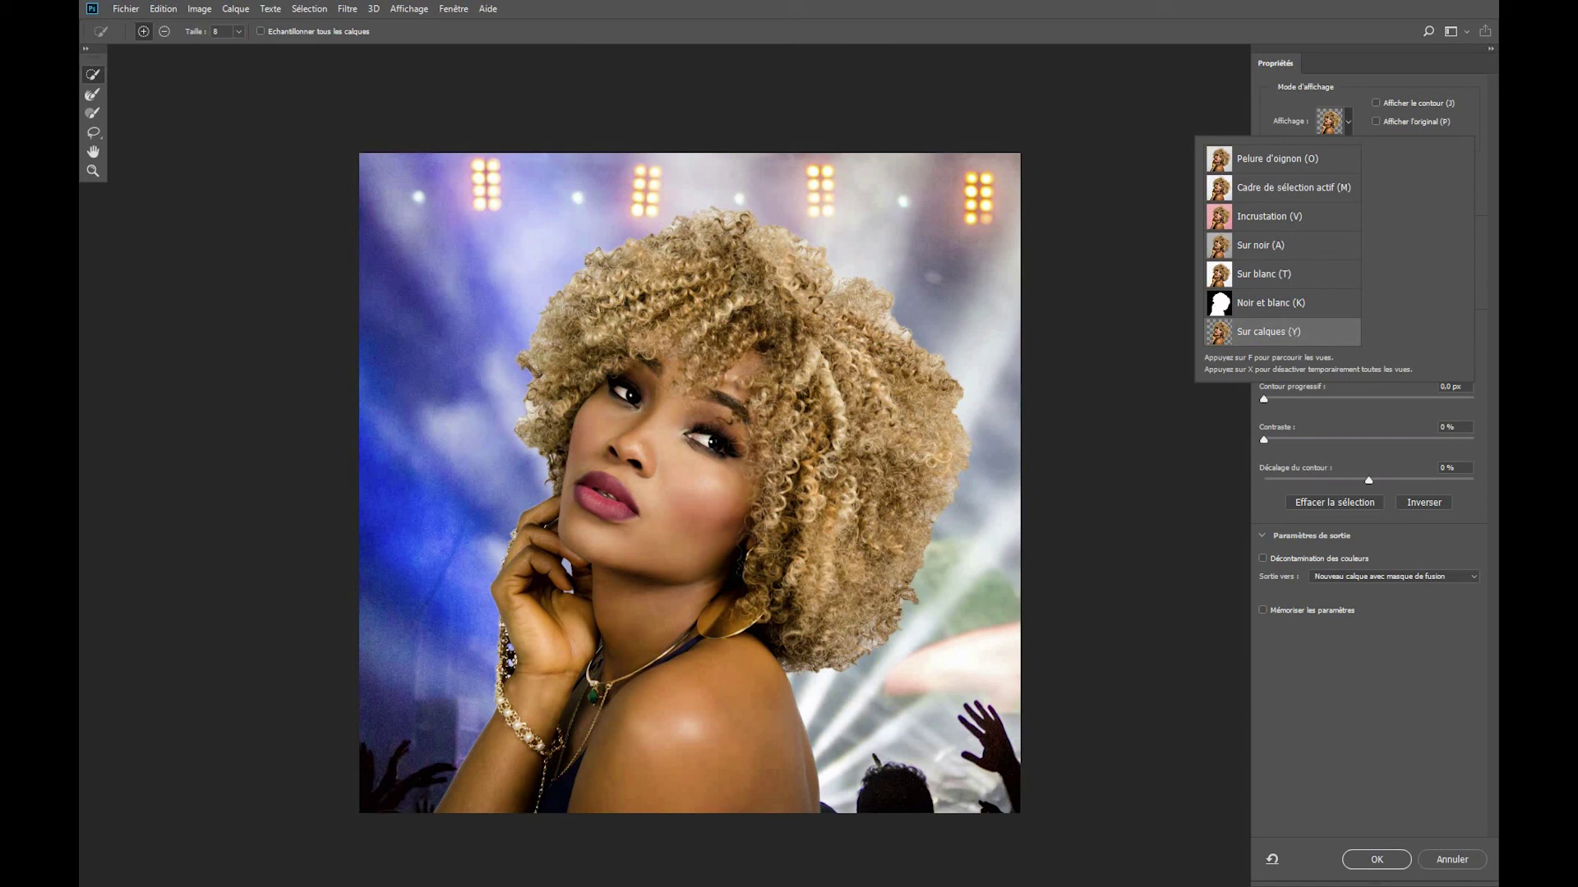
left_click(1383, 704)
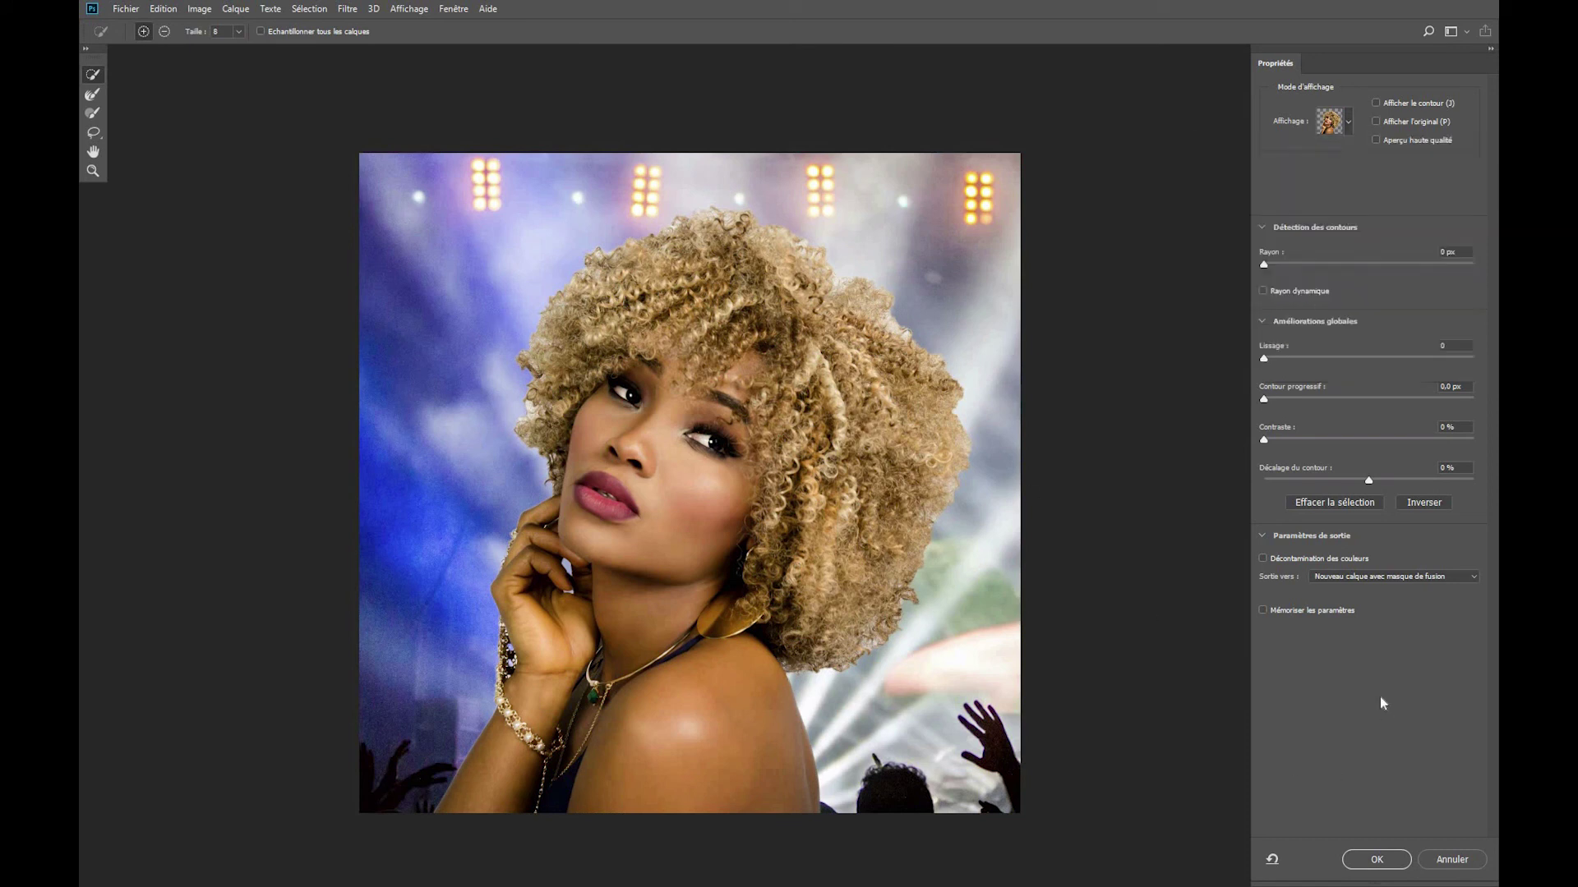
Refine the edges of the curly hair with the Refine Edge brush at size 117.
left_click(92, 95)
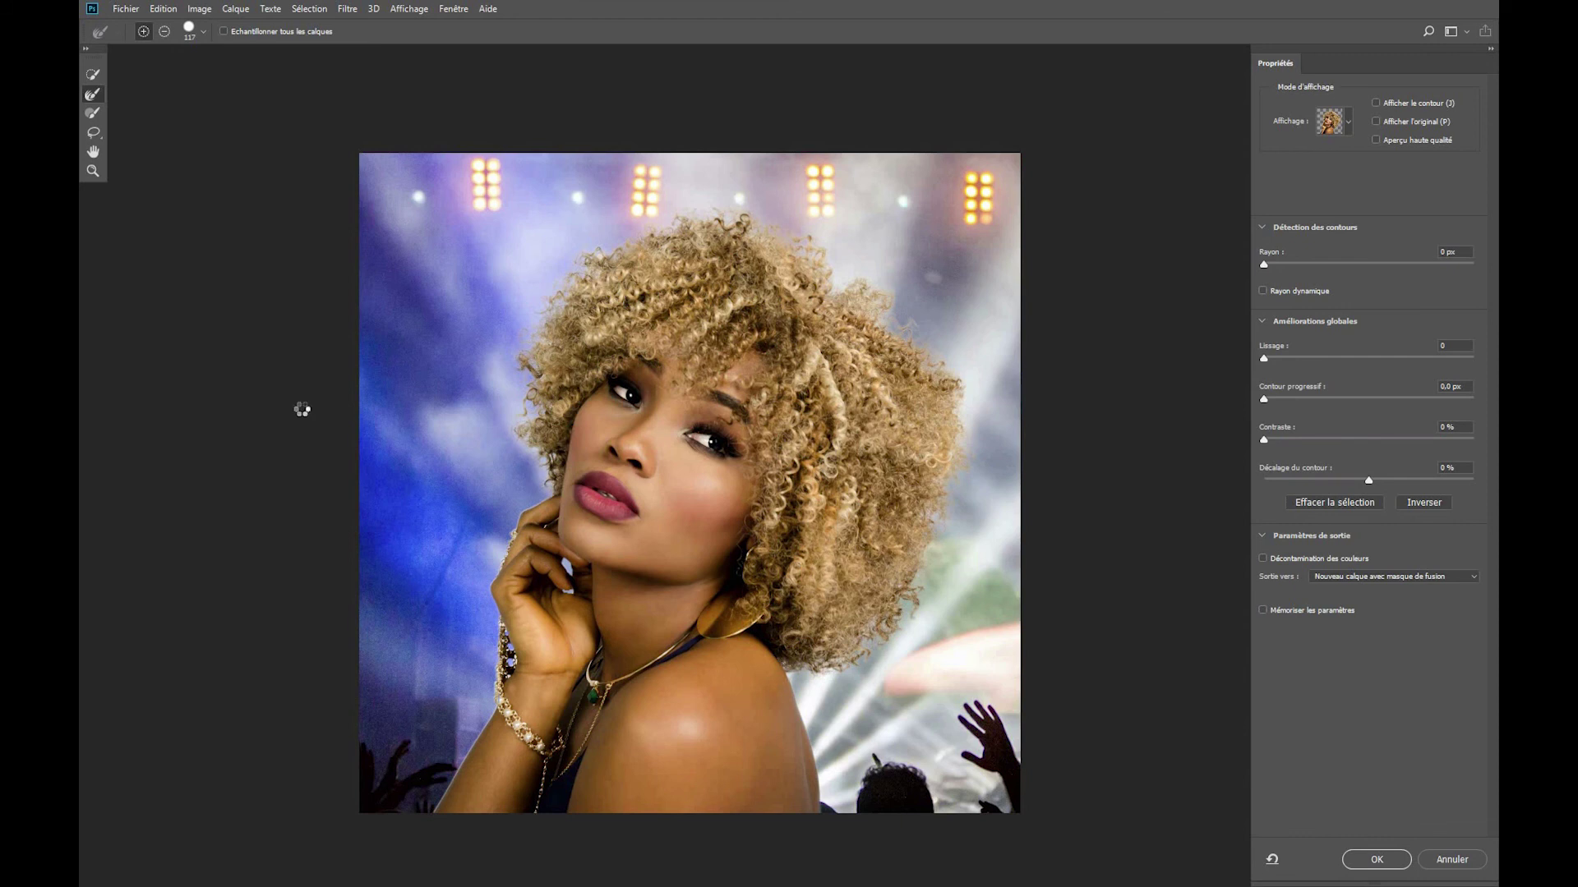
left_click(93, 74)
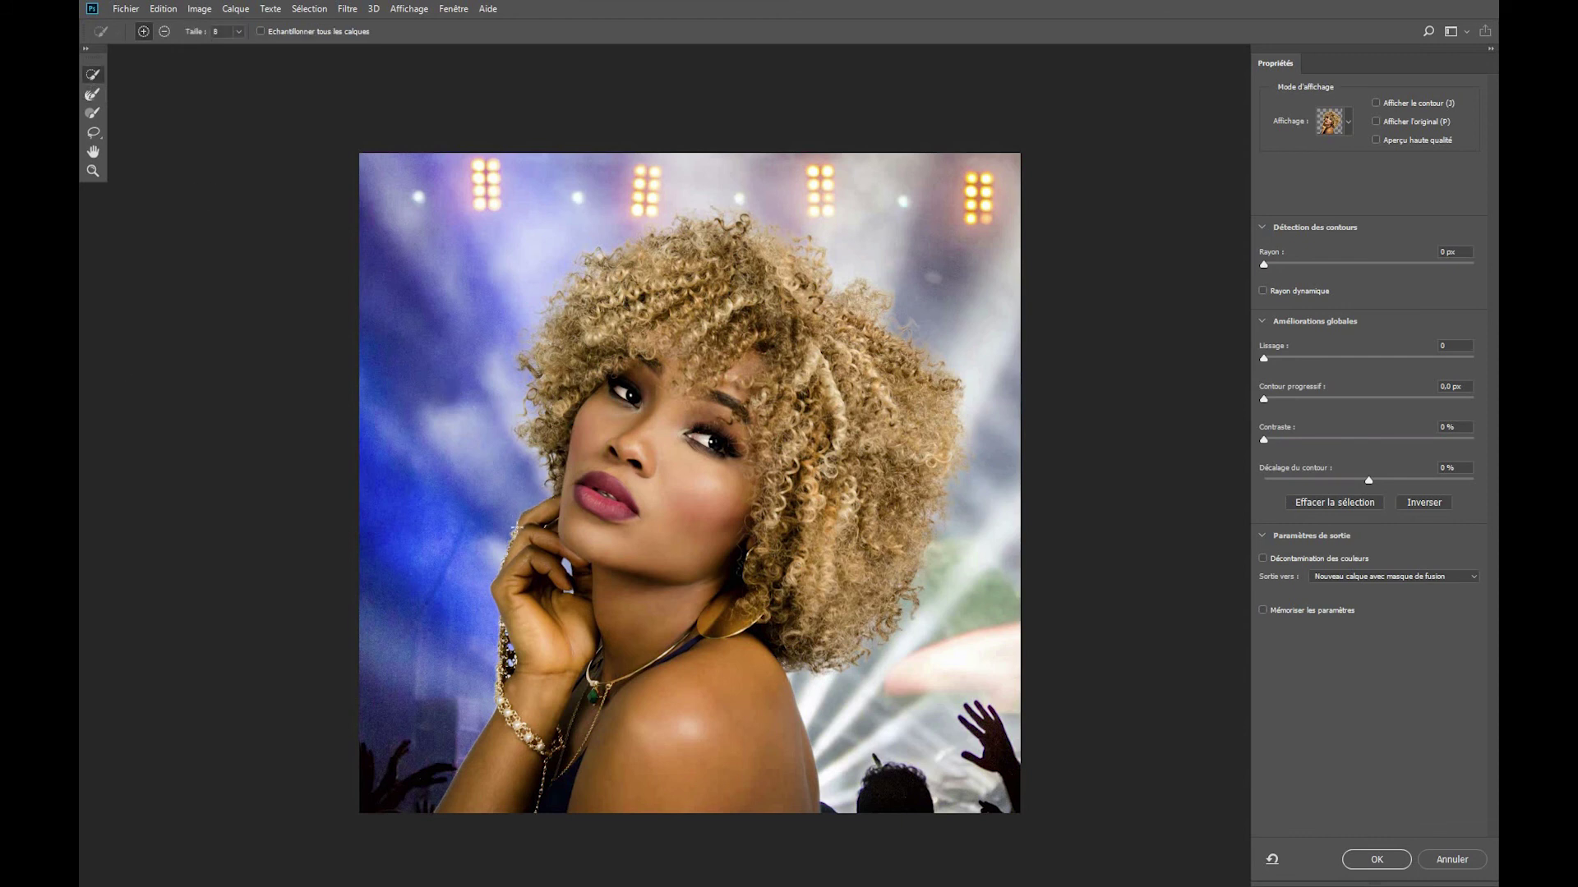
Set Décalage du contour to about -26 %, slightly raise Contour progressif and Lissage, and output to a new layer with mask.
left_click_drag(1361, 482, 1344, 485)
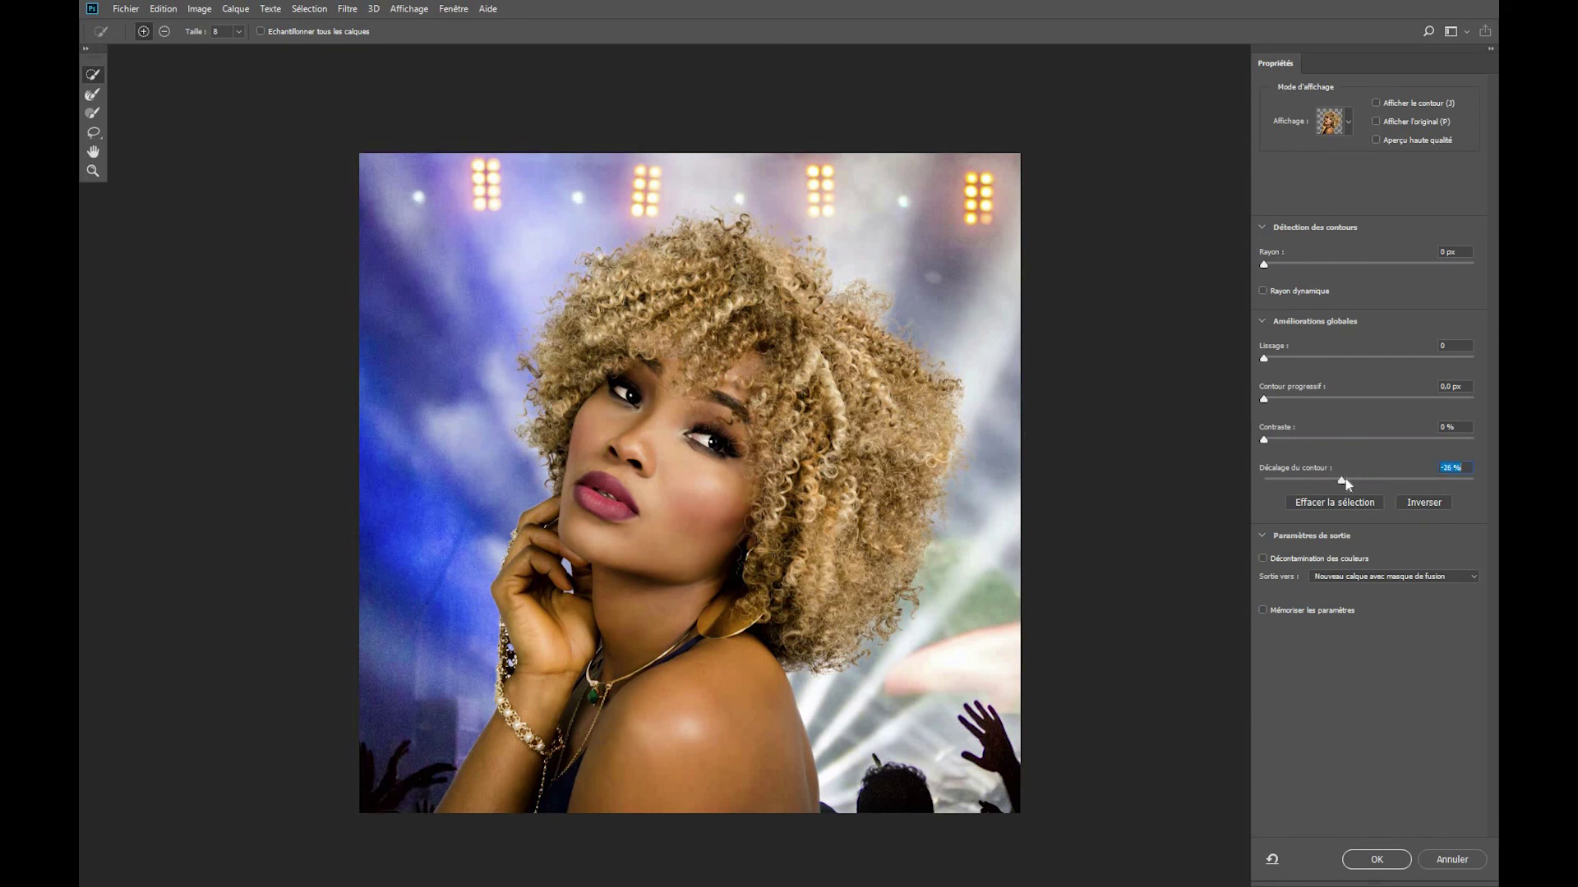
left_click_drag(1269, 400, 1279, 405)
left_click_drag(1268, 358, 1272, 362)
left_click(1377, 859)
left_click(1386, 490)
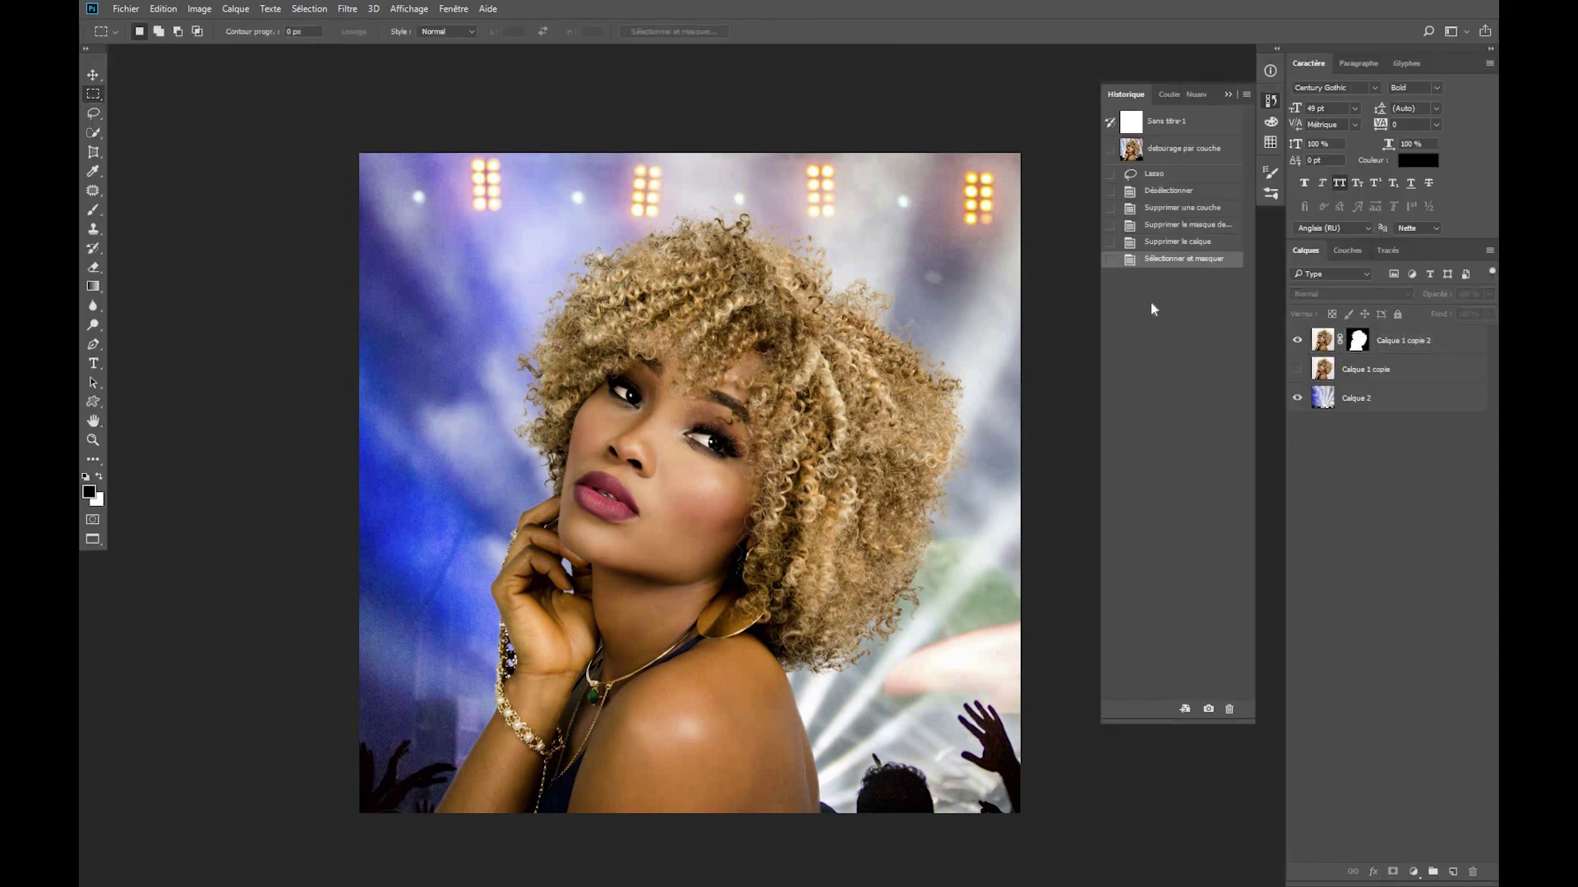
Create a history snapshot of the entire document named Selectionner et masquer.
left_click(1246, 95)
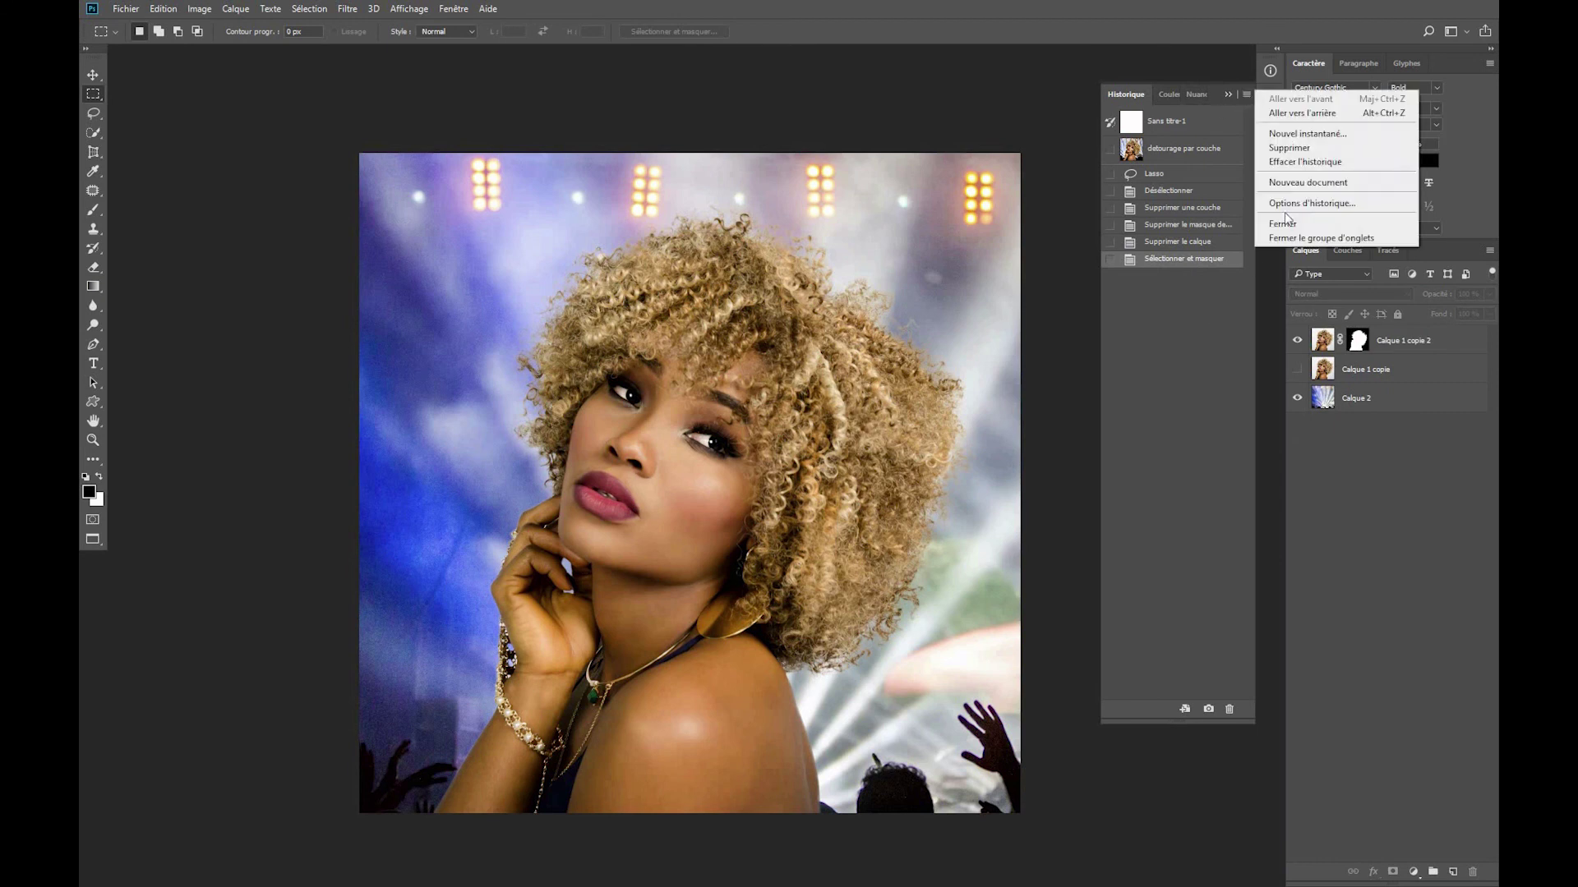
left_click(1329, 136)
type("Selectionne")
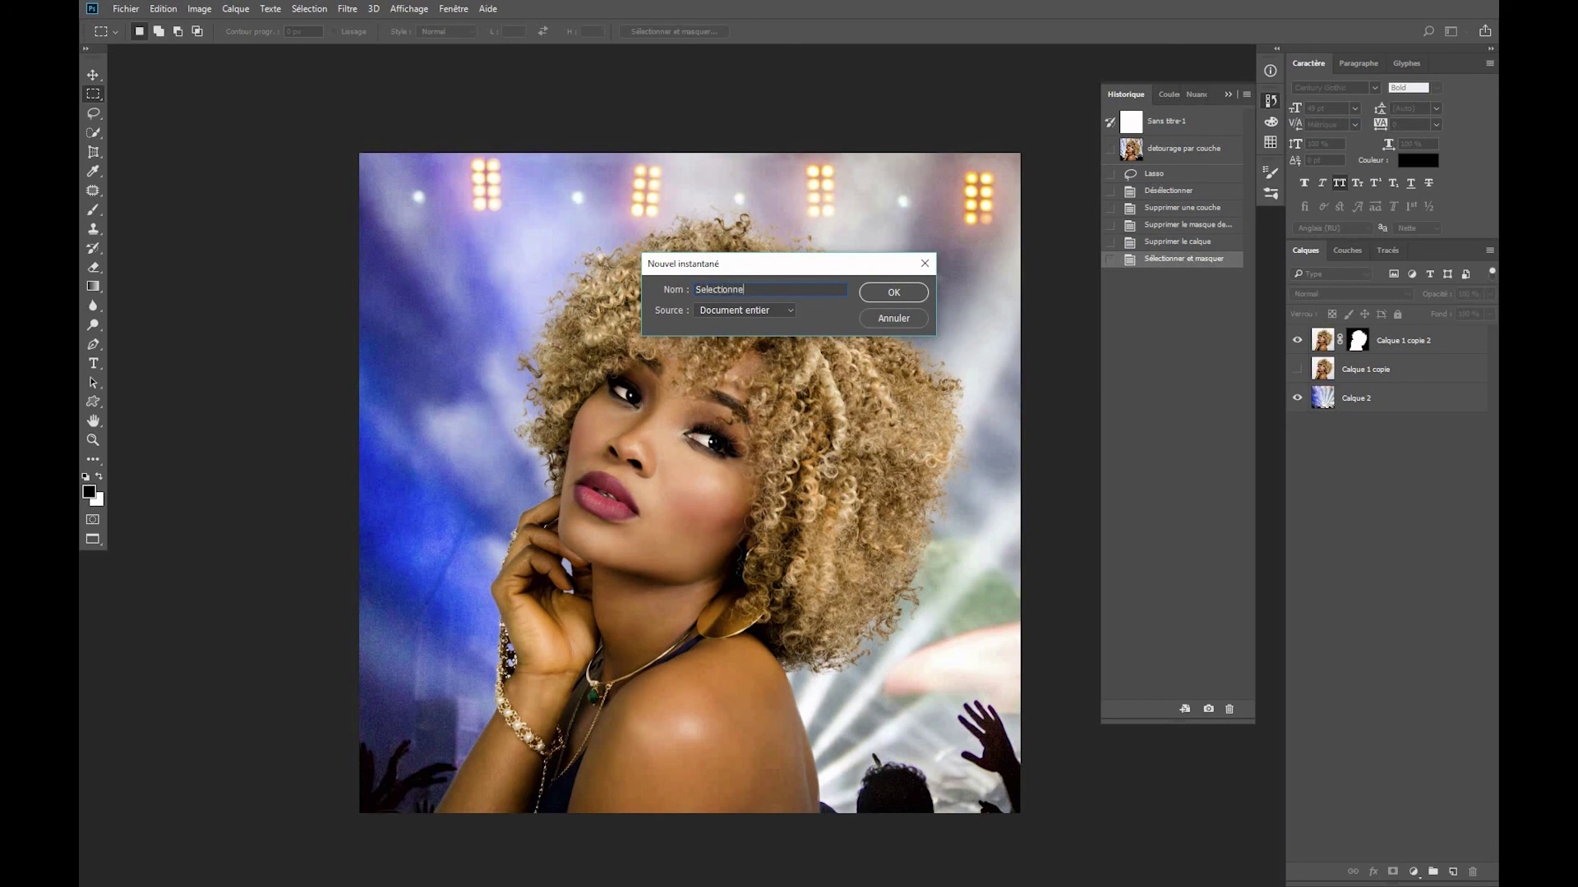
type("r et masquer")
key("Return")
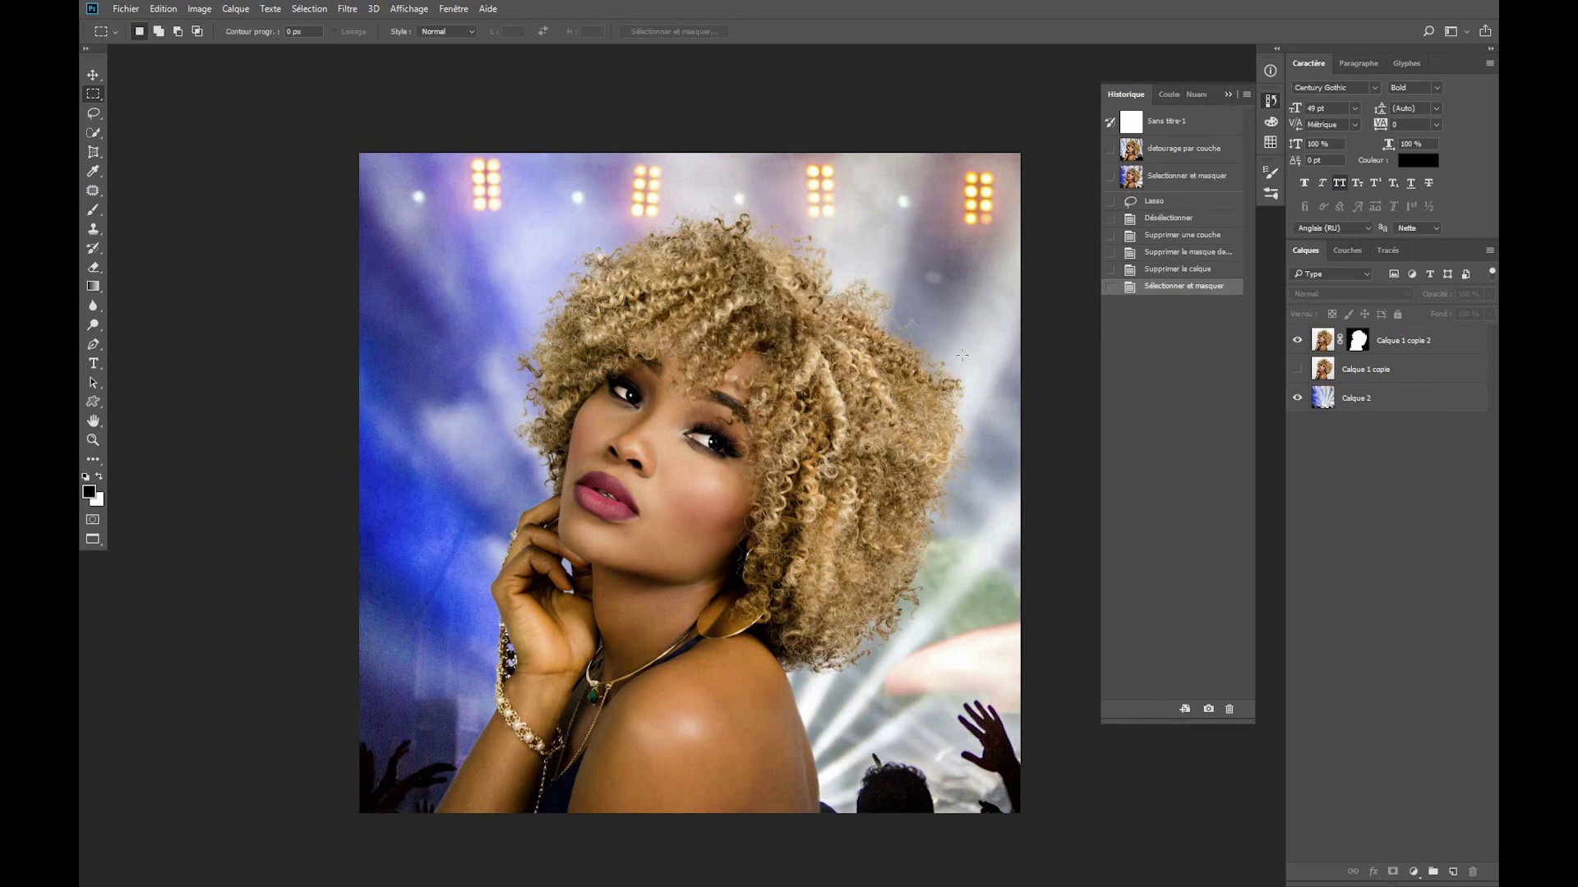
Compare the detourage par couche and Selectionner et masquer snapshots in full view.
left_click(1174, 157)
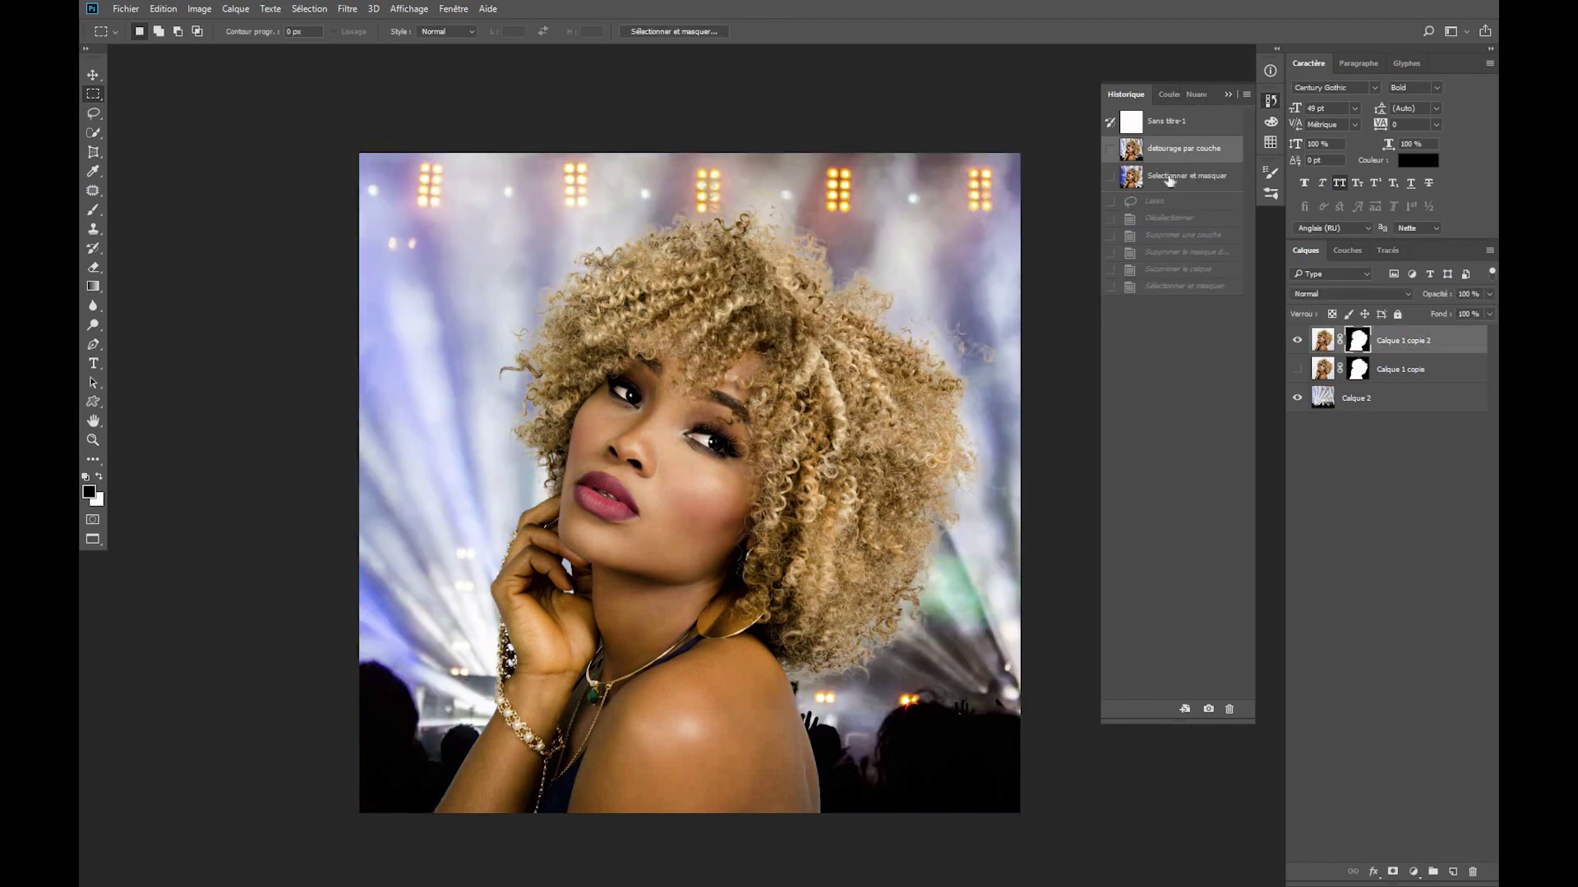
left_click(1170, 179)
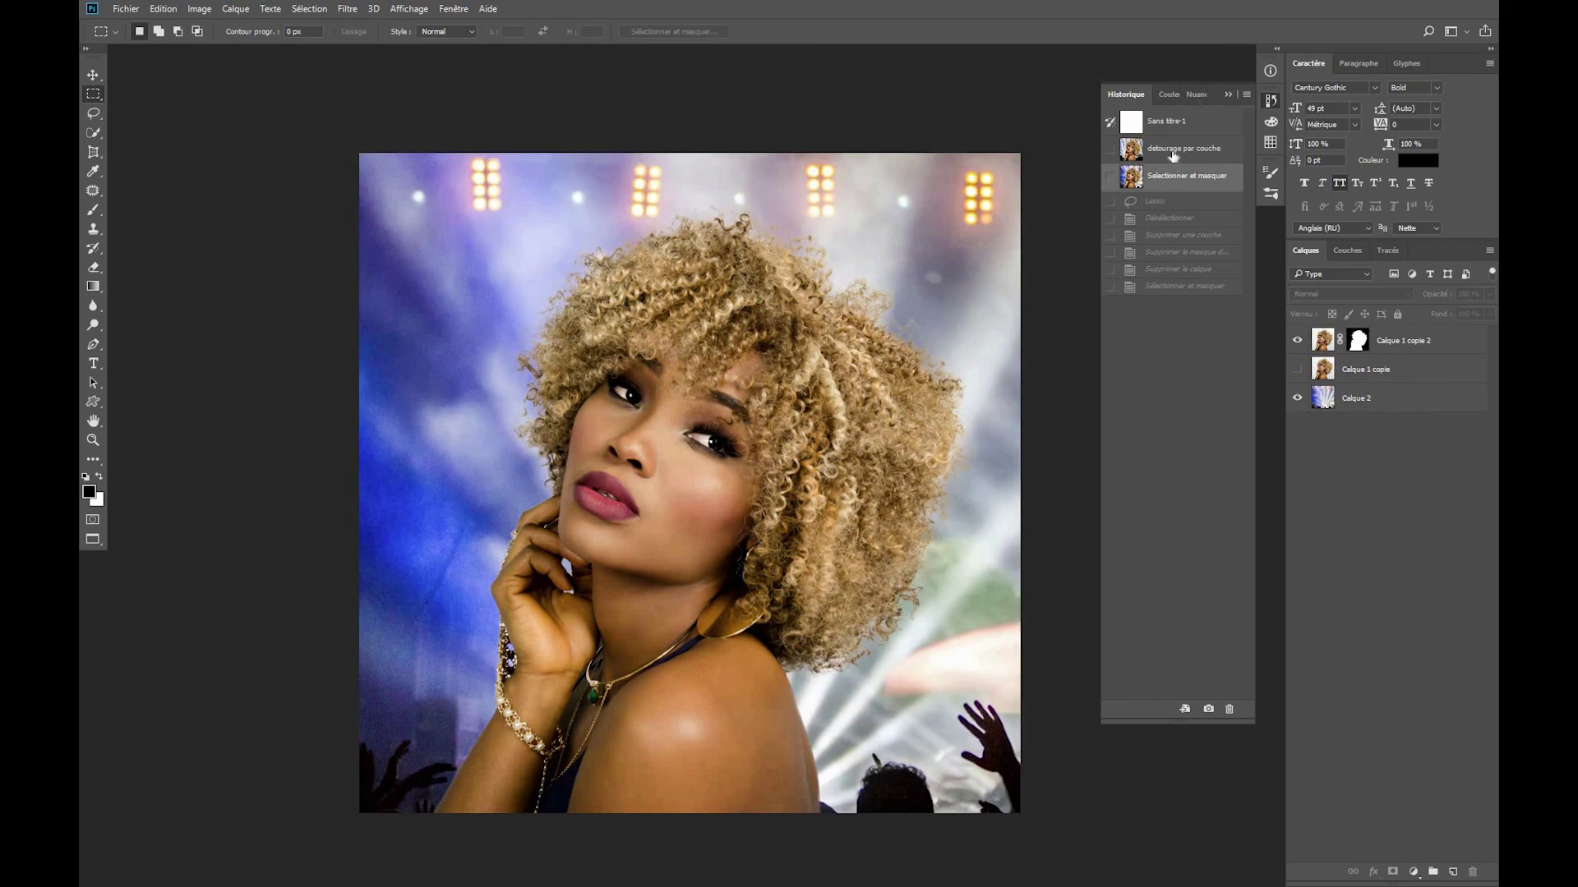
left_click(1174, 157)
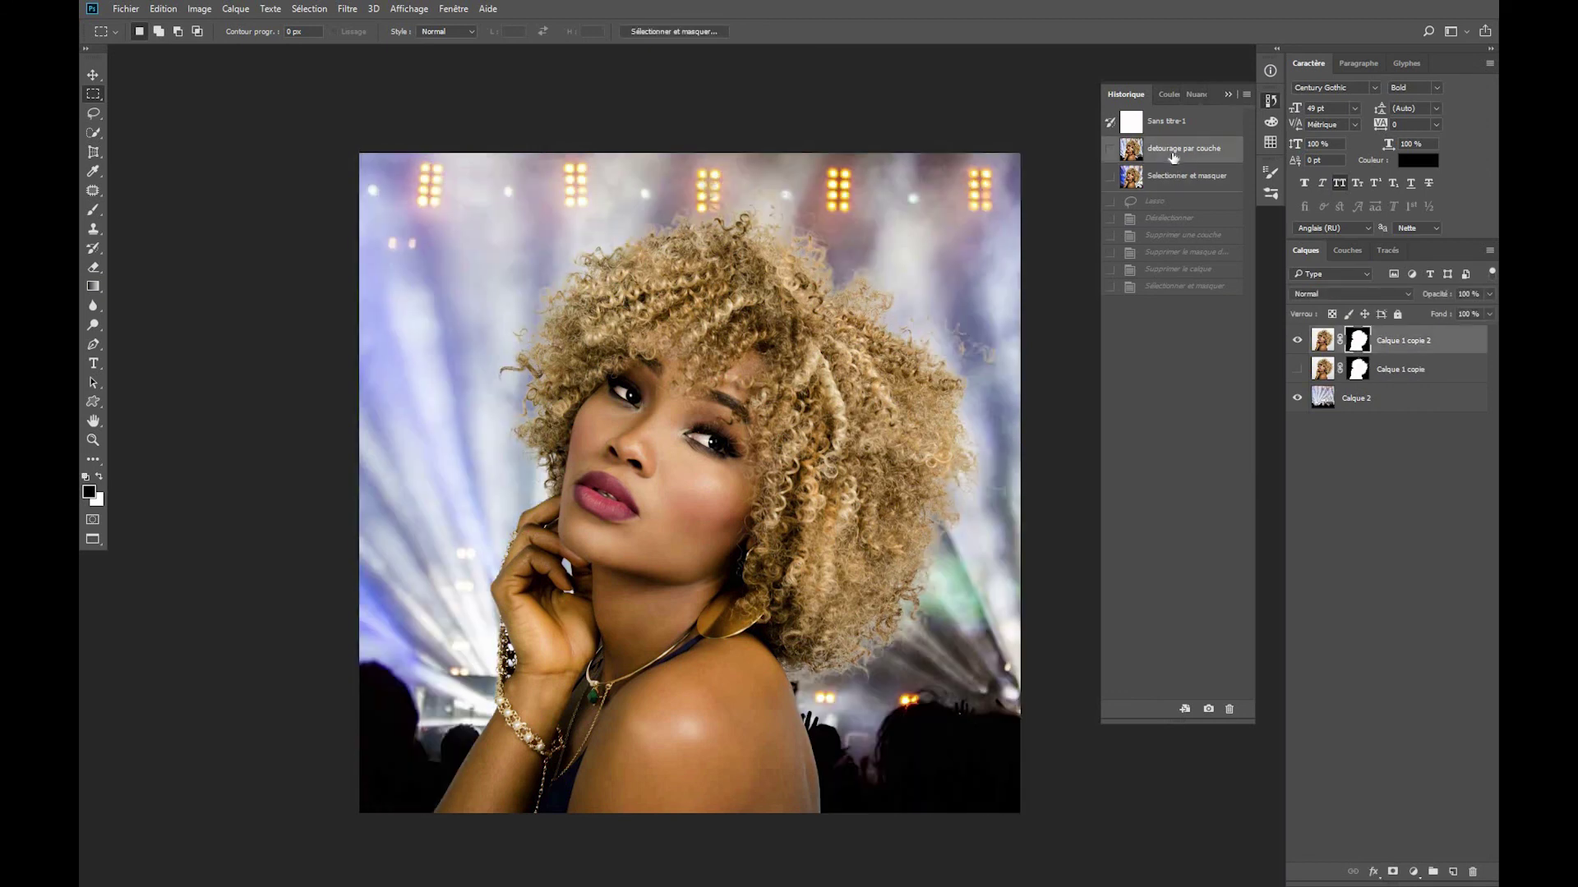
left_click(1163, 178)
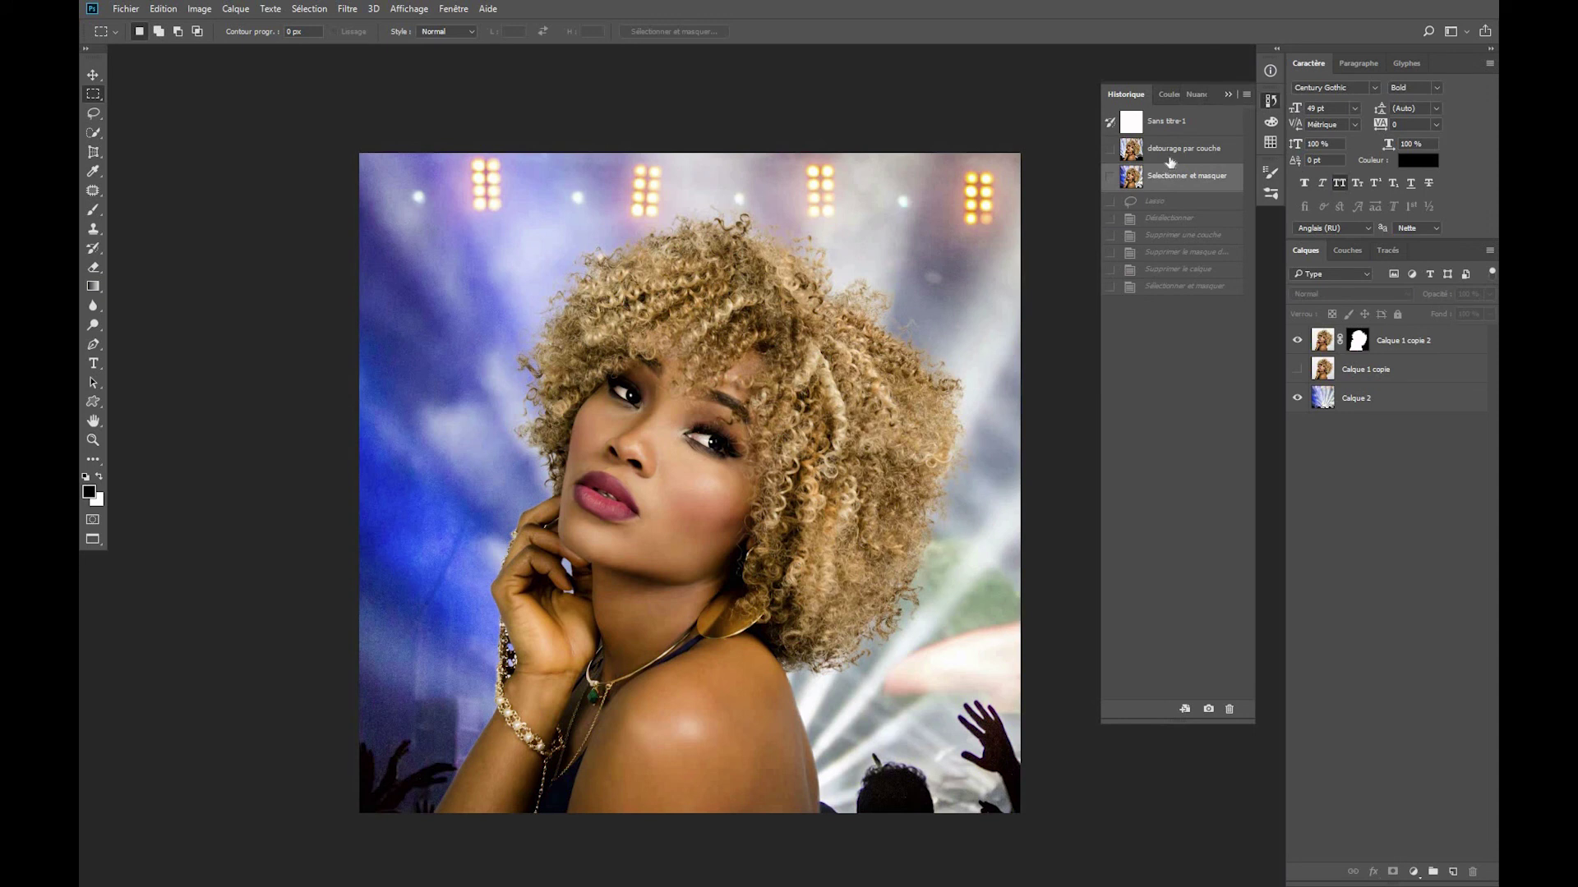
left_click(1171, 161)
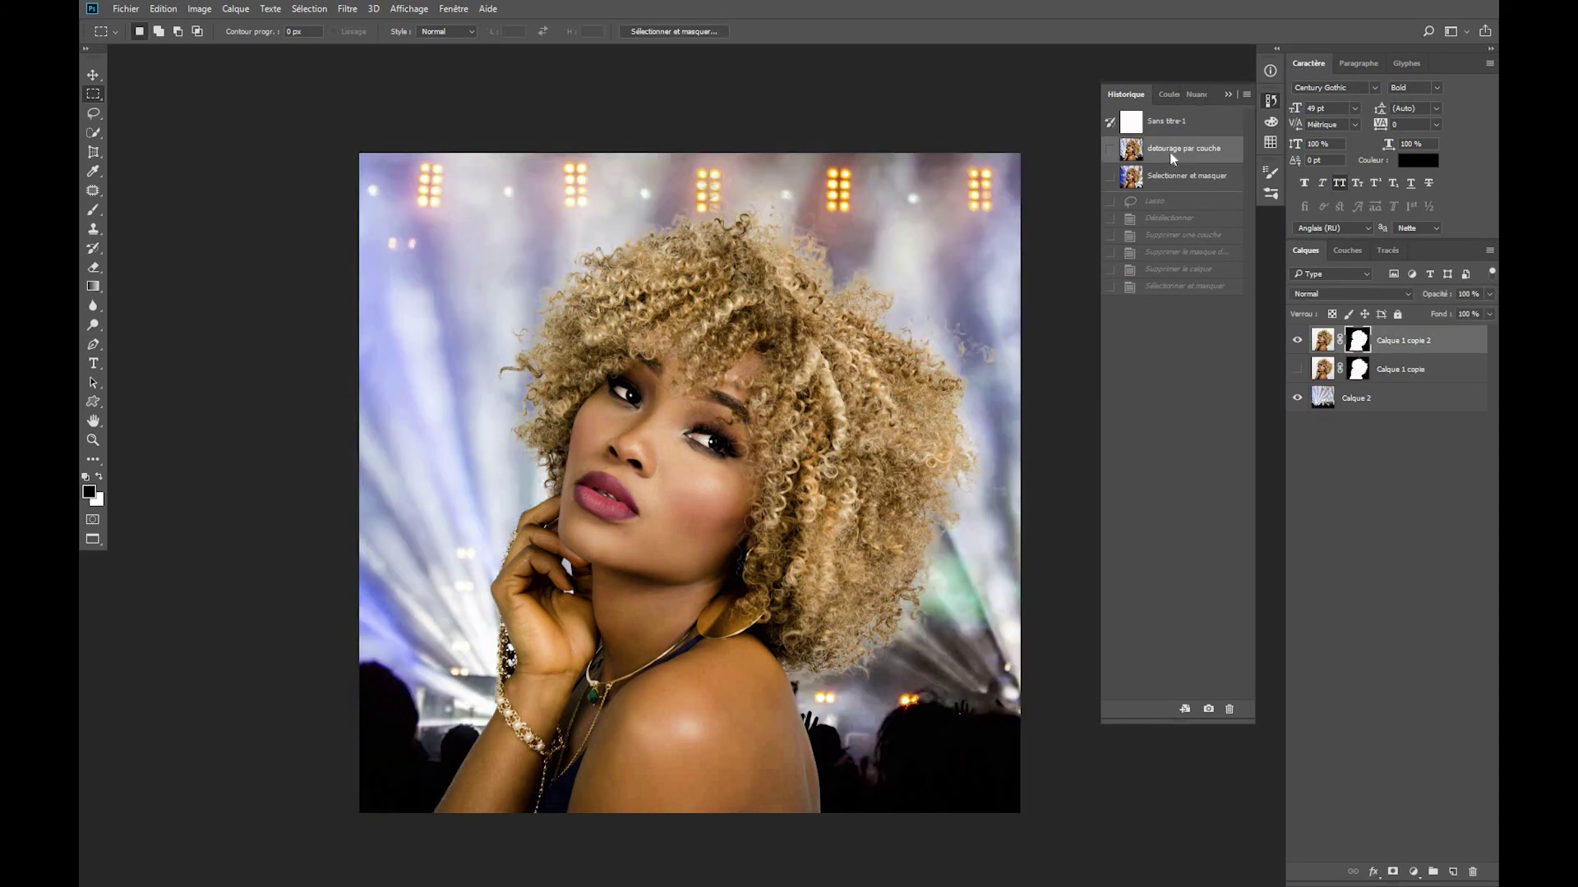
Copy the Calque 2 background from the detourage par couche snapshot into the Selectionner et masquer snapshot and delete its blue background layer.
left_click(1375, 406)
key("ctrl+a")
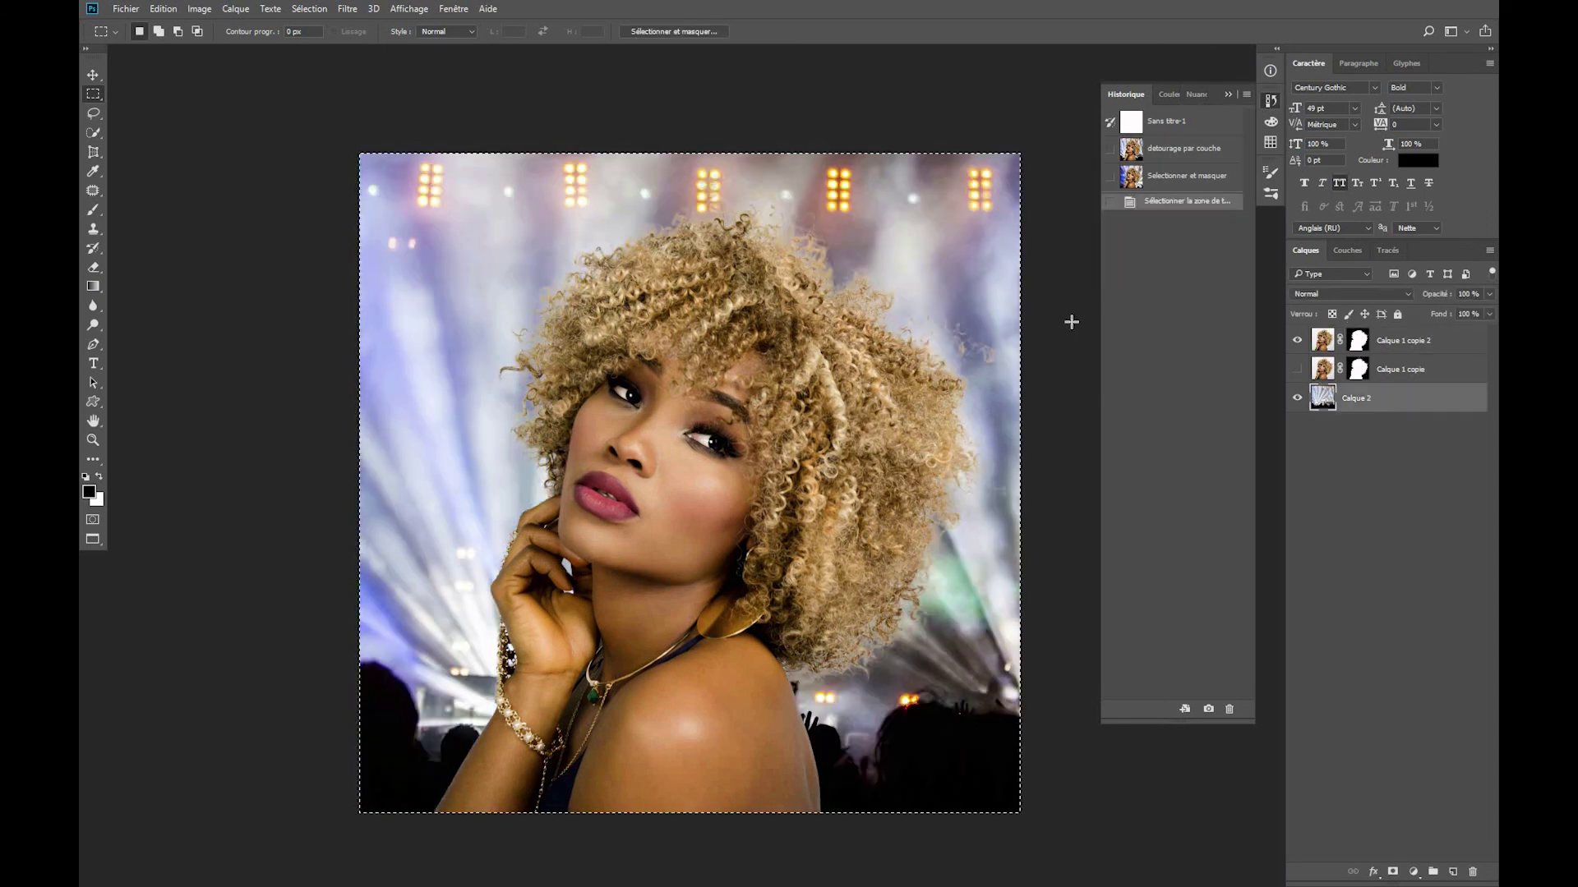
key("ctrl+z")
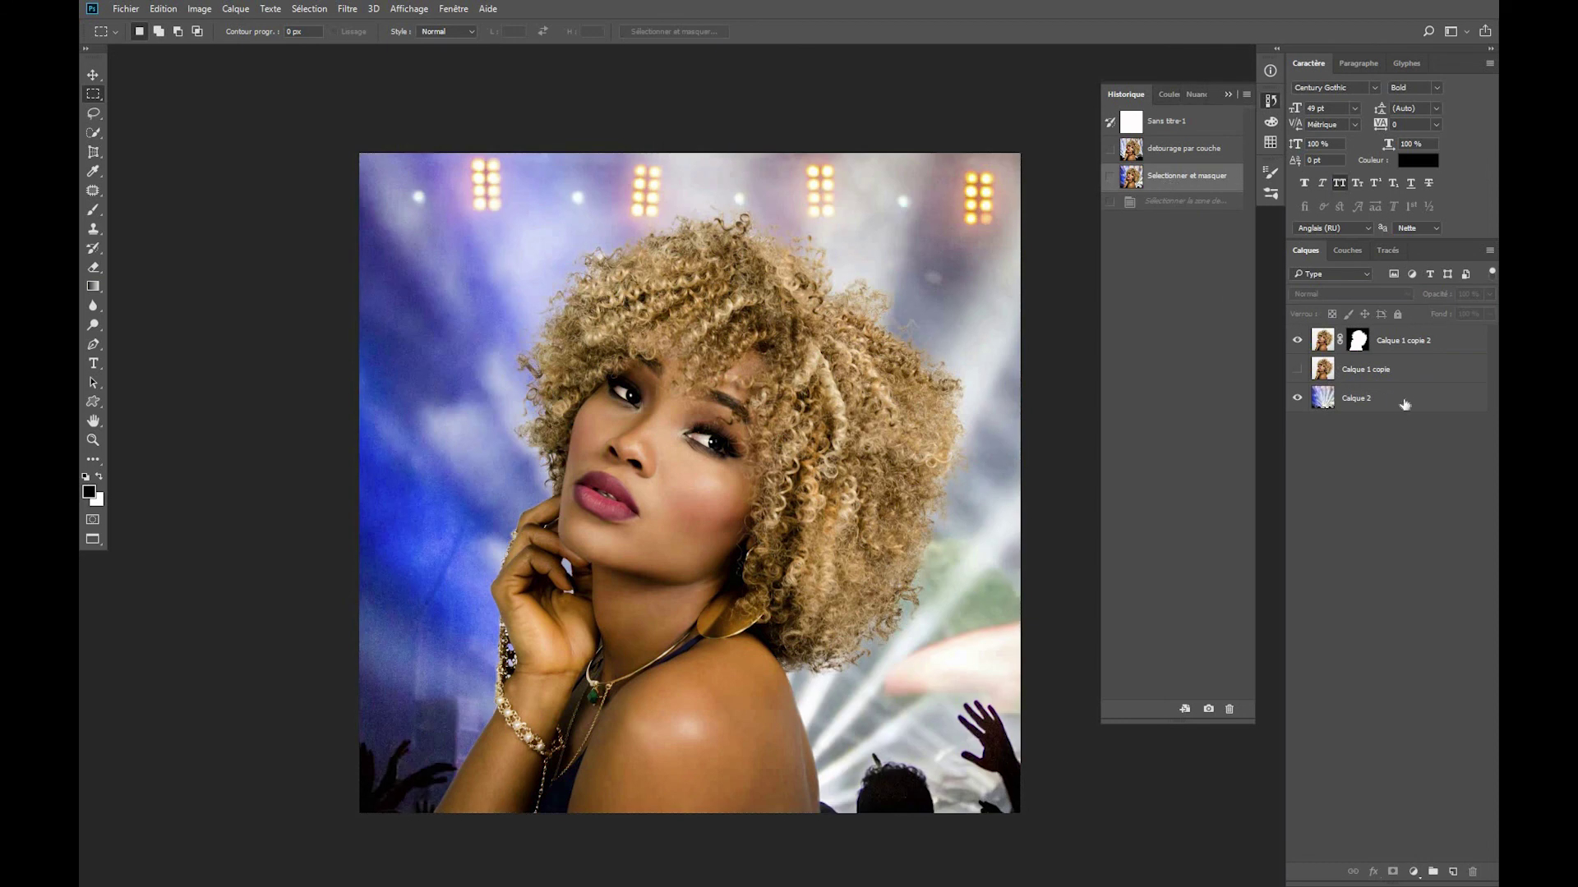
left_click(1404, 404)
key("ctrl+v")
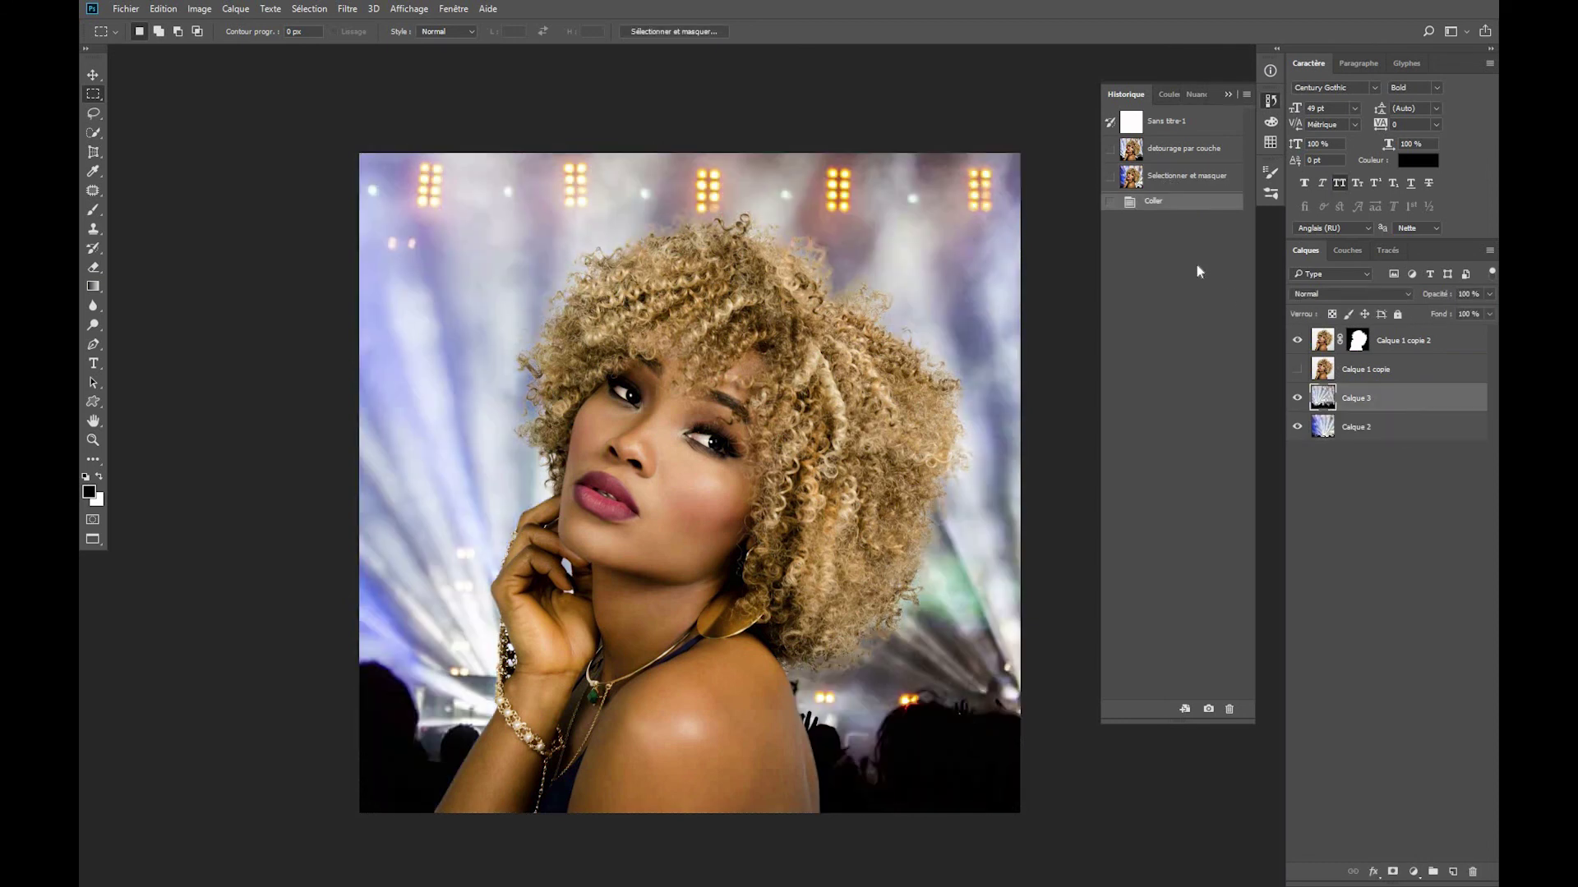
left_click_drag(1433, 430, 1472, 871)
Delete the old Selectionner et masquer snapshot and create a new one with the same name from the entire document.
left_click_drag(1188, 177, 1231, 712)
left_click(1247, 93)
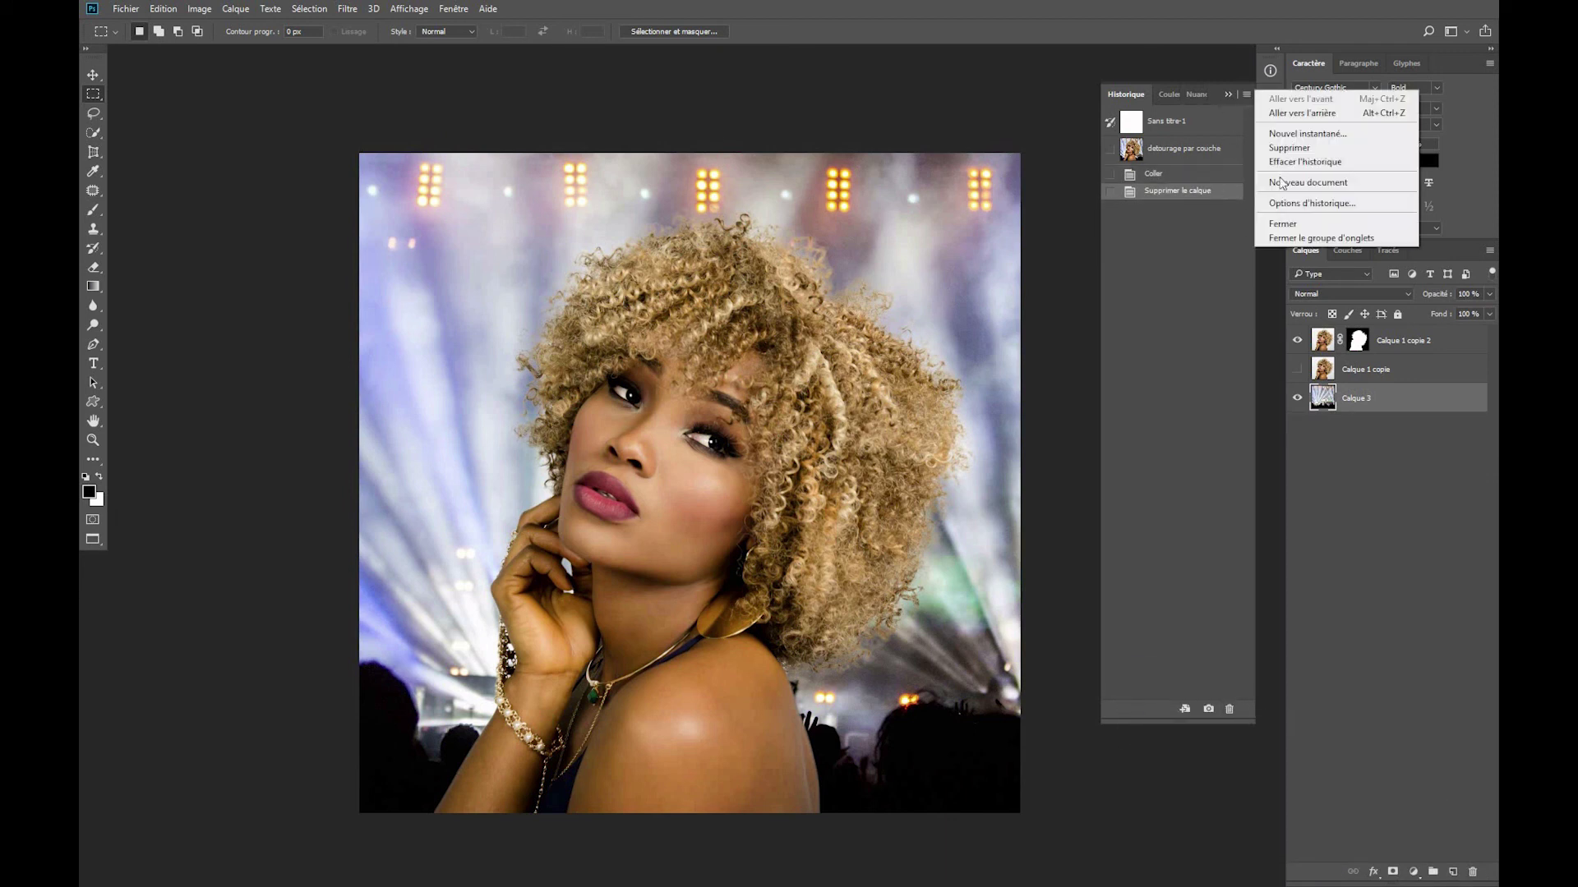
left_click(1315, 134)
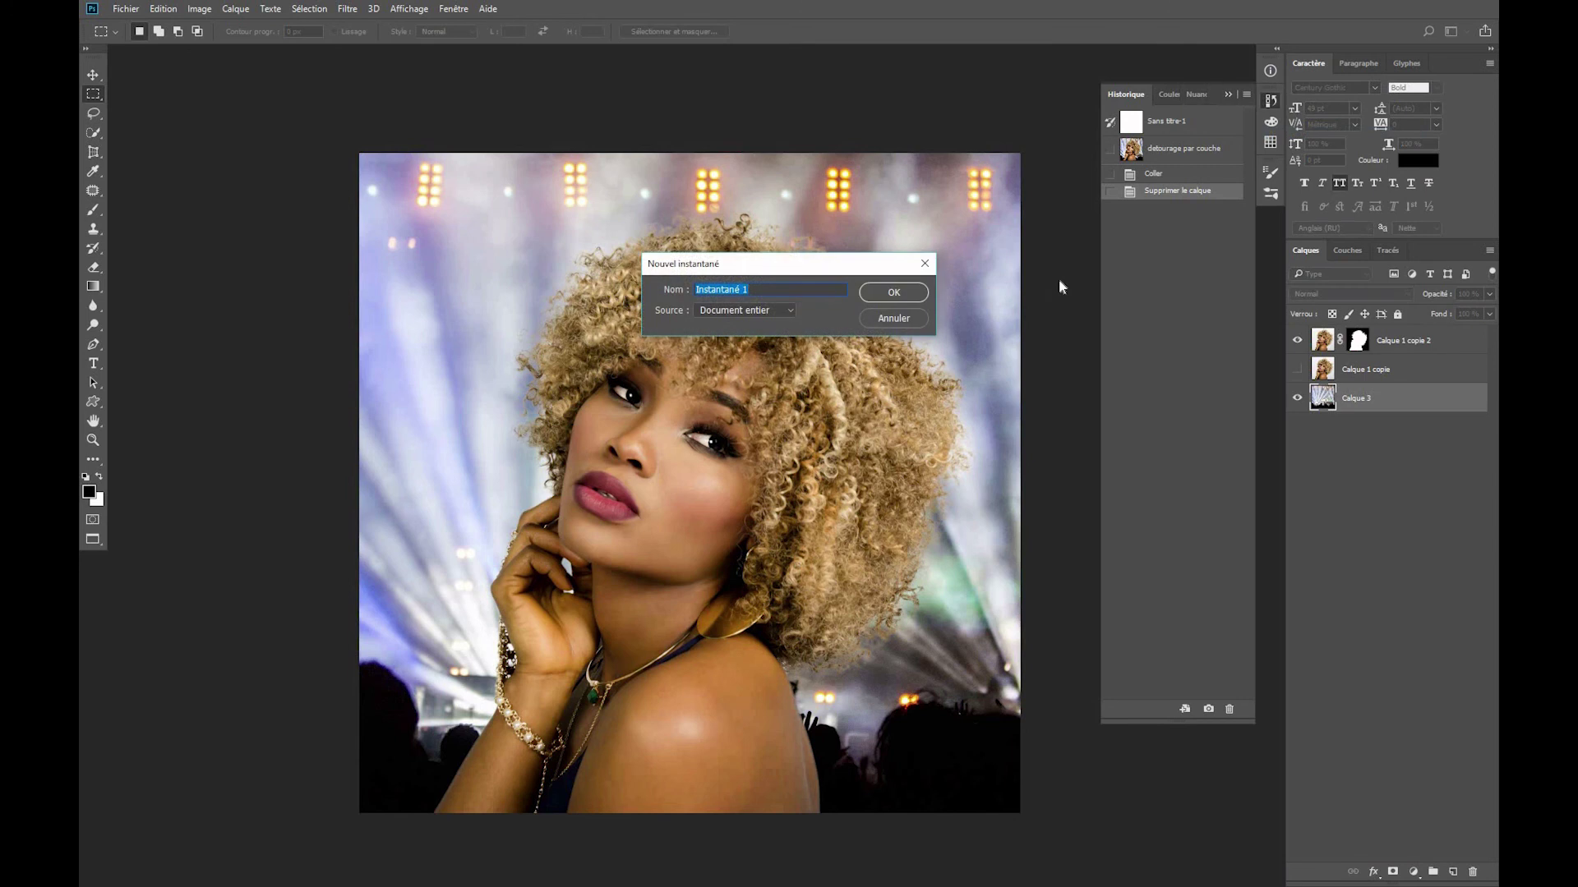
type("Selectionner et masquer")
key("Return")
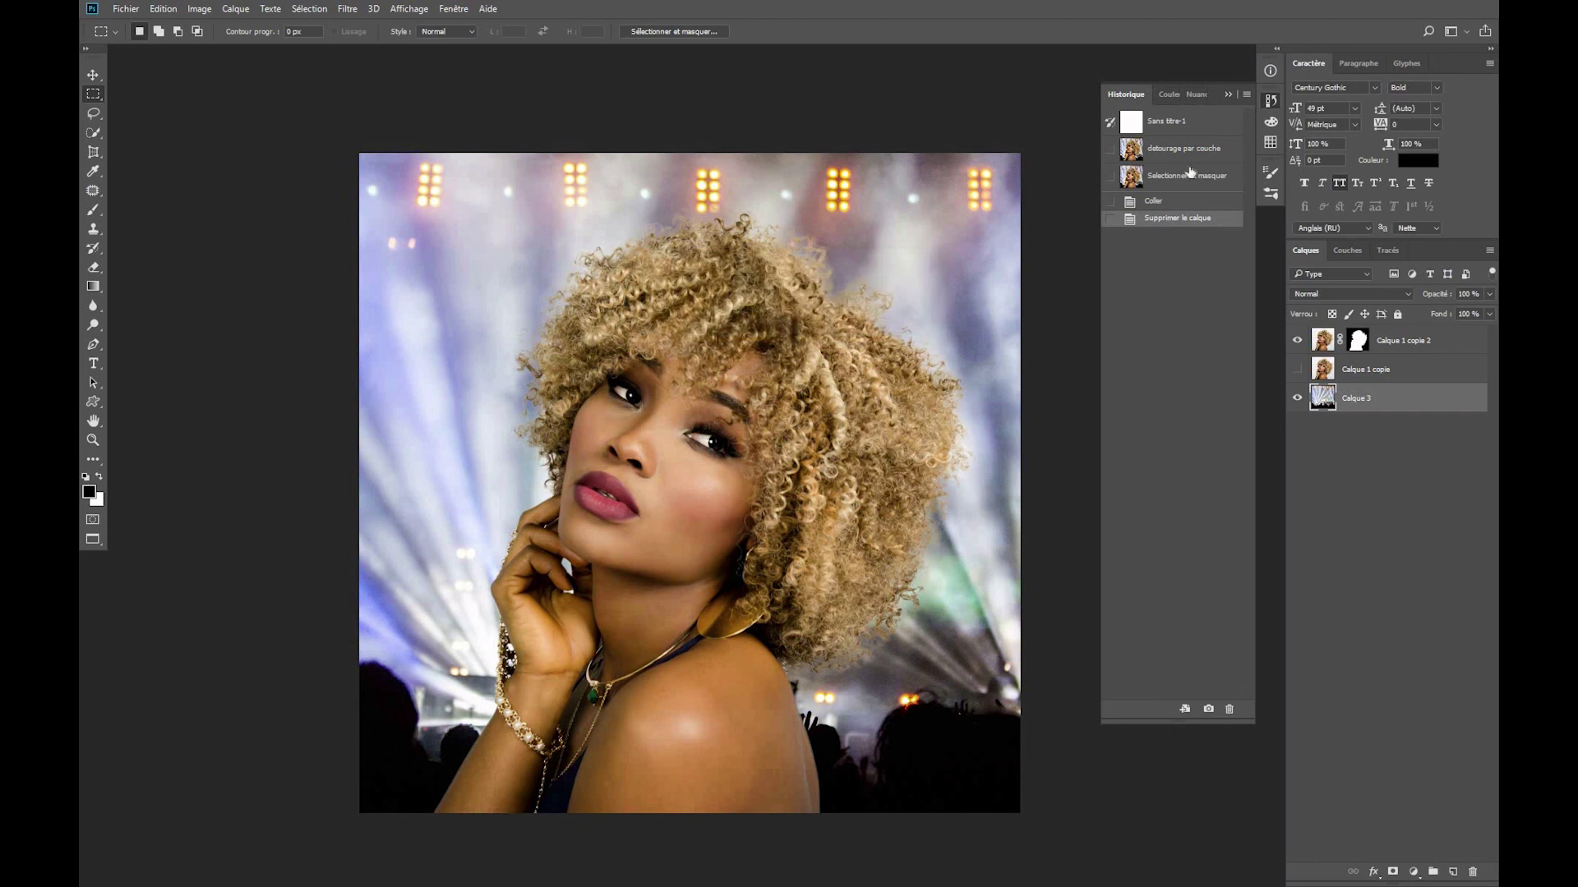
Compare the two snapshots over the matching background, first on the whole image and then close up around the hand and bracelet.
left_click(1184, 150)
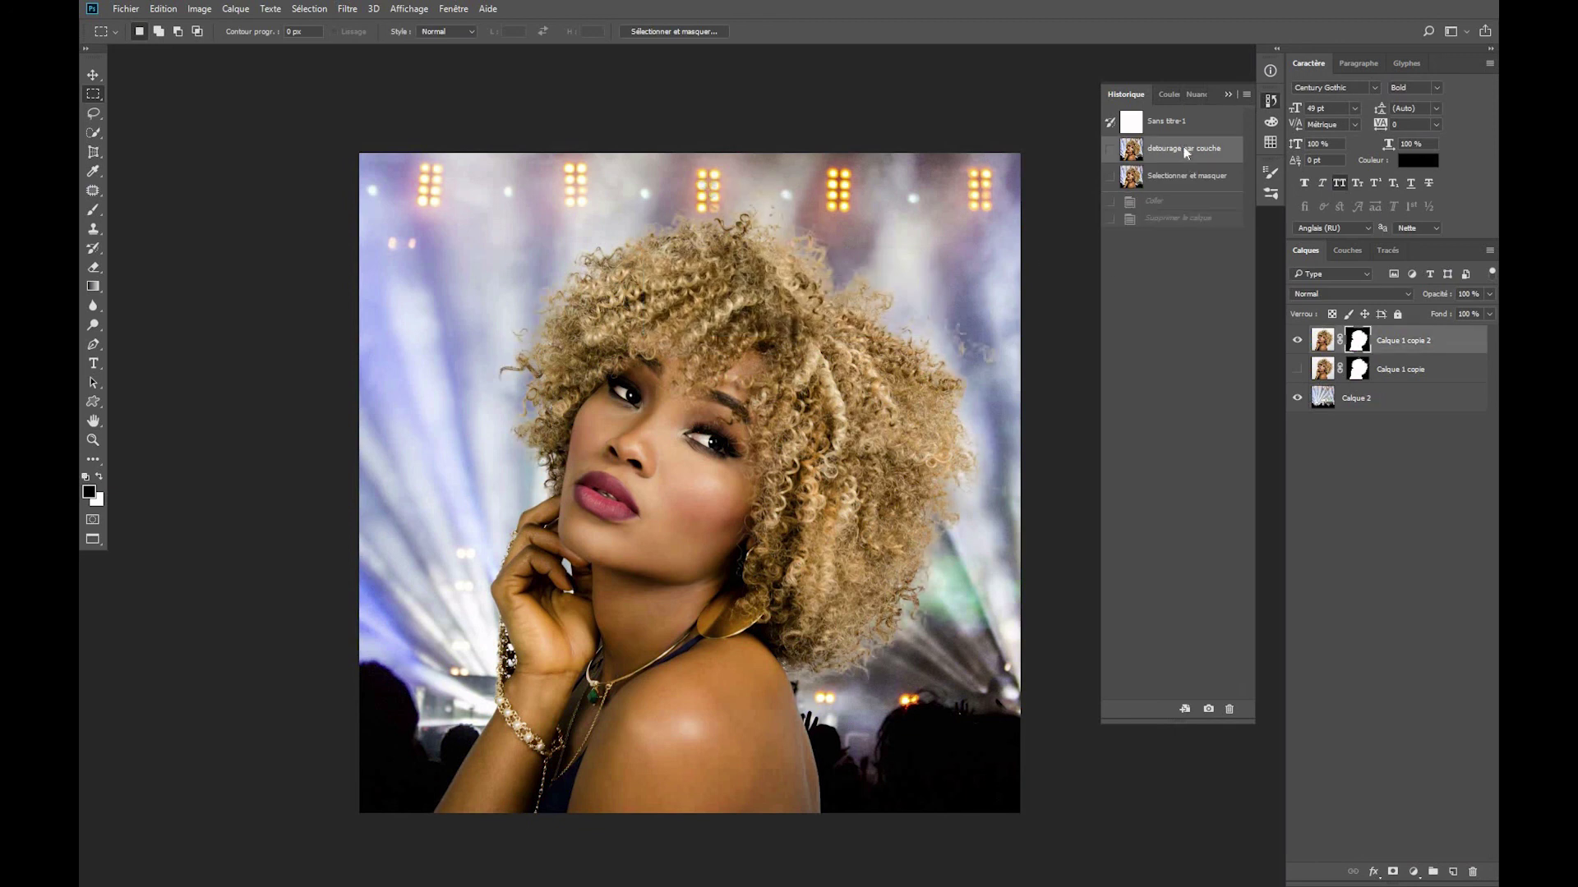
left_click(1159, 181)
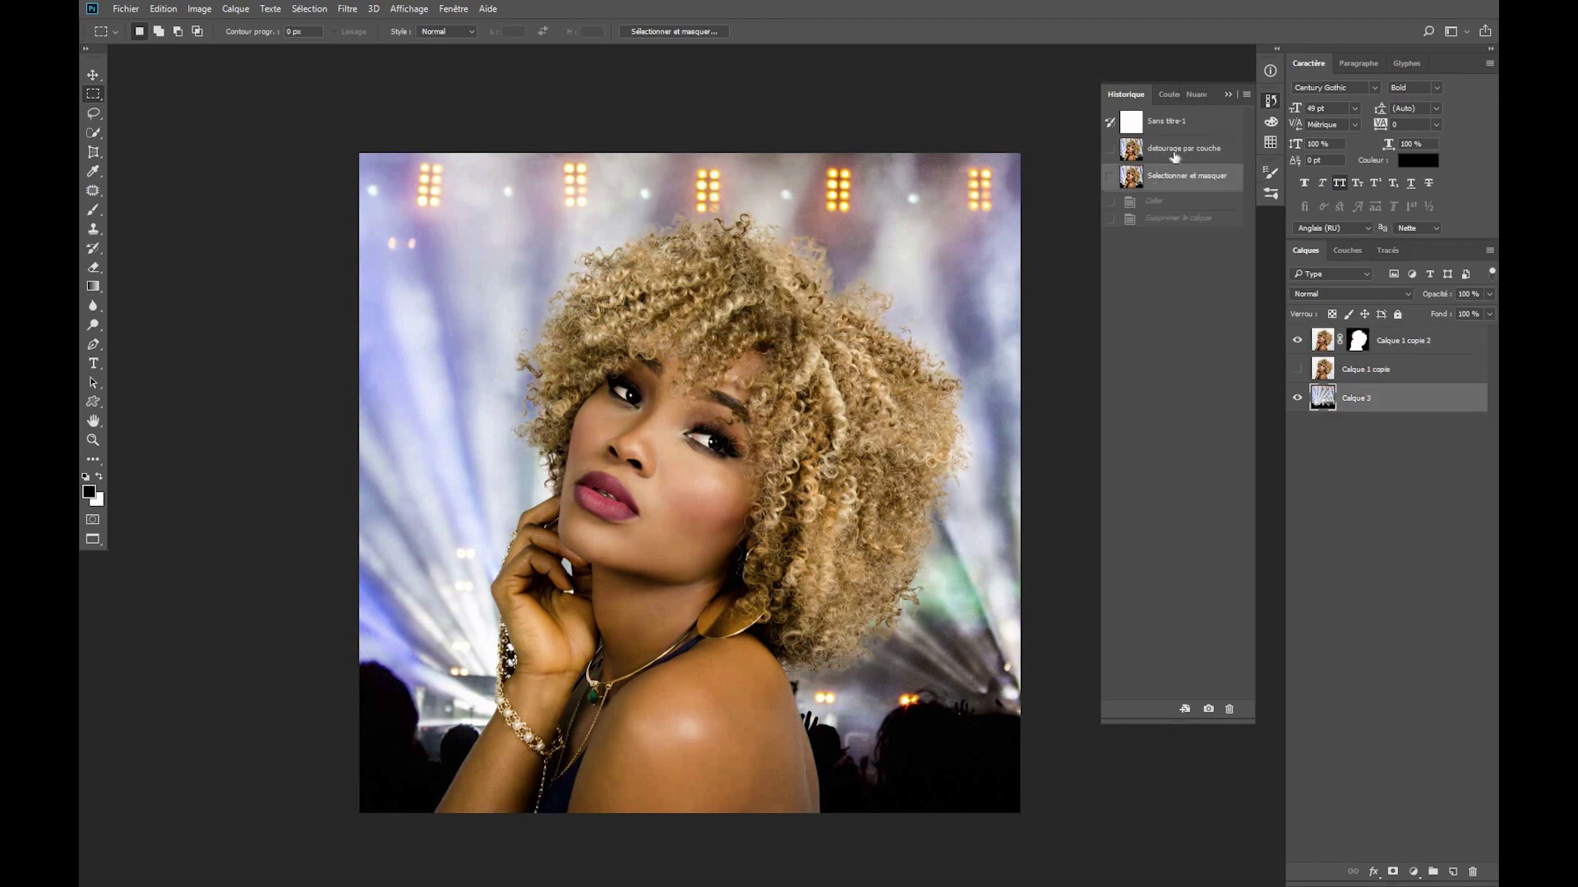
left_click(1174, 156)
left_click(92, 441)
left_click_drag(569, 671, 644, 751)
left_click_drag(1082, 482, 873, 420)
left_click(1161, 179)
left_click(1176, 151)
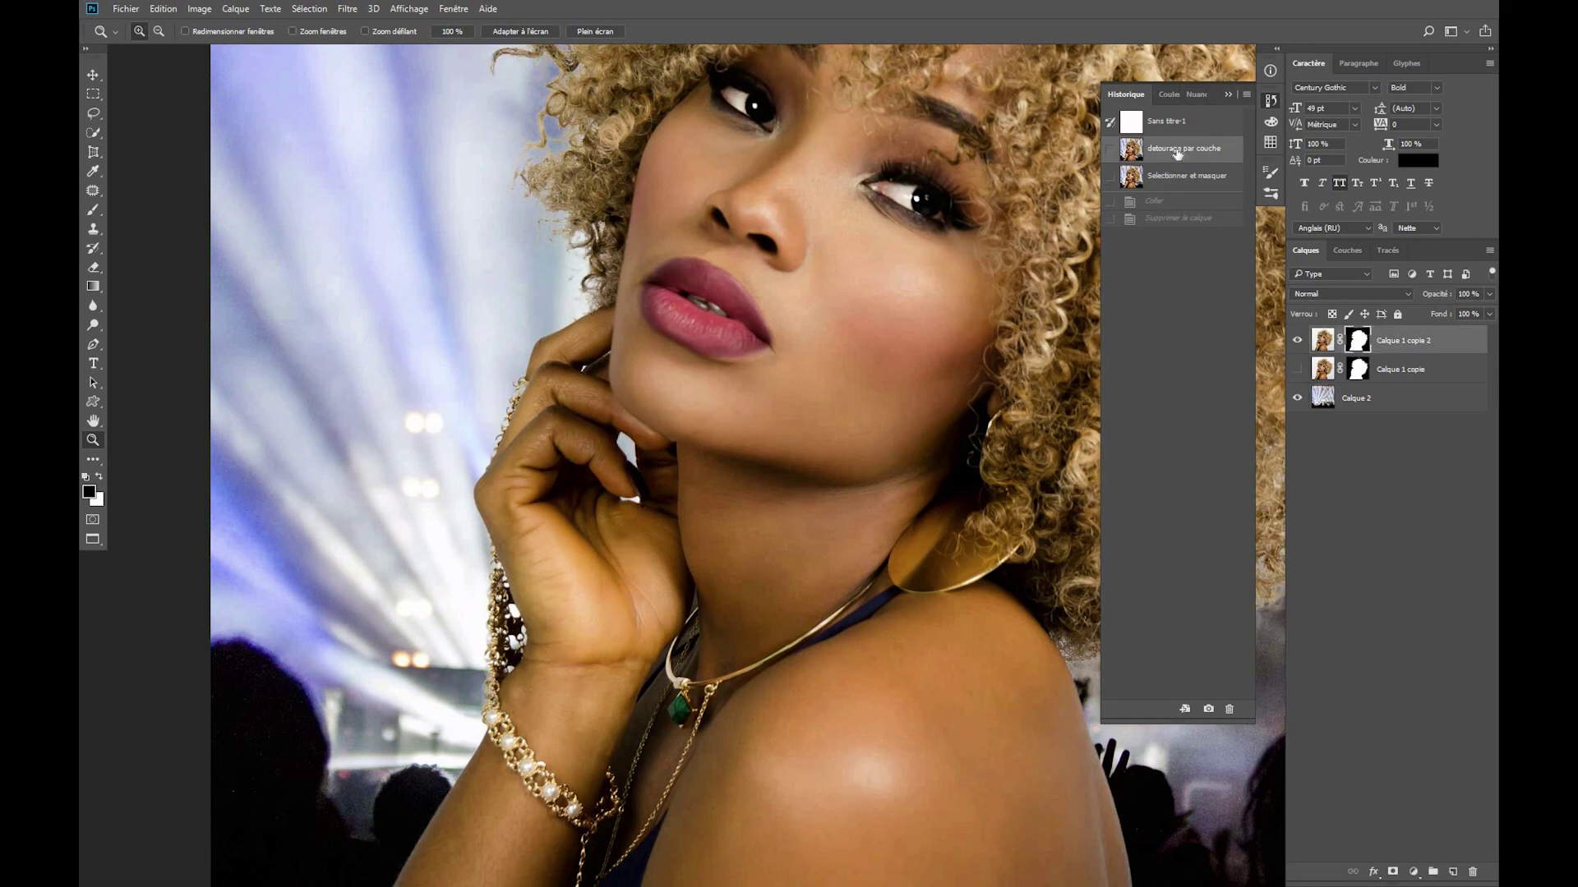
Examine the outer hair edge and shoulder up close in detourage par couche, then the same hair edge in Selectionner et masquer.
left_click_drag(640, 526, 567, 822)
left_click_drag(1017, 618, 649, 412)
left_click_drag(570, 638, 678, 387)
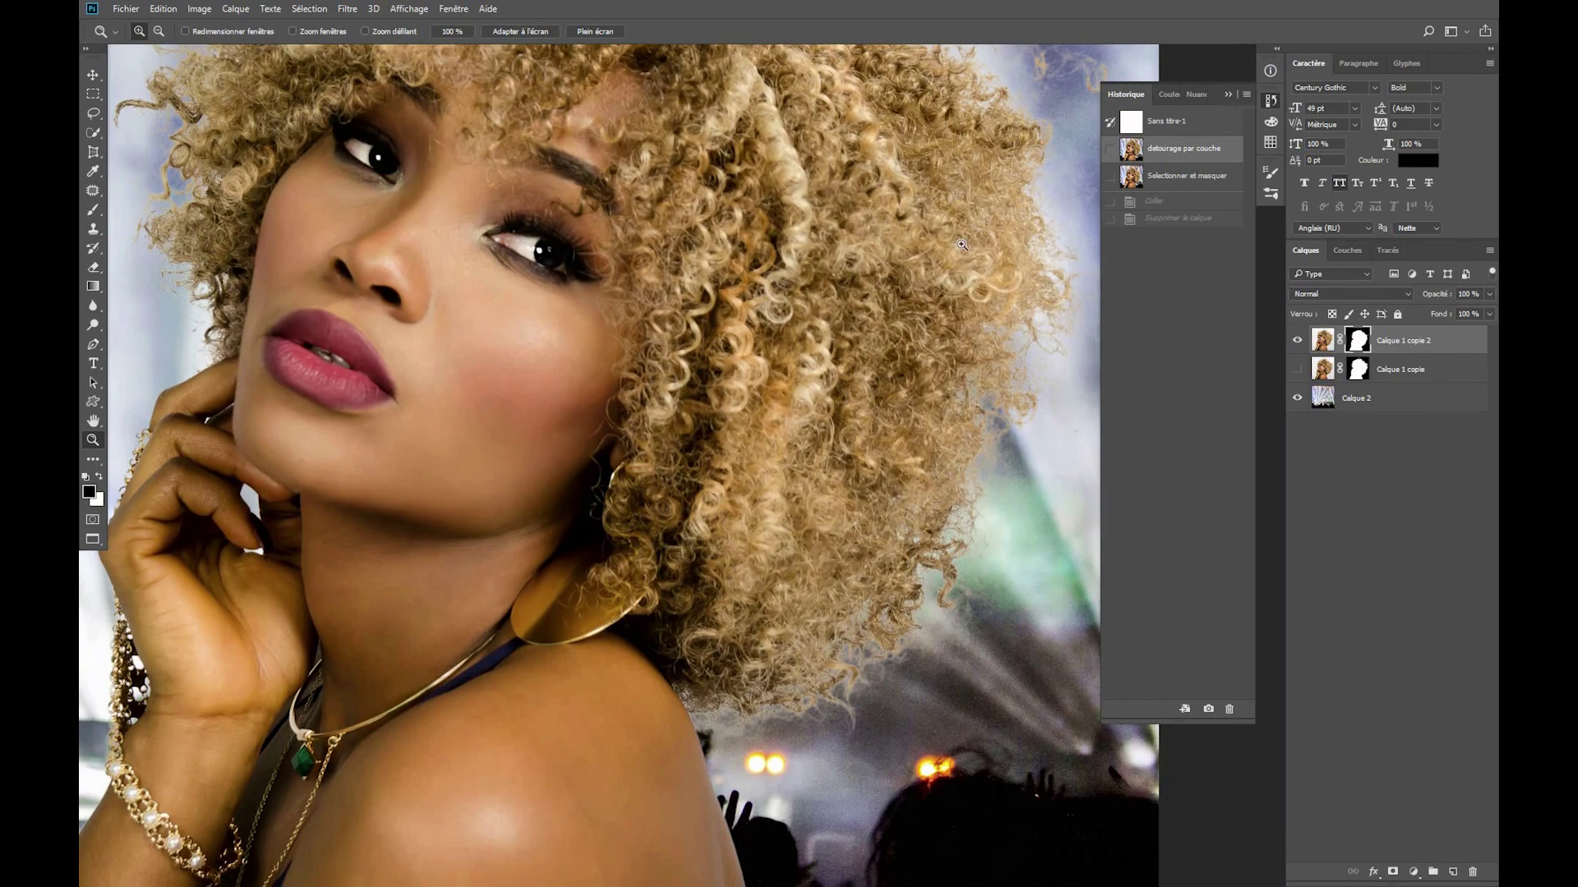
left_click_drag(595, 552, 697, 378)
left_click_drag(378, 618, 577, 655)
left_click_drag(1001, 444, 825, 444)
mouse_move(389, 347)
left_mouse_down()
mouse_move(613, 300)
mouse_move(373, 329)
left_mouse_up()
left_click(1164, 176)
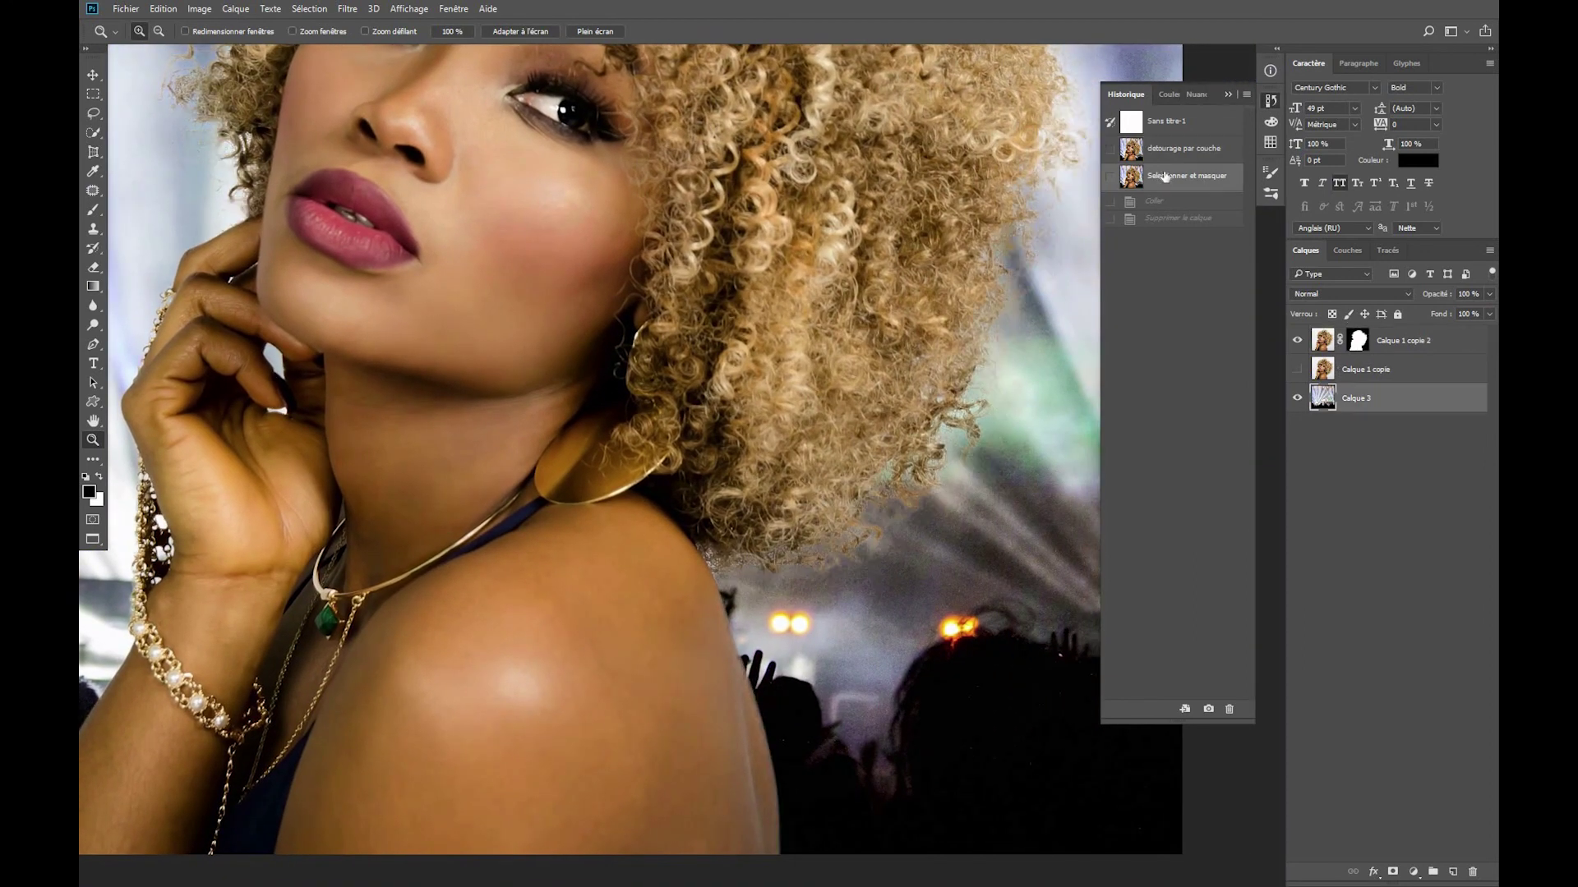
left_click_drag(959, 210, 823, 458)
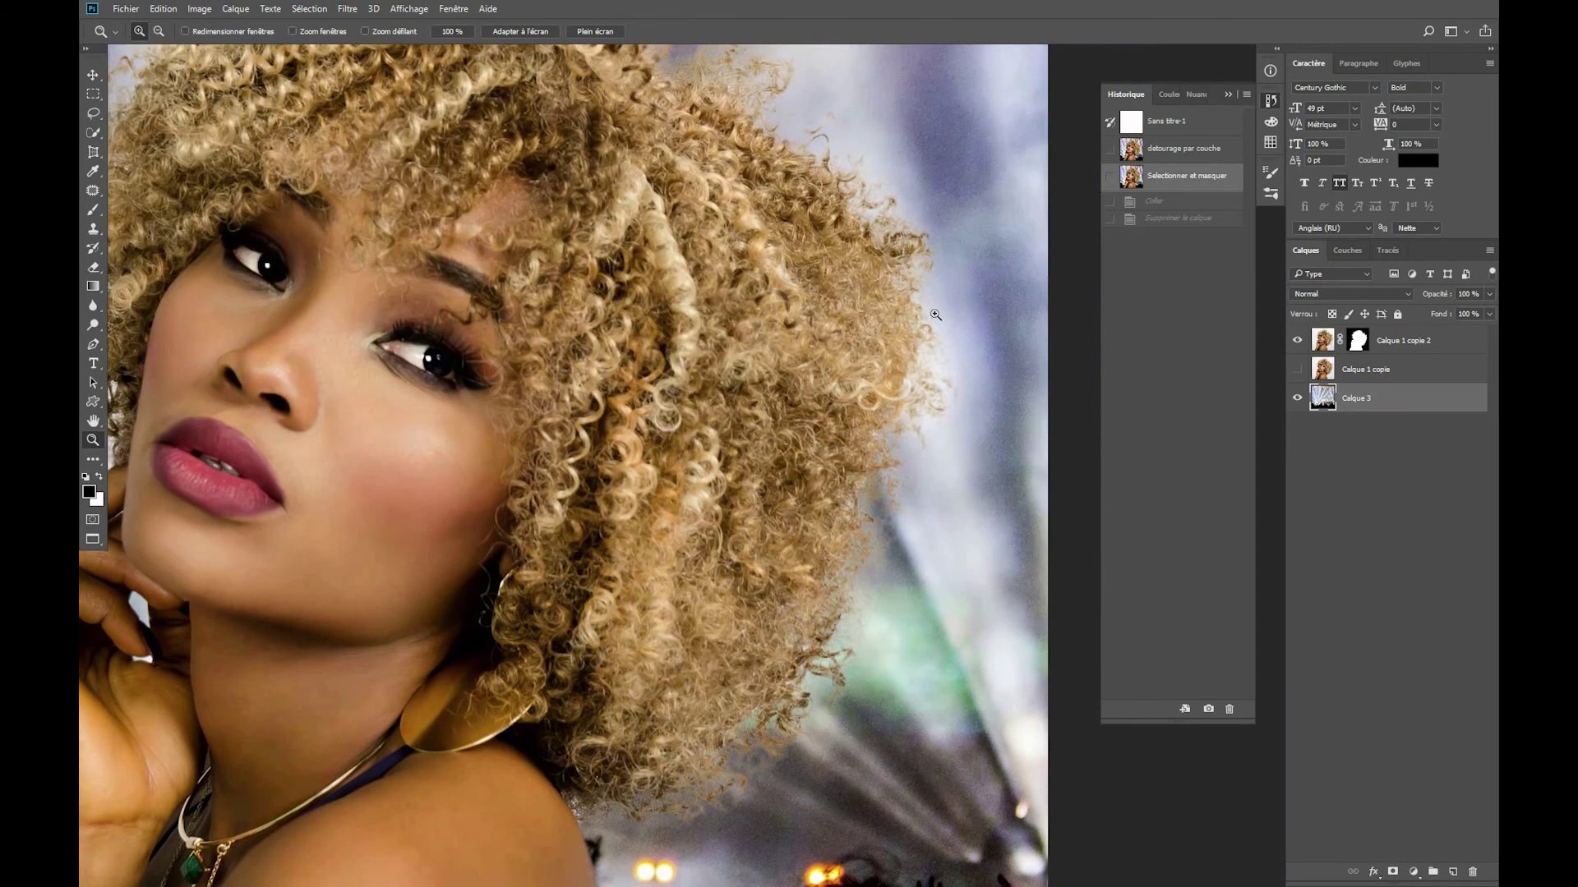
Compare the hand and bracelet edges between the snapshots and return to the whole image in detourage par couche.
left_click_drag(436, 332, 978, 114)
left_click_drag(662, 574, 606, 449)
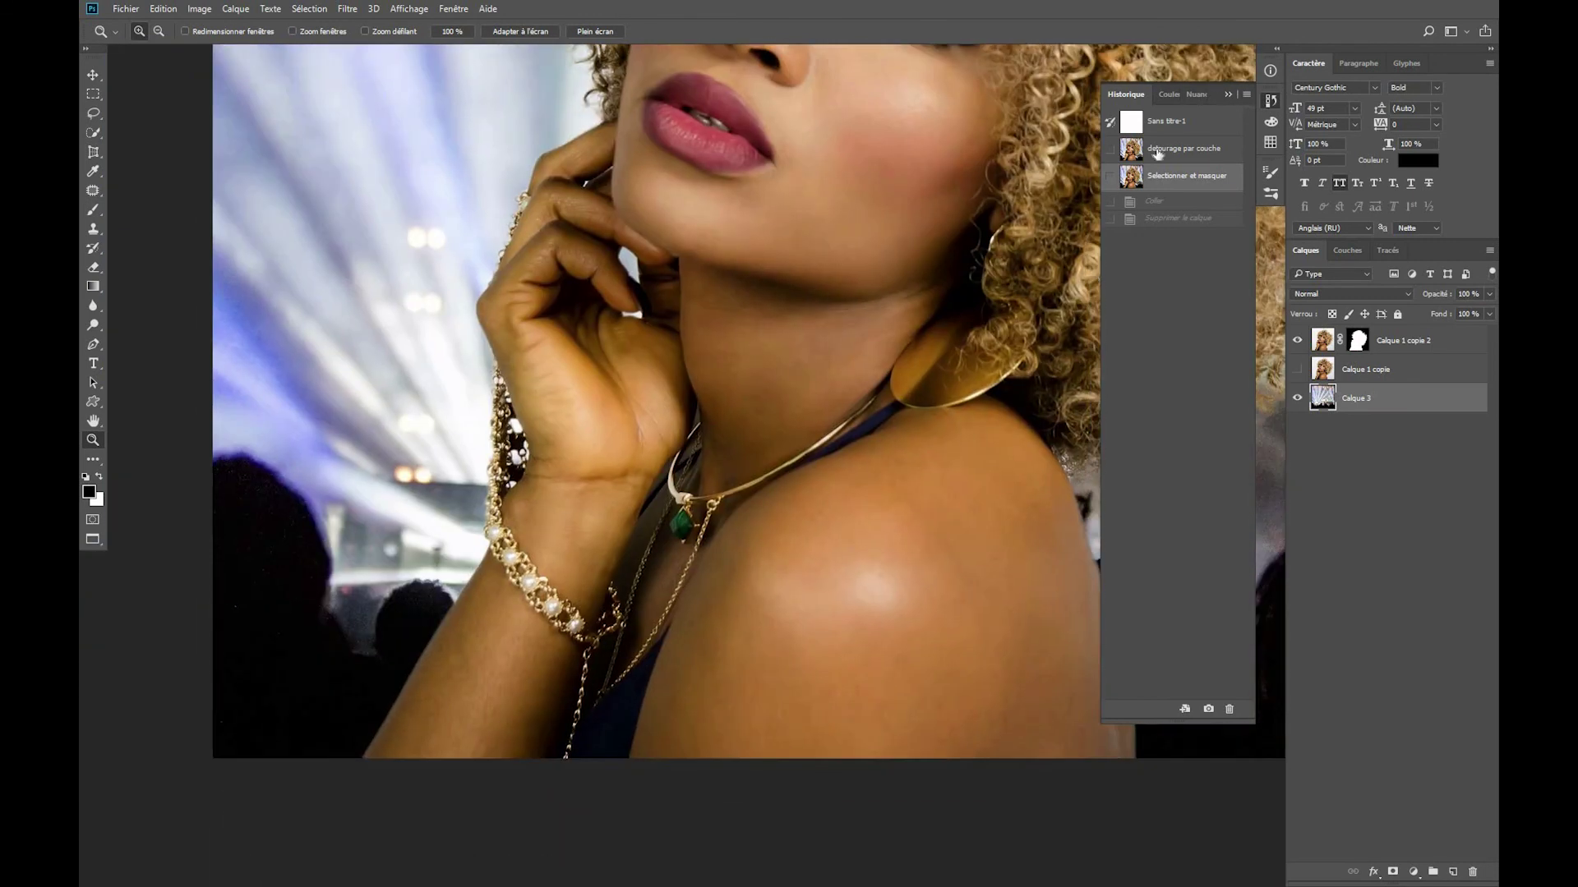
left_click(1158, 152)
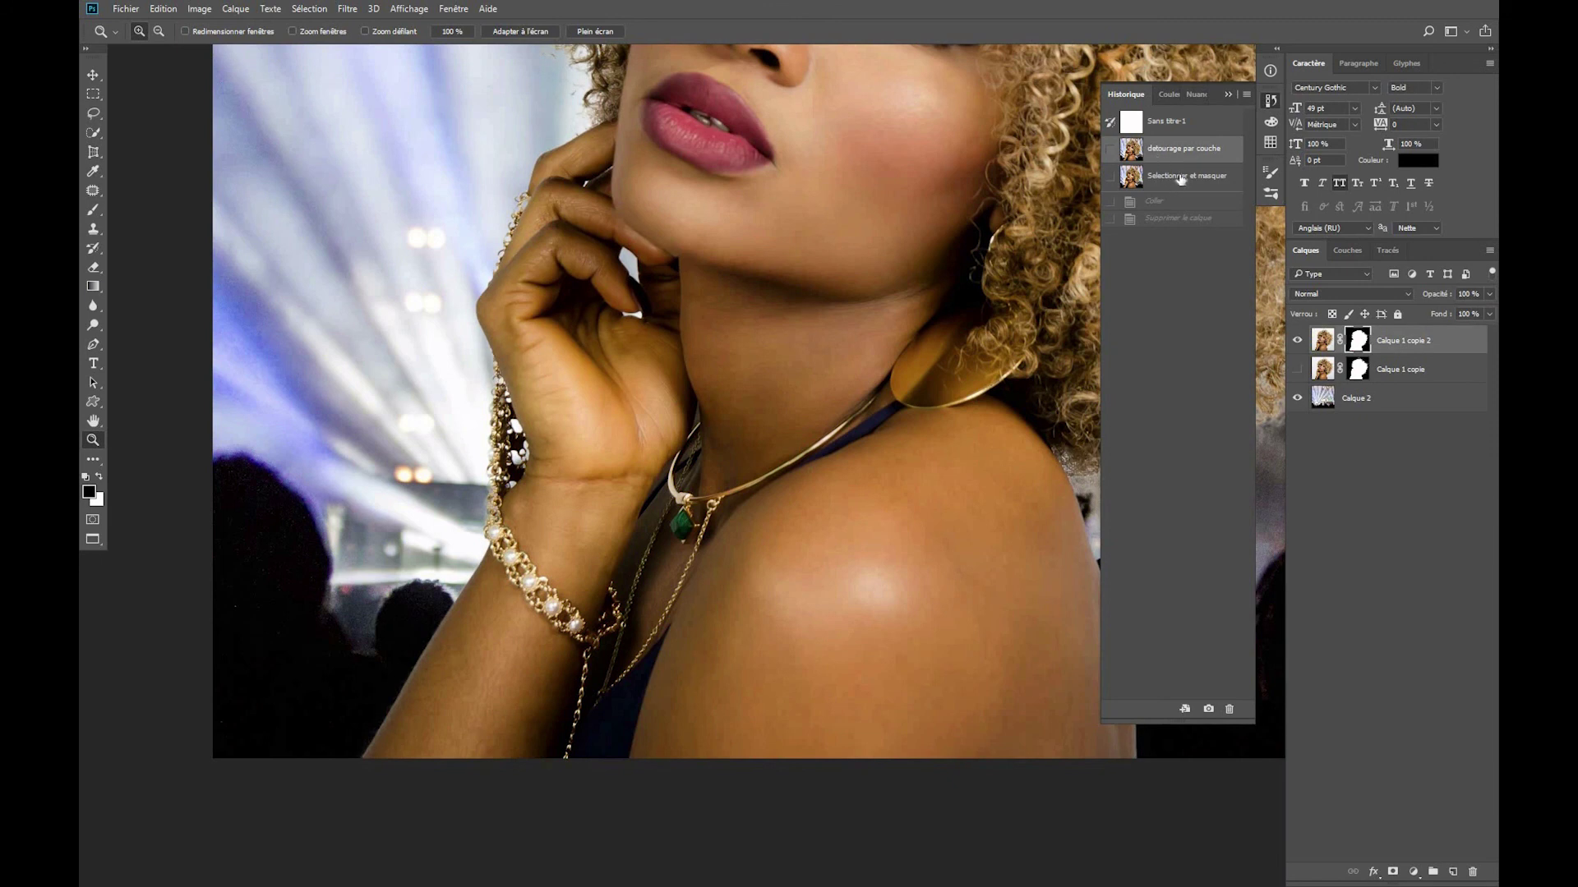
left_click(1183, 175)
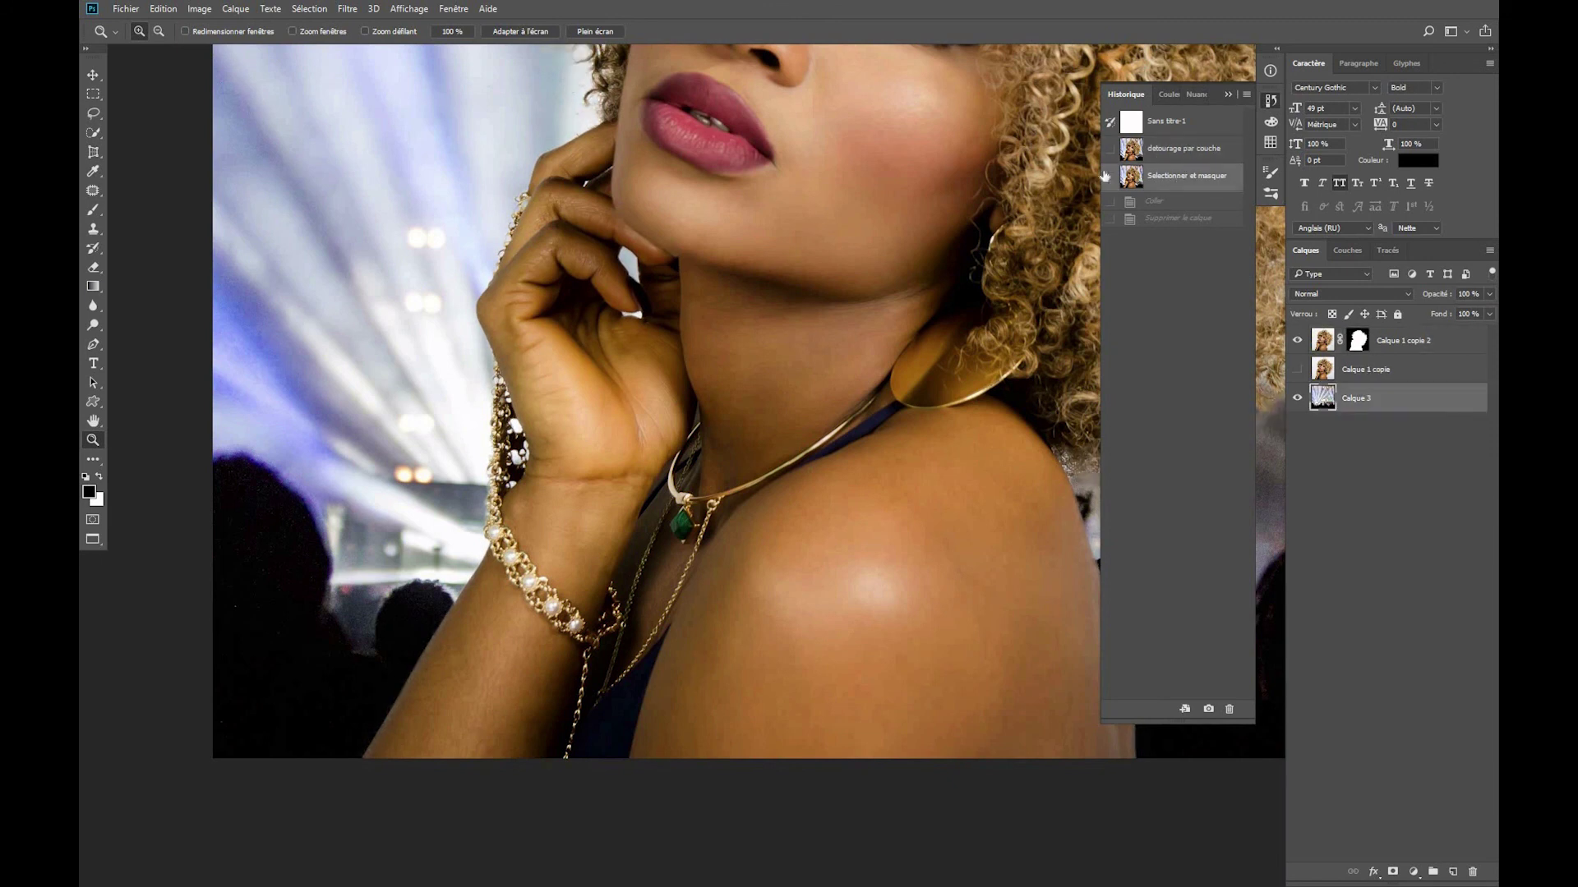
left_click(1190, 153)
left_click_drag(909, 160, 805, 367)
key("ctrl+minus")
key("ctrl+minus")
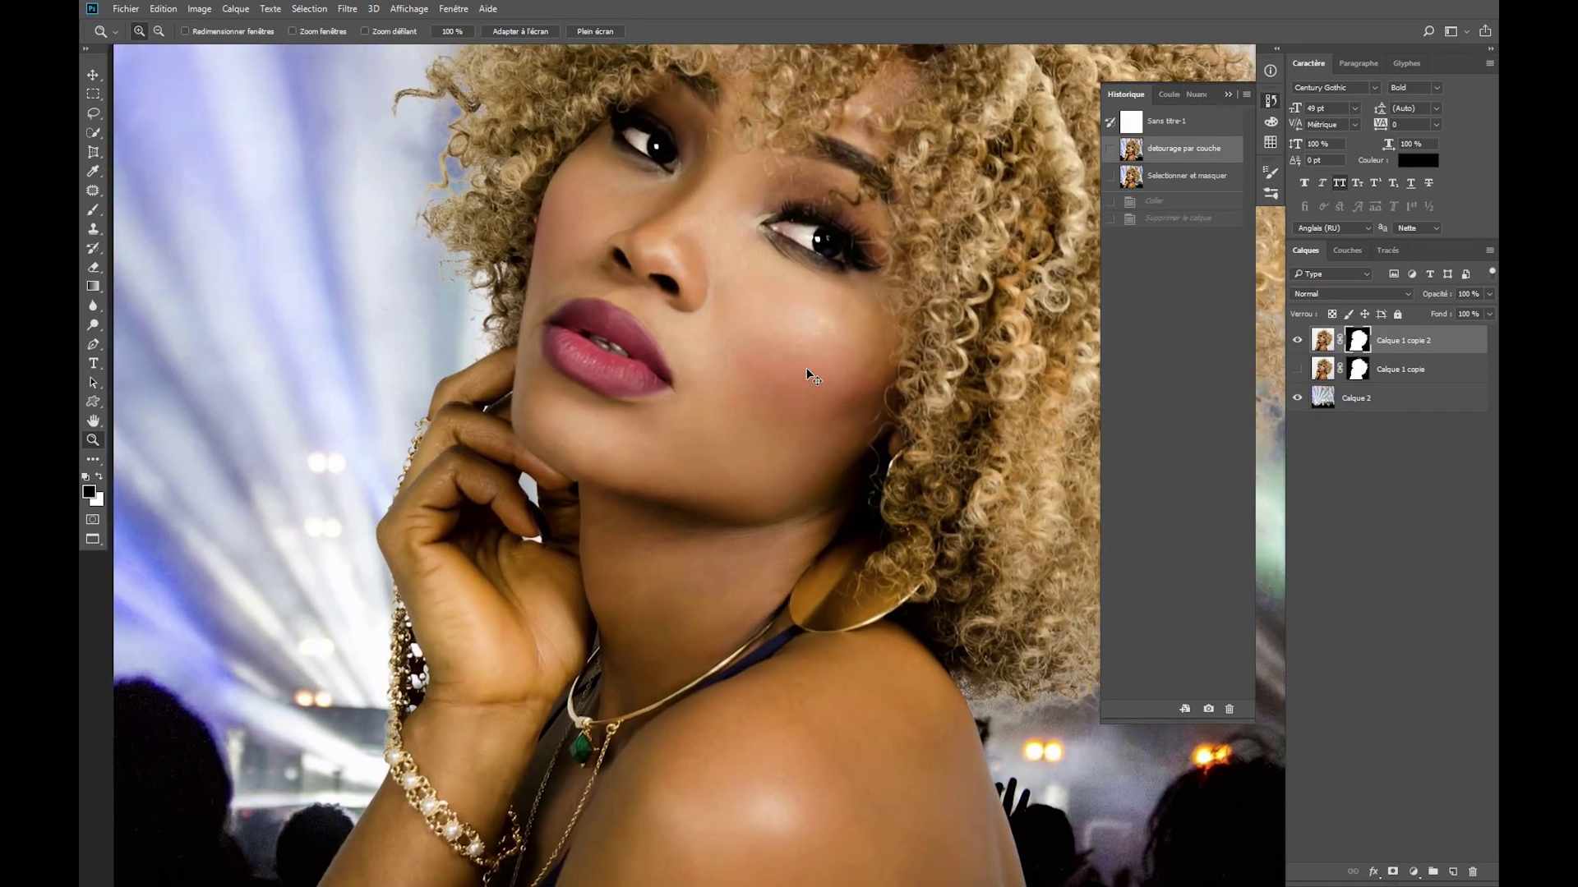
left_click_drag(860, 266, 676, 310)
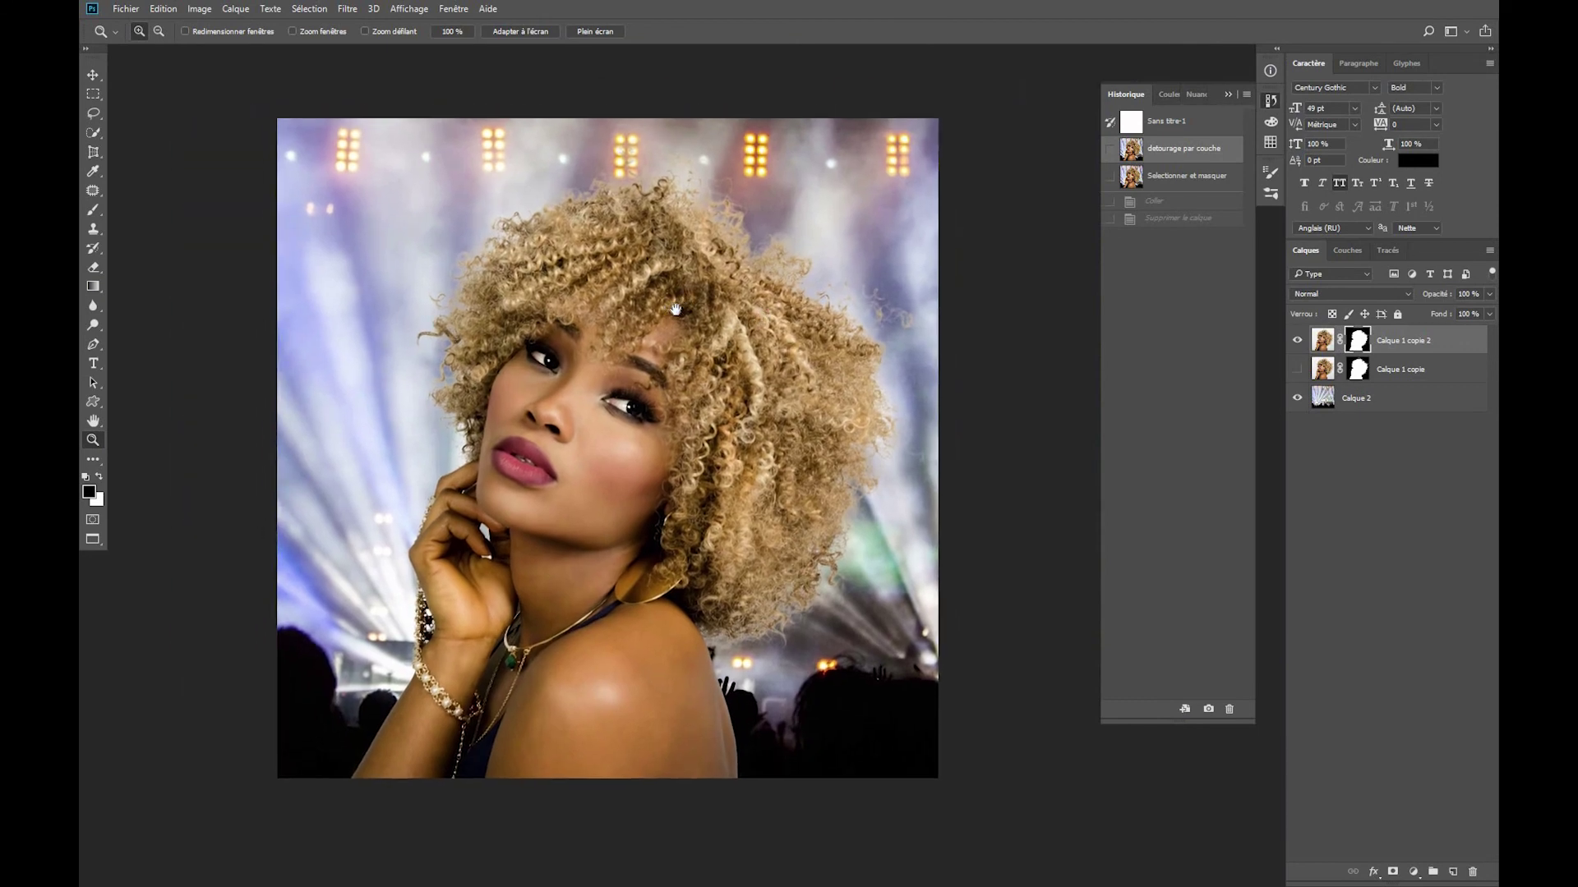
Deselect all layers, then hide Calque 2 to view the cutout without its background and show it again.
left_click(1395, 474)
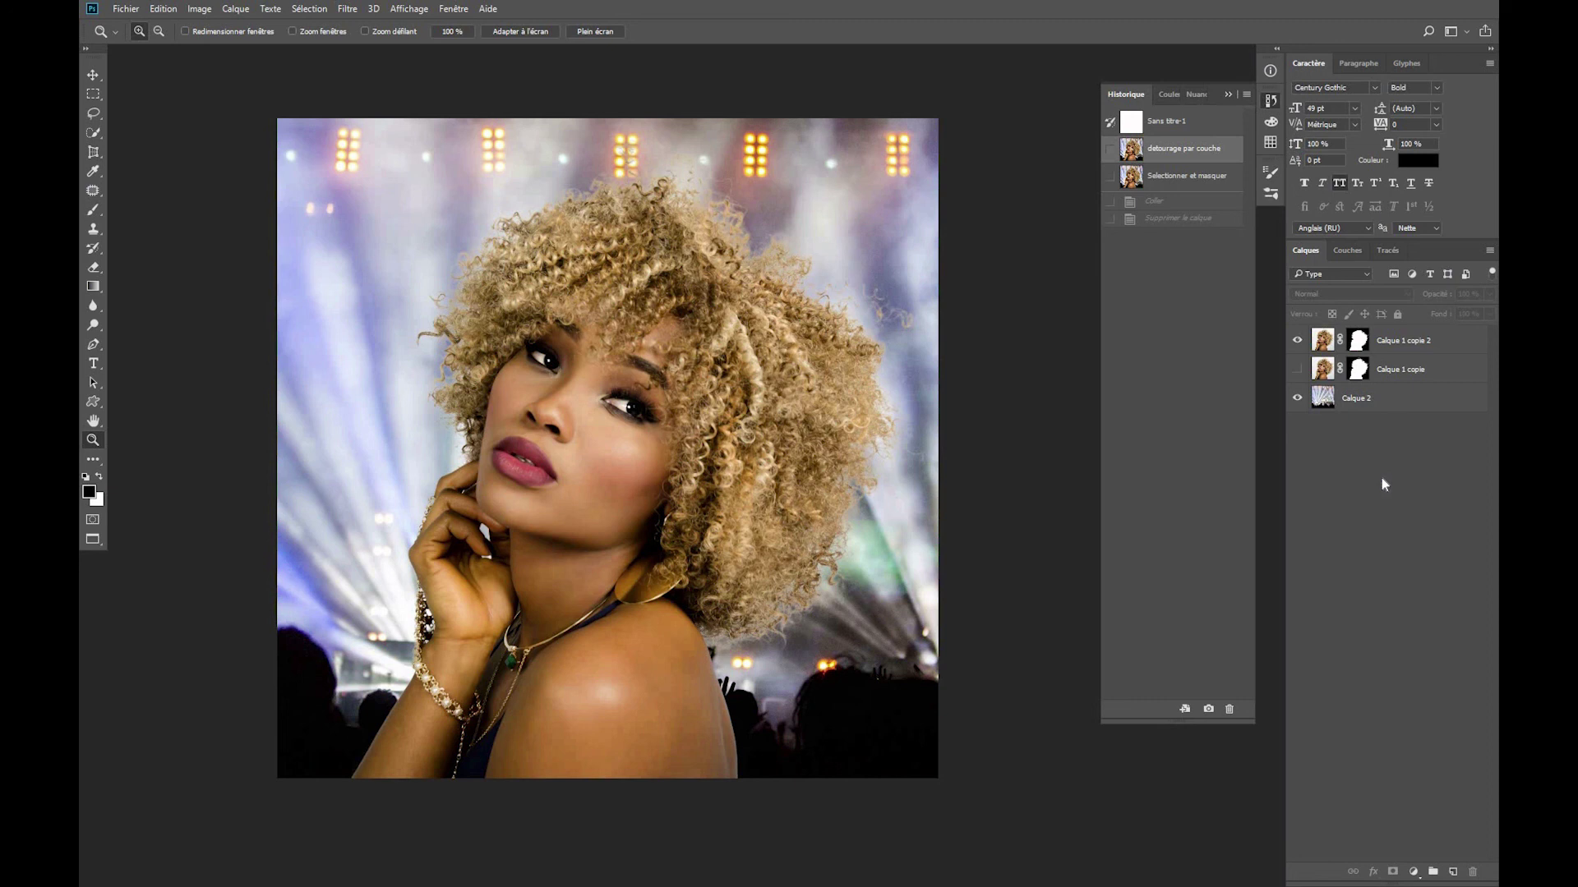
left_click(1297, 399)
left_click(1297, 398)
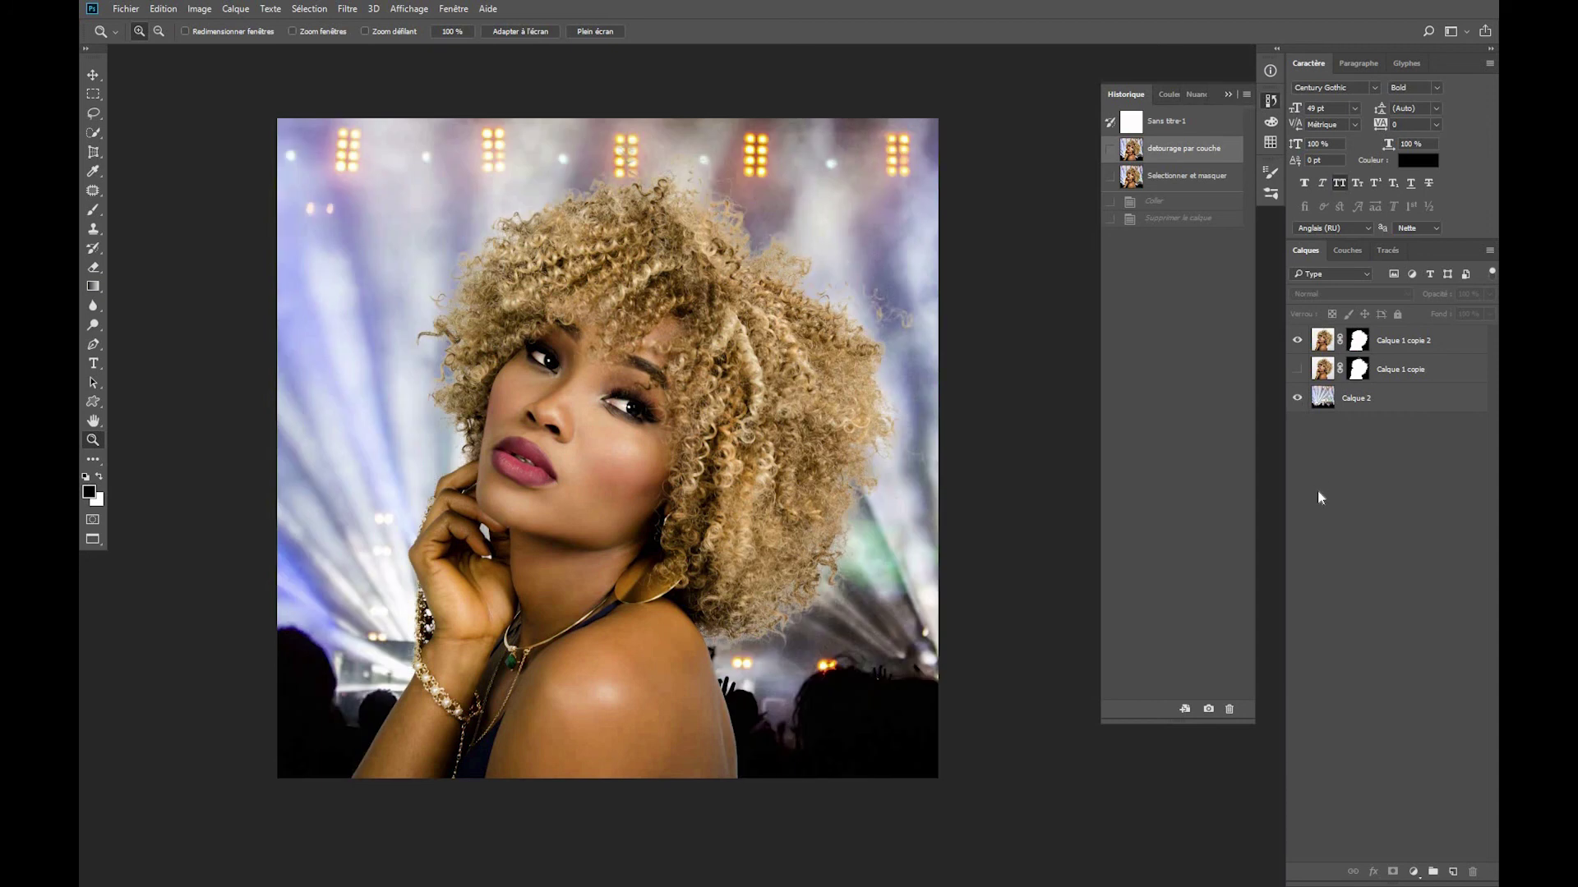